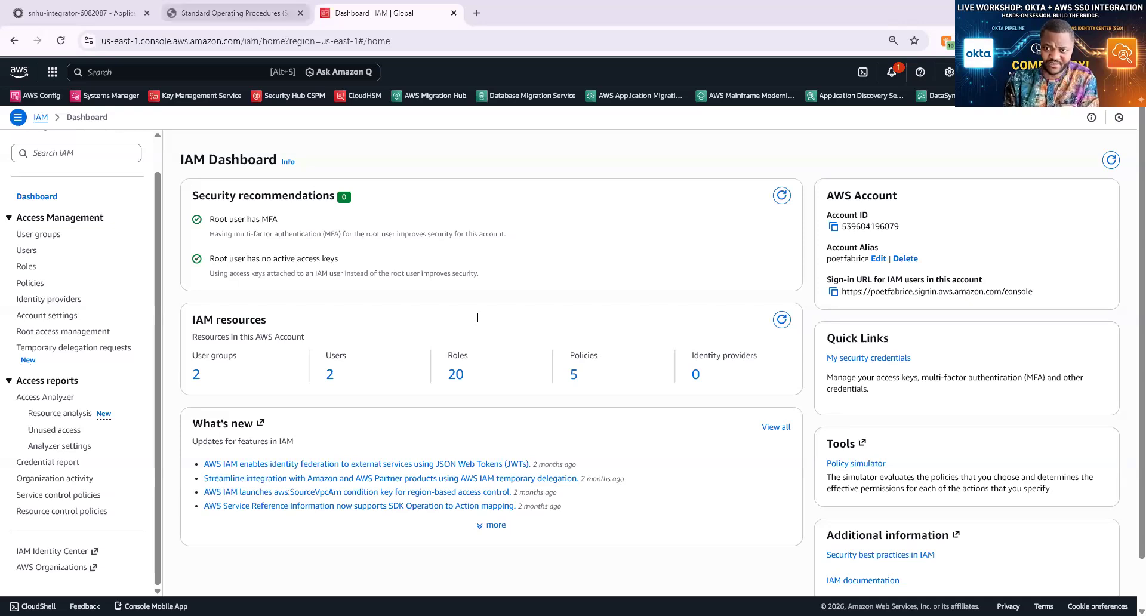
Switch from the IAM Dashboard tab to the Okta and AWS SSO SOP PDF tab
key(ctrl+shift+Tab)
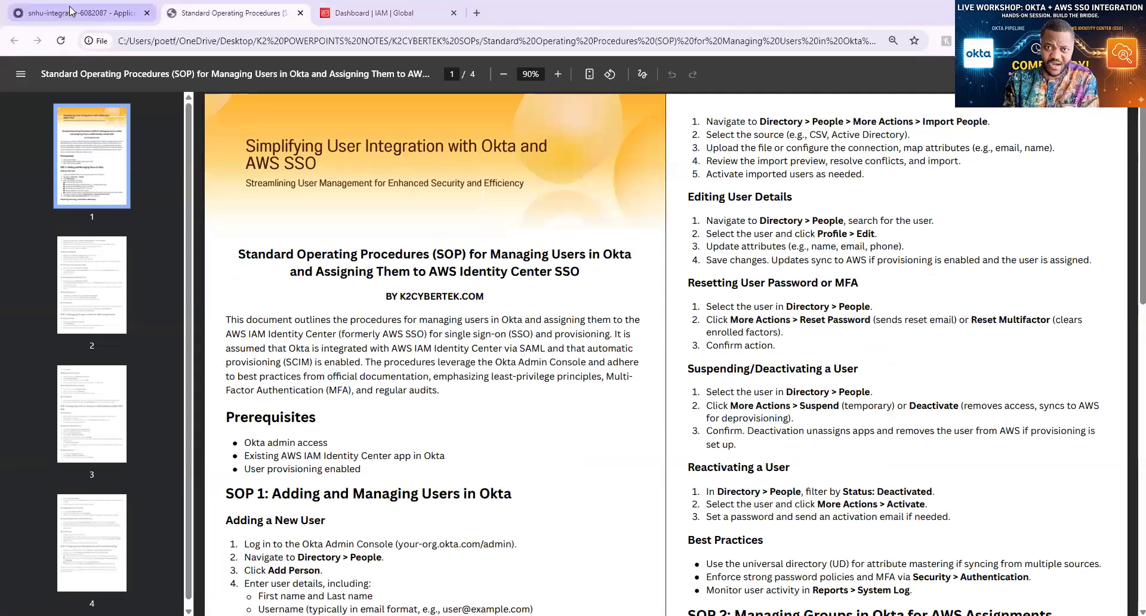
Go to the Okta admin console and choose 'Keep me signed in' on the inactivity prompt
key(ctrl+shift+Tab)
click(684, 393)
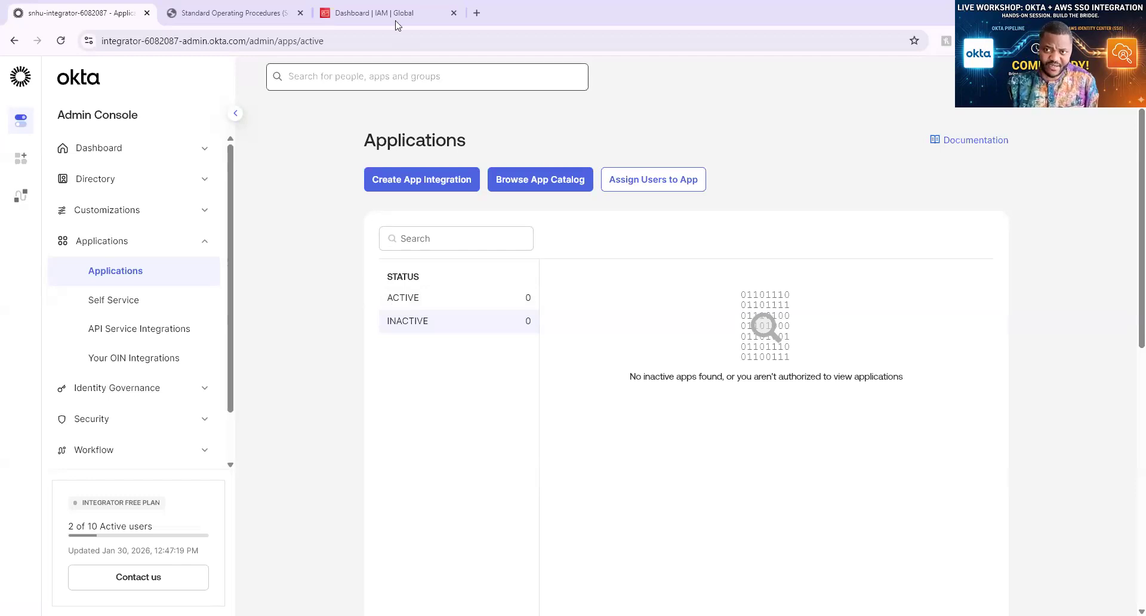
Bring the Standard Operating Procedures PDF tab back to the front
click(249, 15)
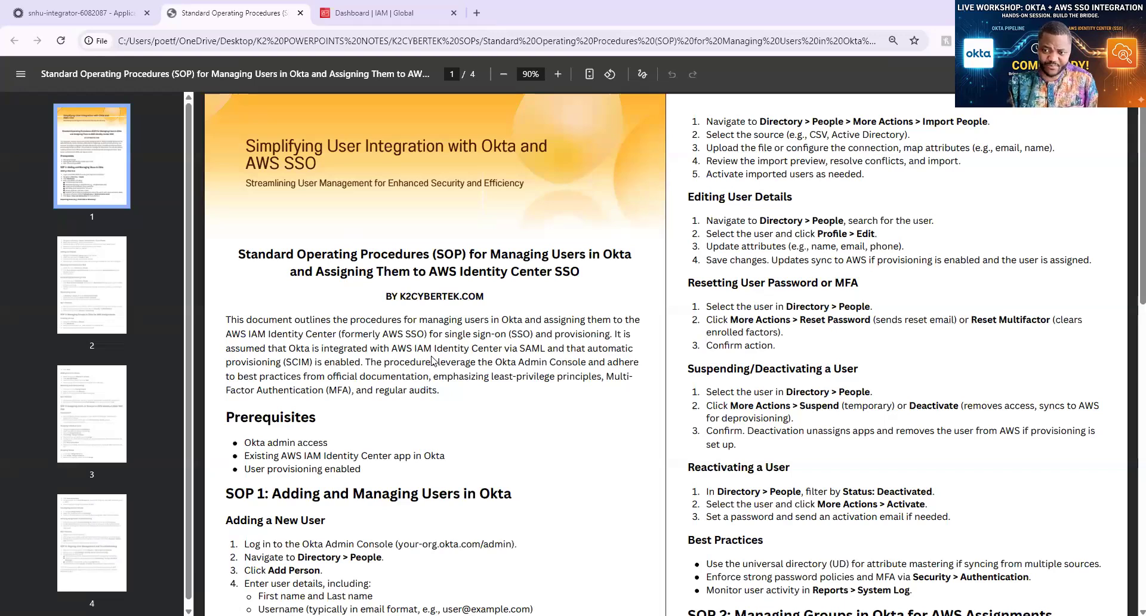
Skim the opening of SOP 1 in the PDF, then open a new blank tab
scroll(413, 352, down, 3)
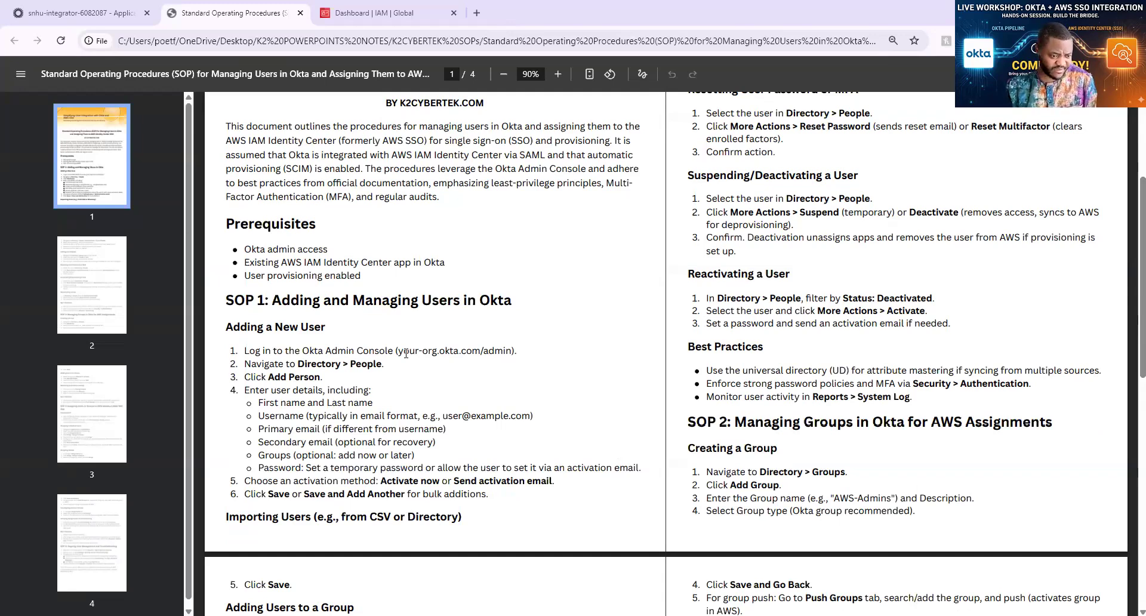
scroll(434, 372, up, 3)
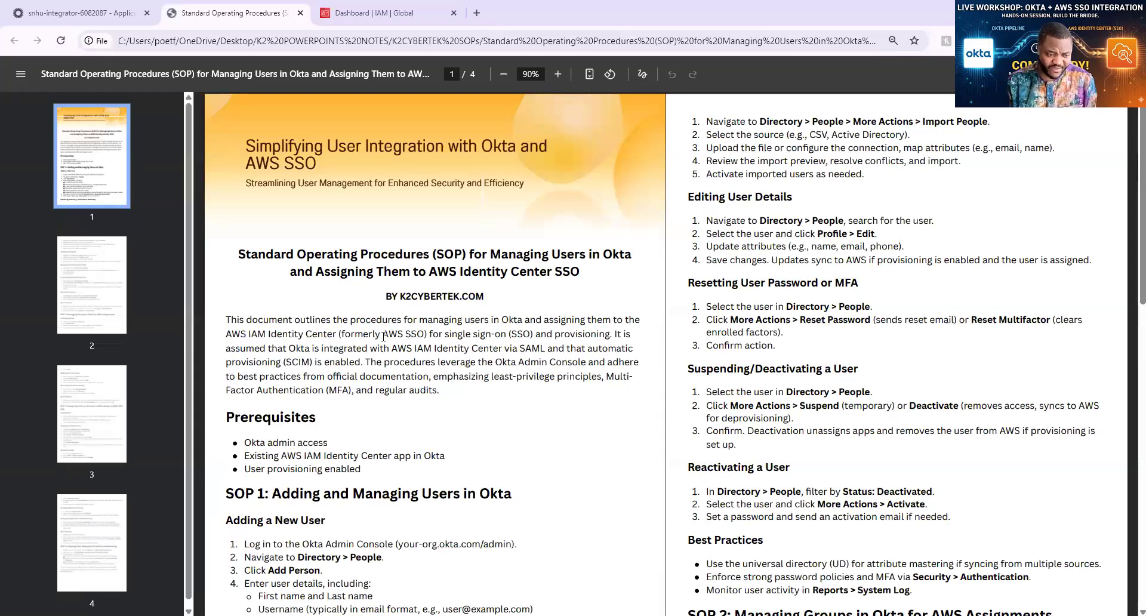
click(477, 14)
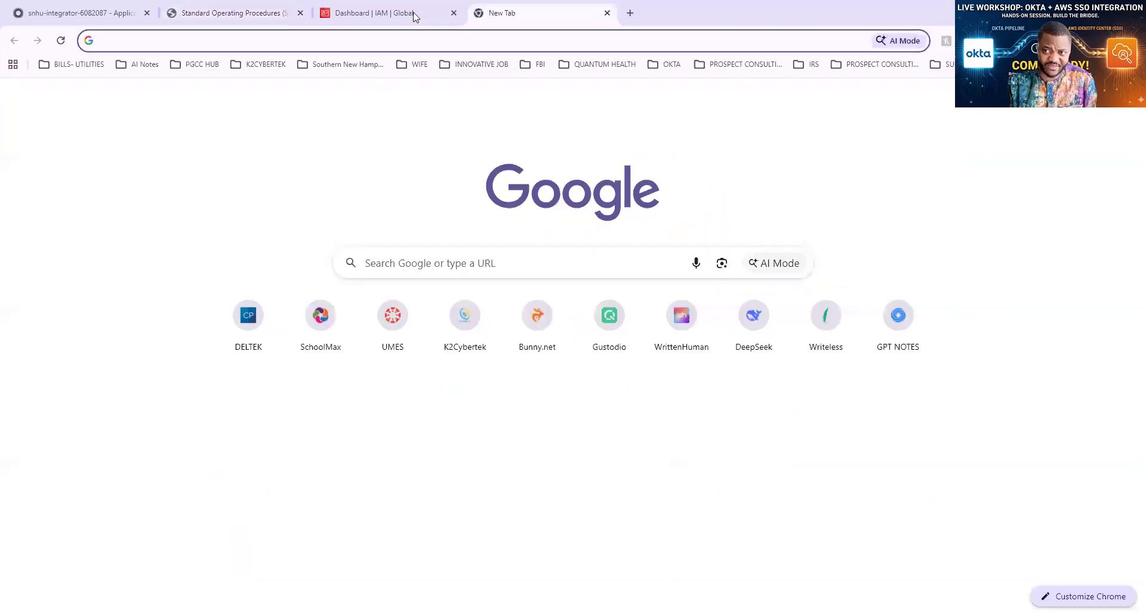
Check the IAM dashboard and Okta Applications page, then cycle the tabs back to the SOP PDF
click(415, 16)
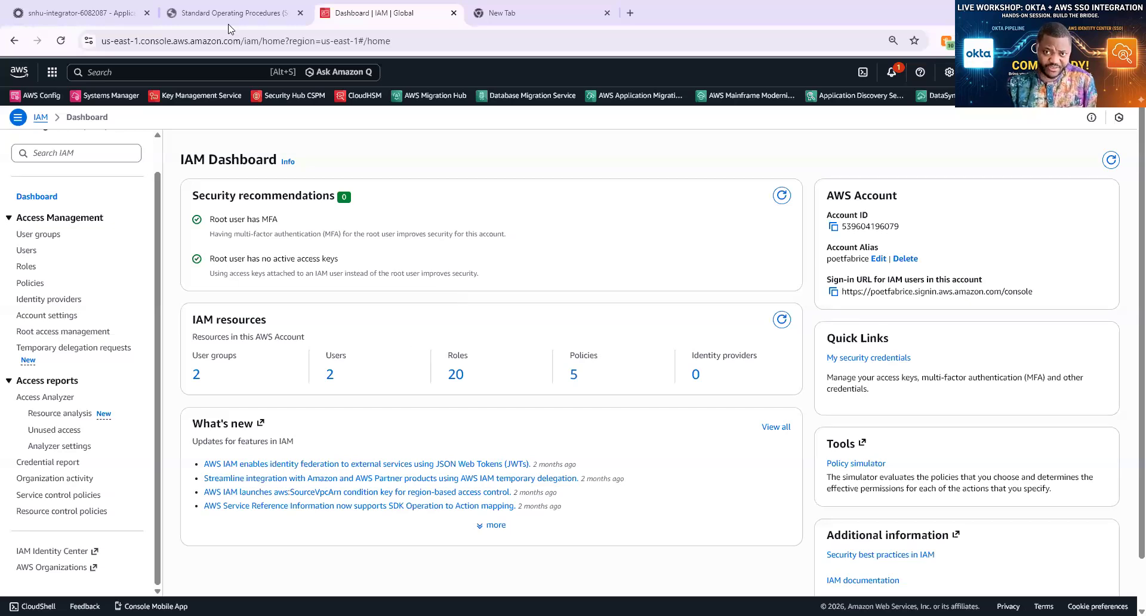
click(101, 11)
click(231, 12)
click(375, 12)
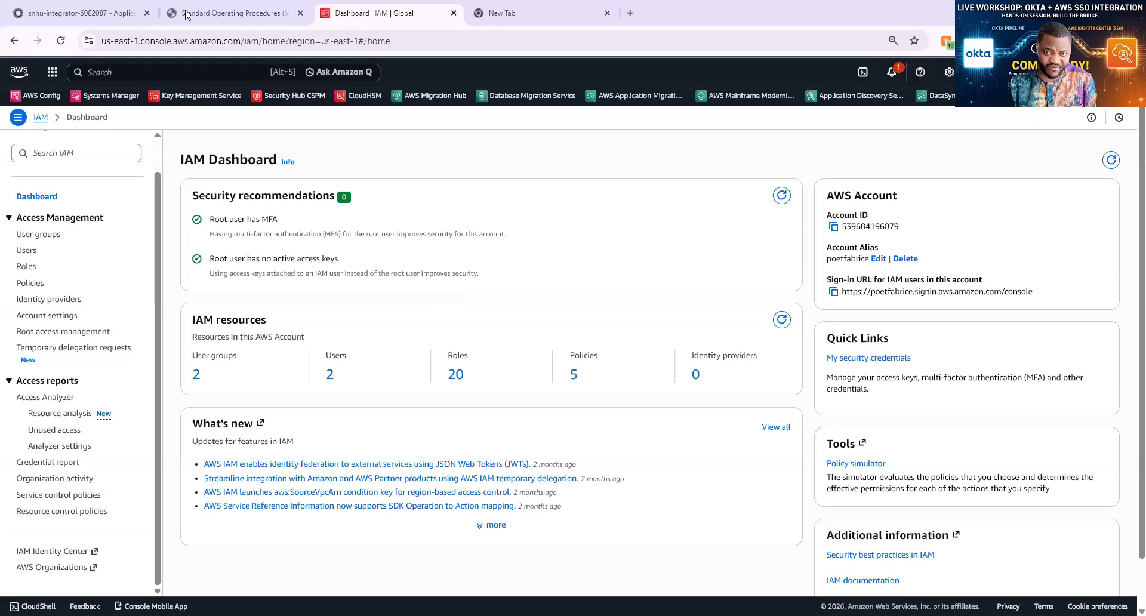
click(120, 13)
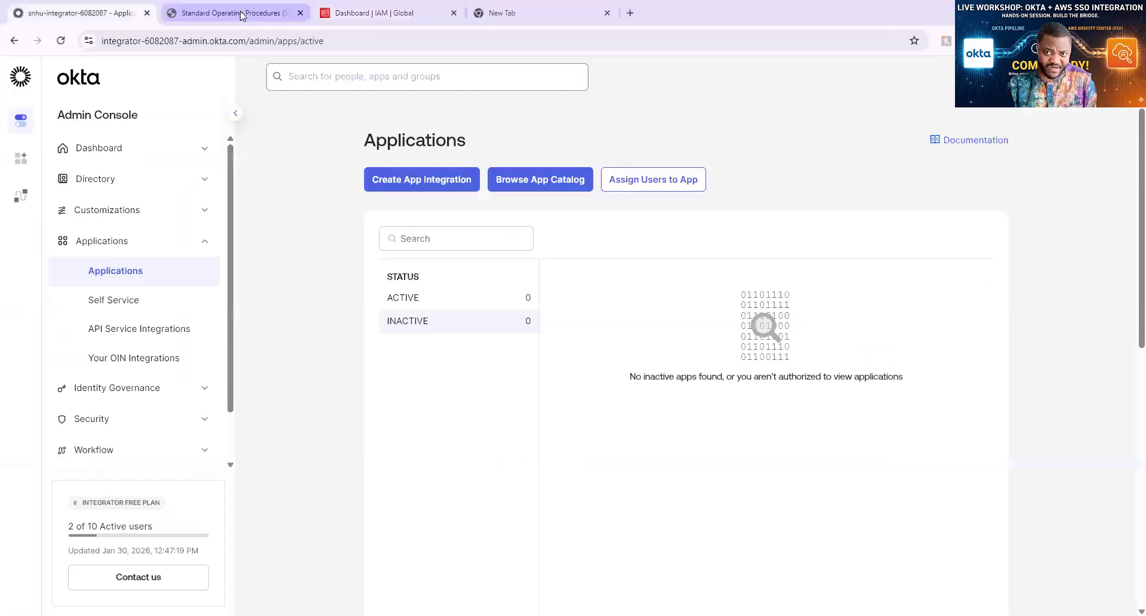
click(250, 16)
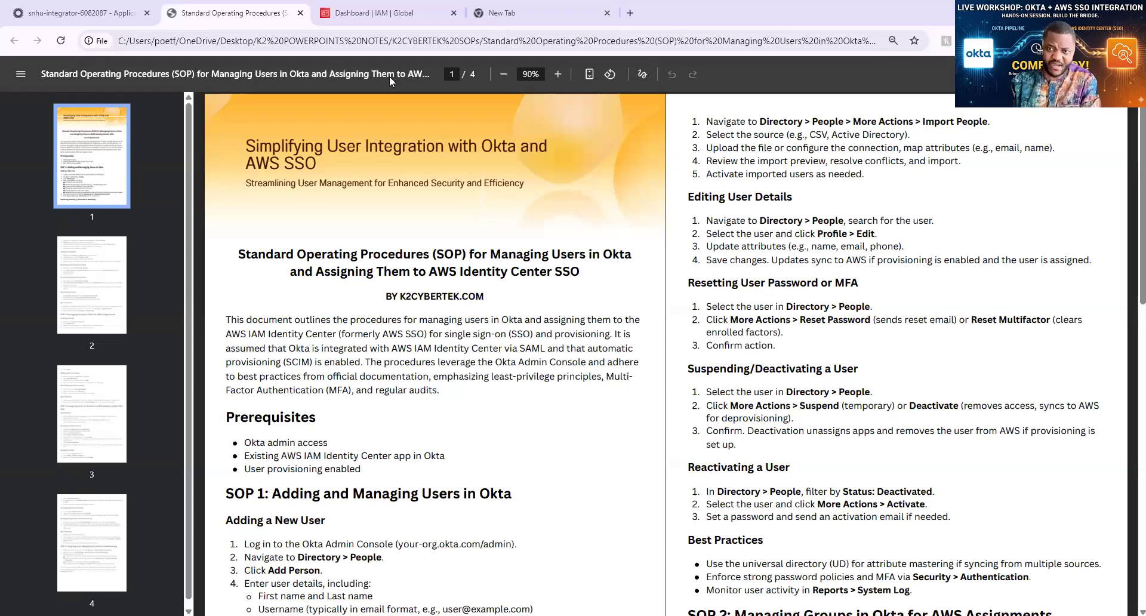
Scroll through the Prerequisites and SOP 1 steps, then highlight the 'Okta admin access' prerequisite
scroll(480, 277, down, 1)
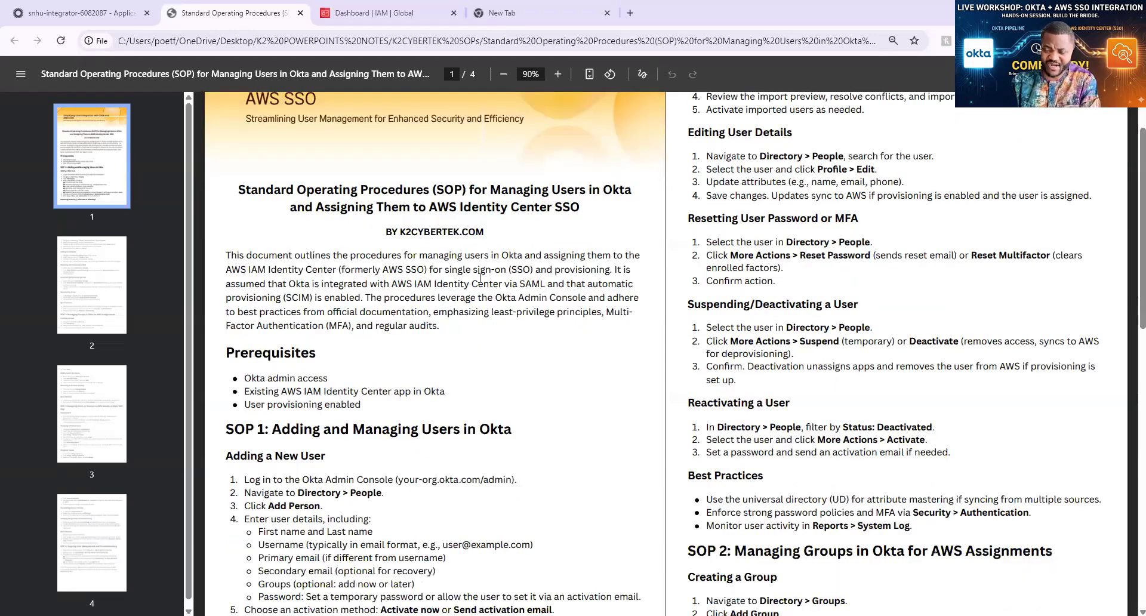
scroll(477, 274, up, 1)
scroll(477, 275, down, 2)
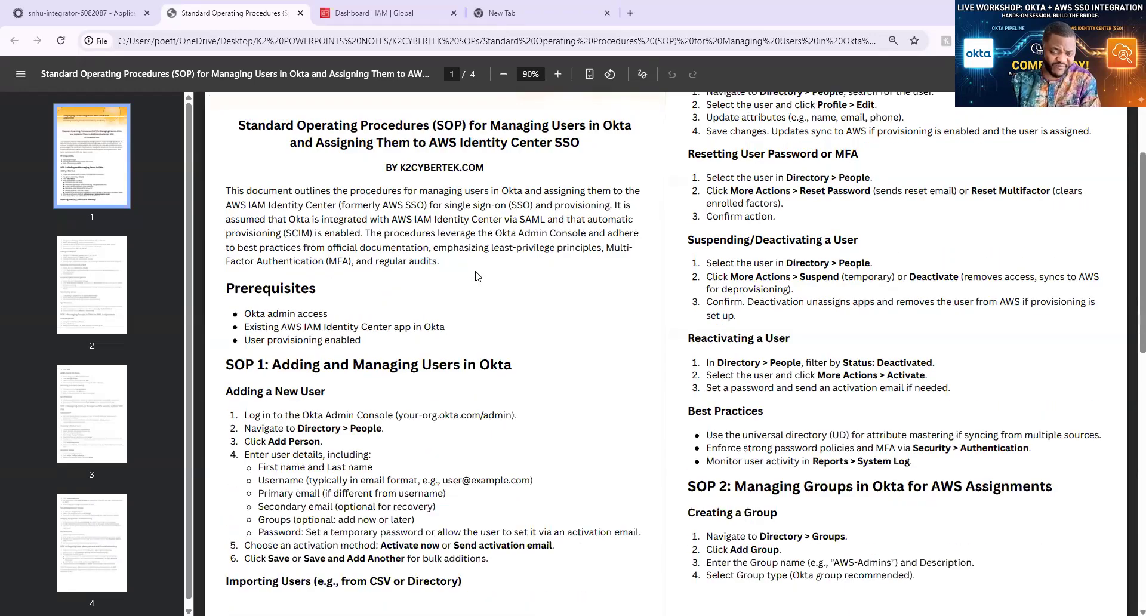
scroll(477, 276, up, 1)
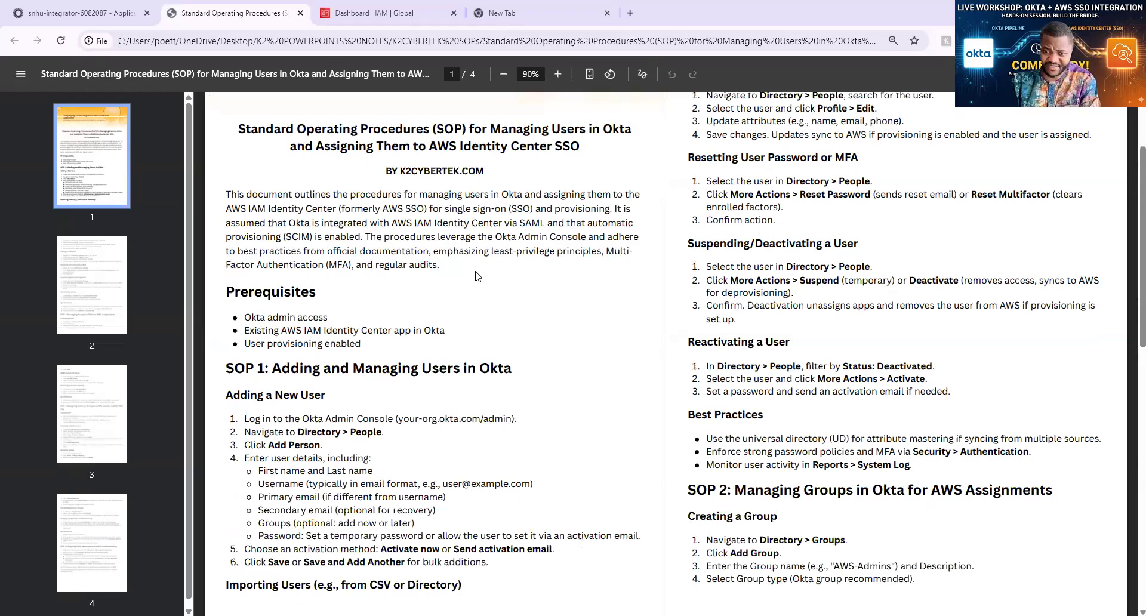
scroll(478, 275, up, 1)
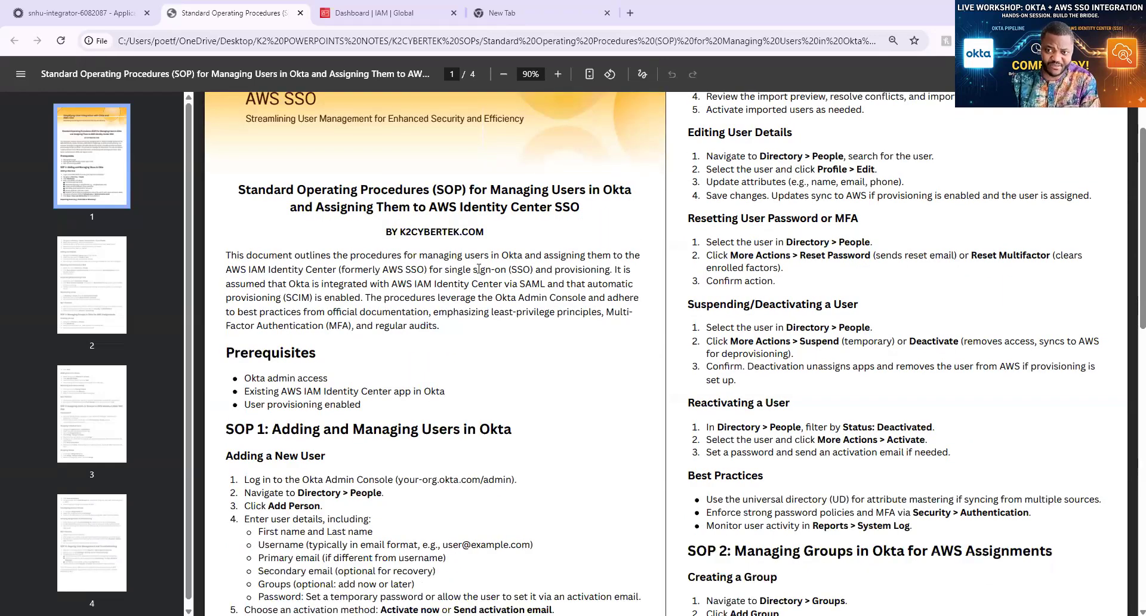
scroll(478, 269, down, 1)
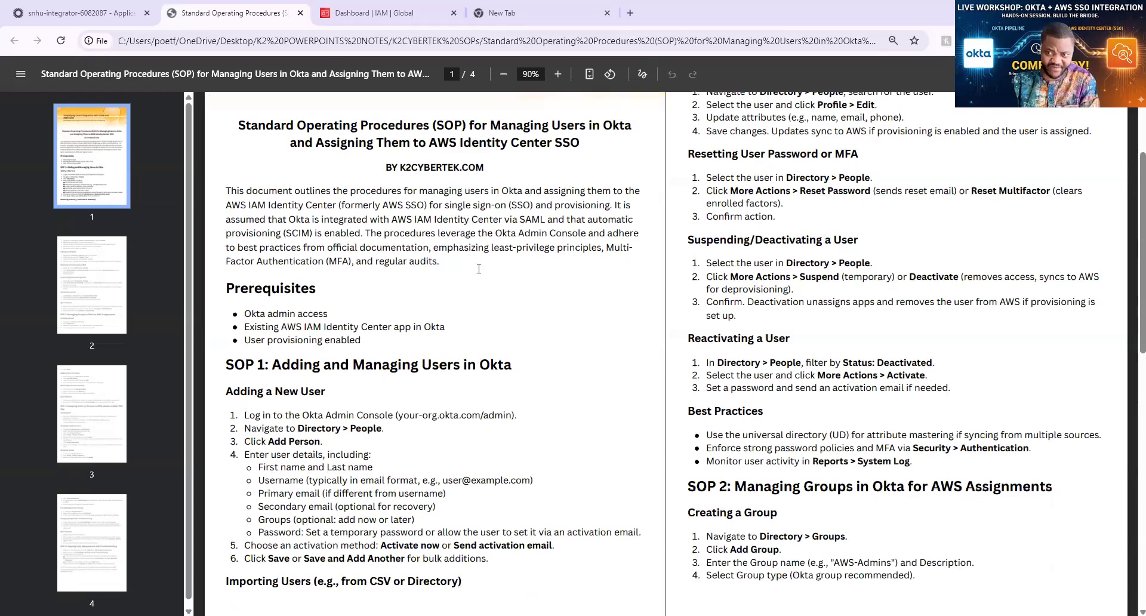
scroll(479, 269, down, 1)
scroll(481, 274, down, 1)
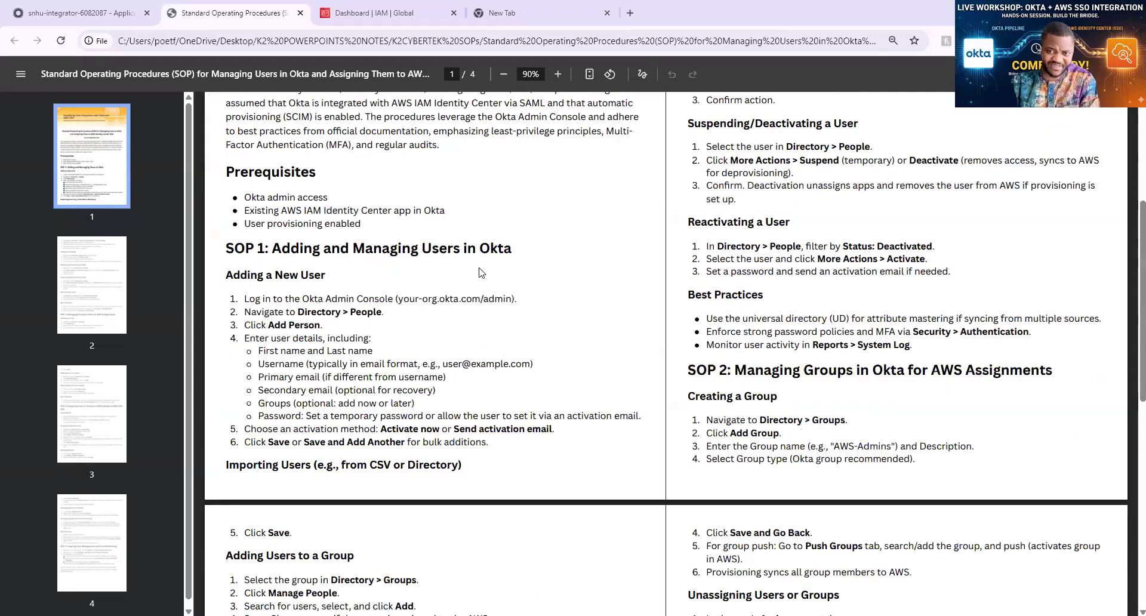
scroll(481, 272, down, 1)
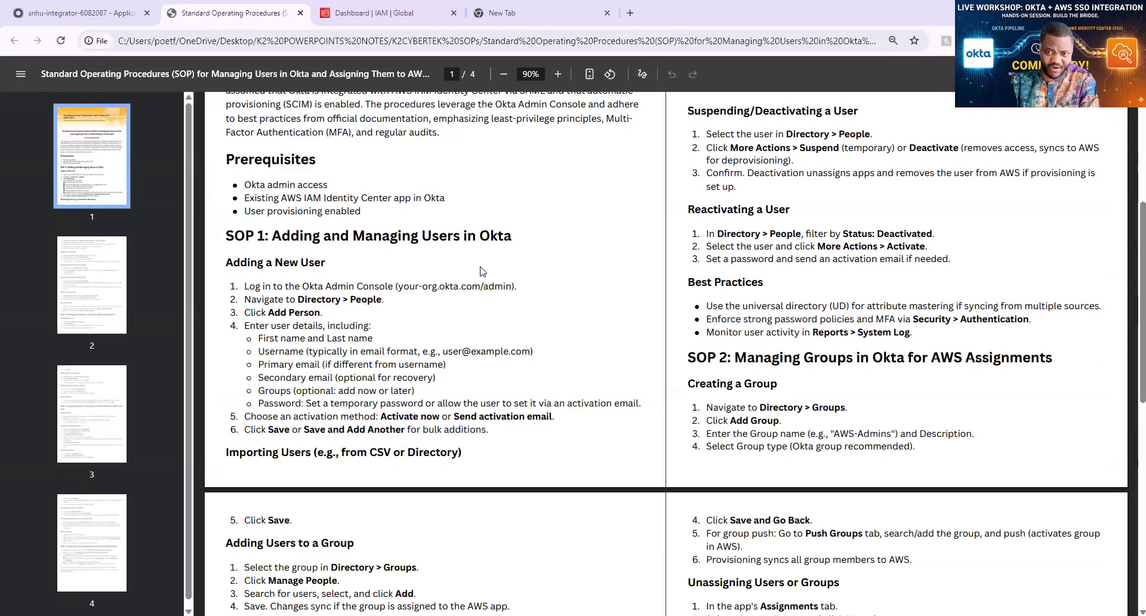
scroll(481, 273, down, 2)
scroll(478, 275, up, 2)
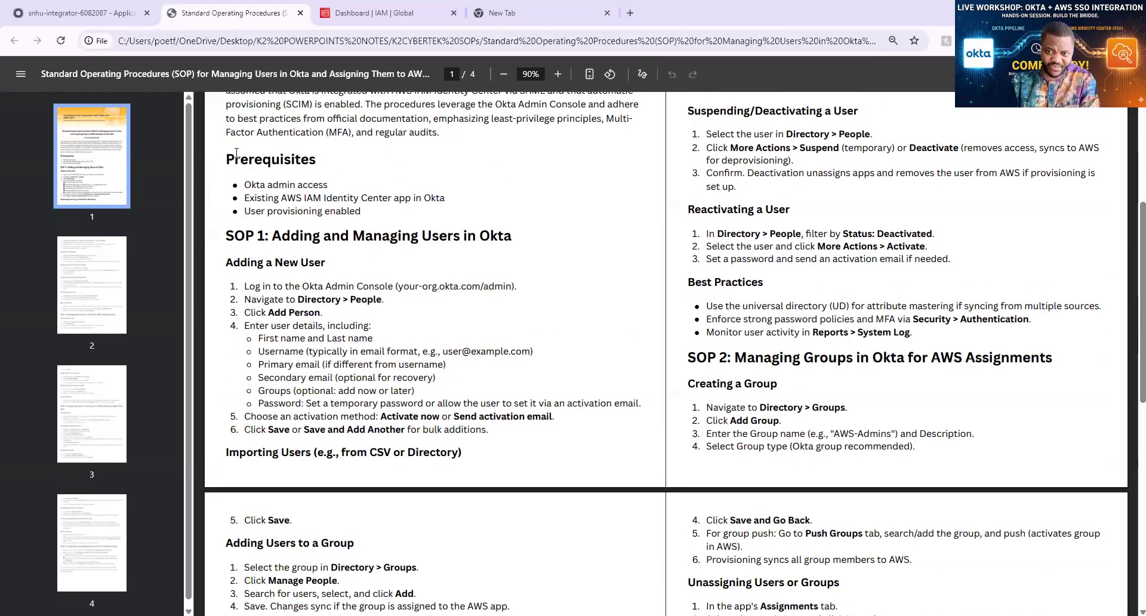
drag(224, 160, 329, 190)
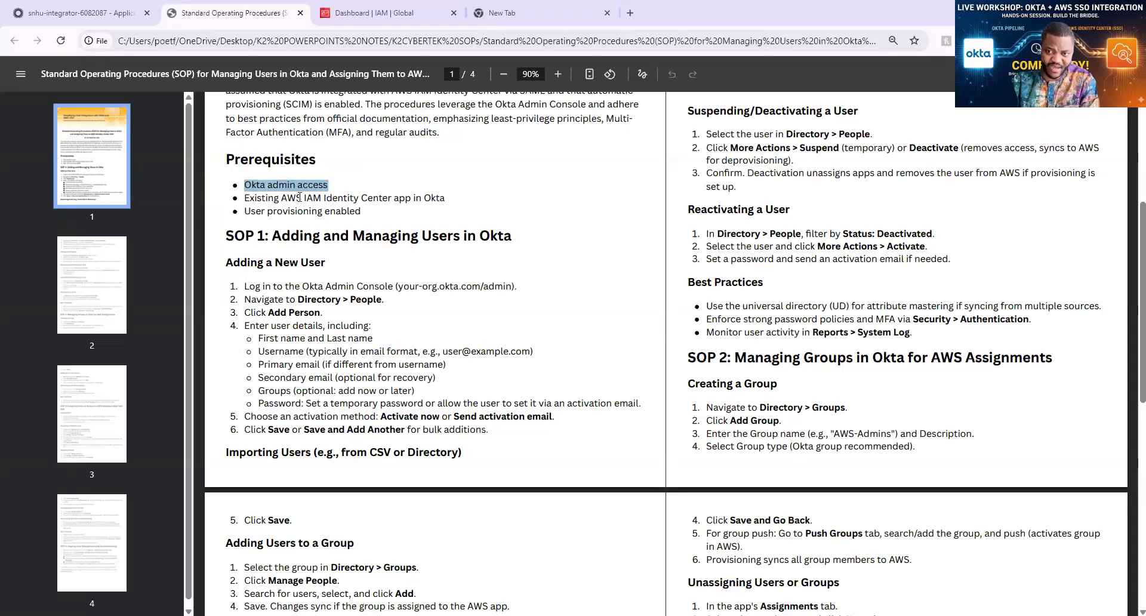
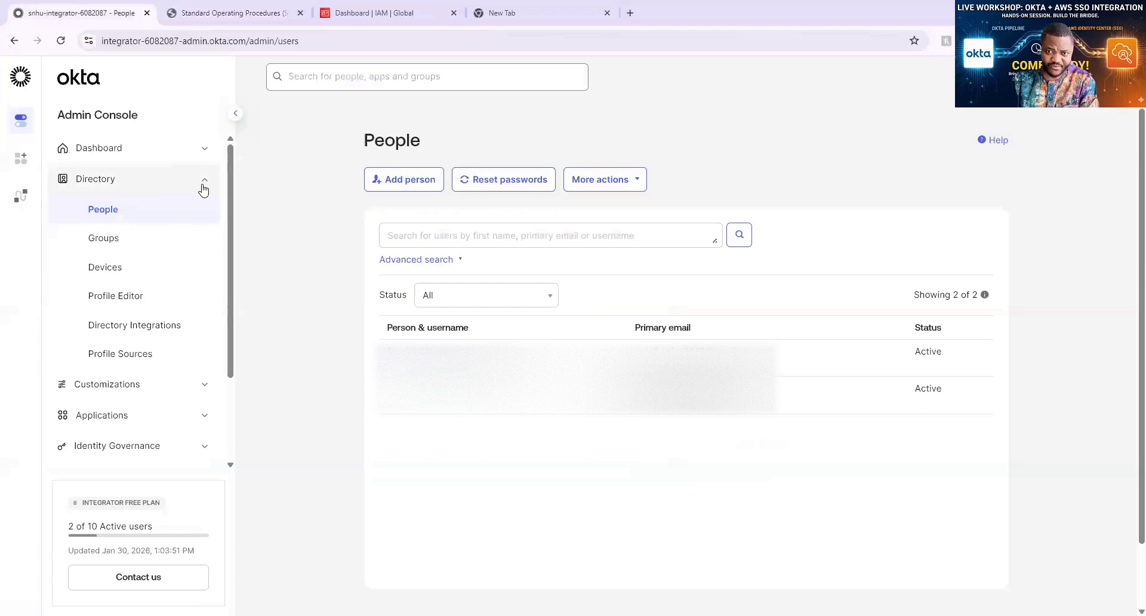
Go to the Okta admin Dashboard showing 2 users, 11 SSO apps and 56% security monitoring
click(205, 185)
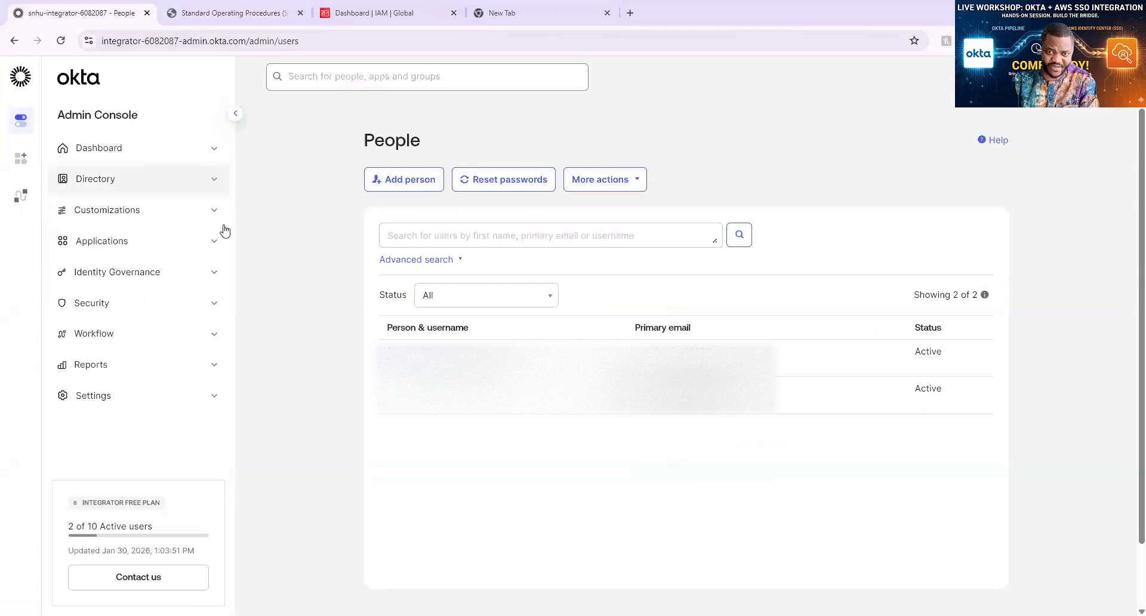
click(215, 153)
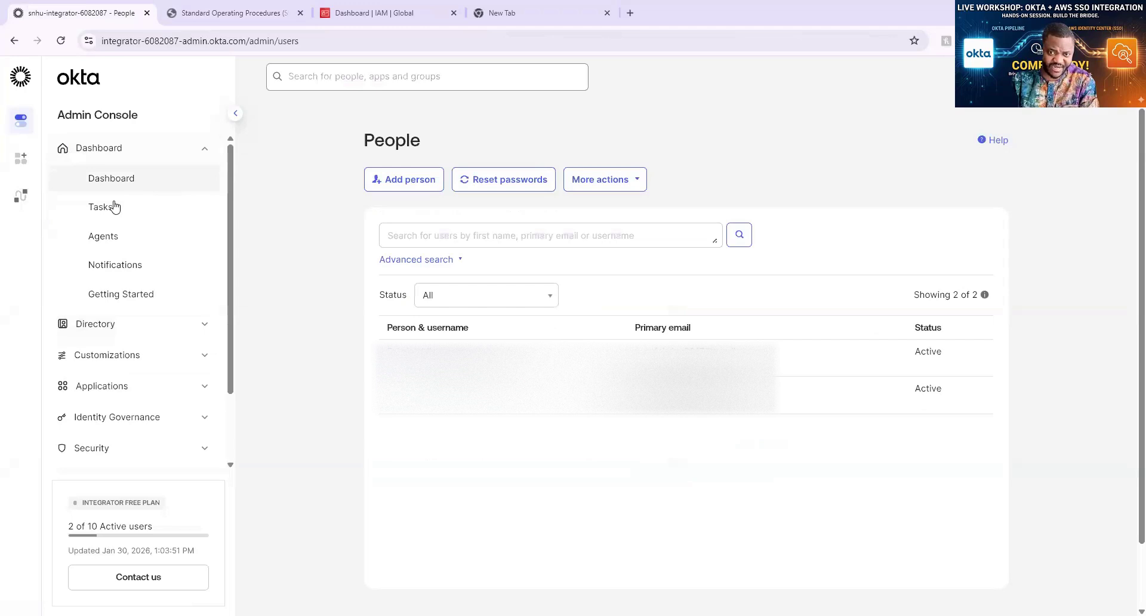
click(159, 298)
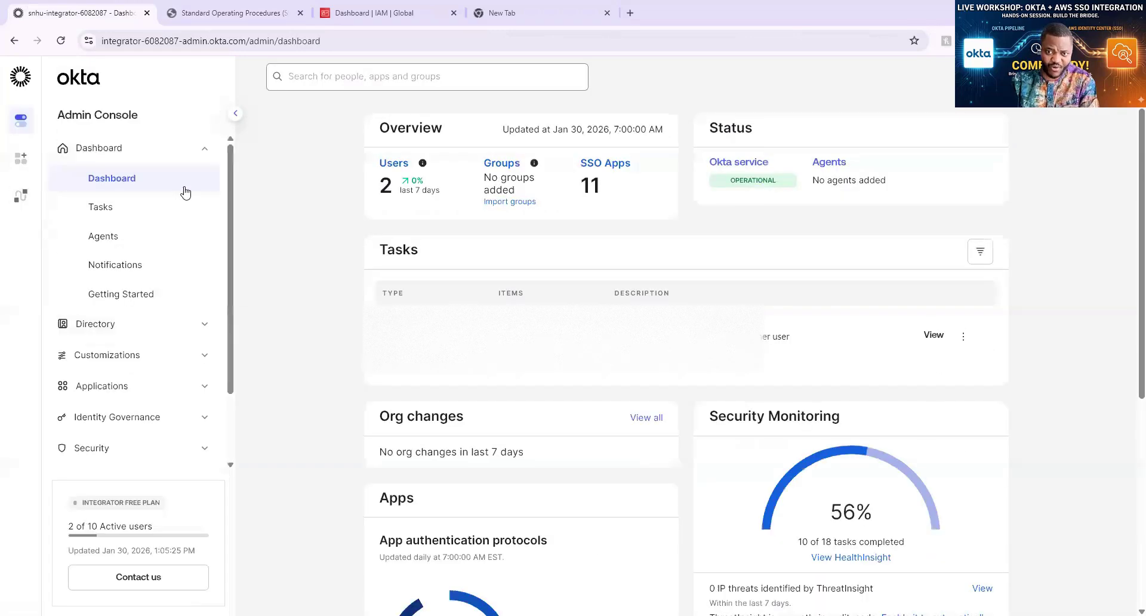
click(90, 149)
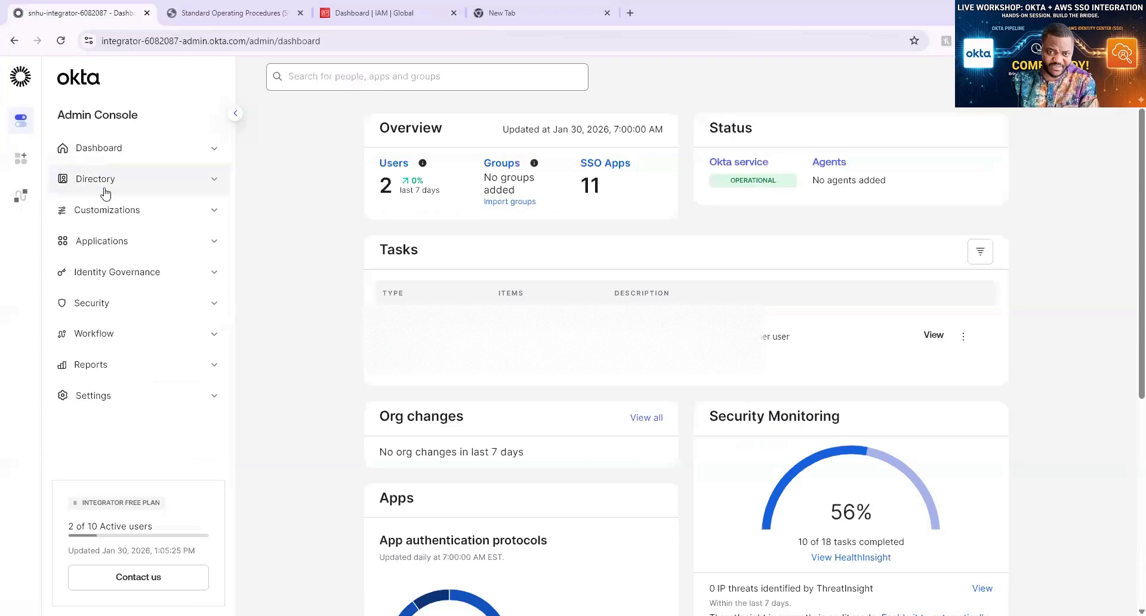
Open the Applications list from the sidebar's Applications group
click(215, 244)
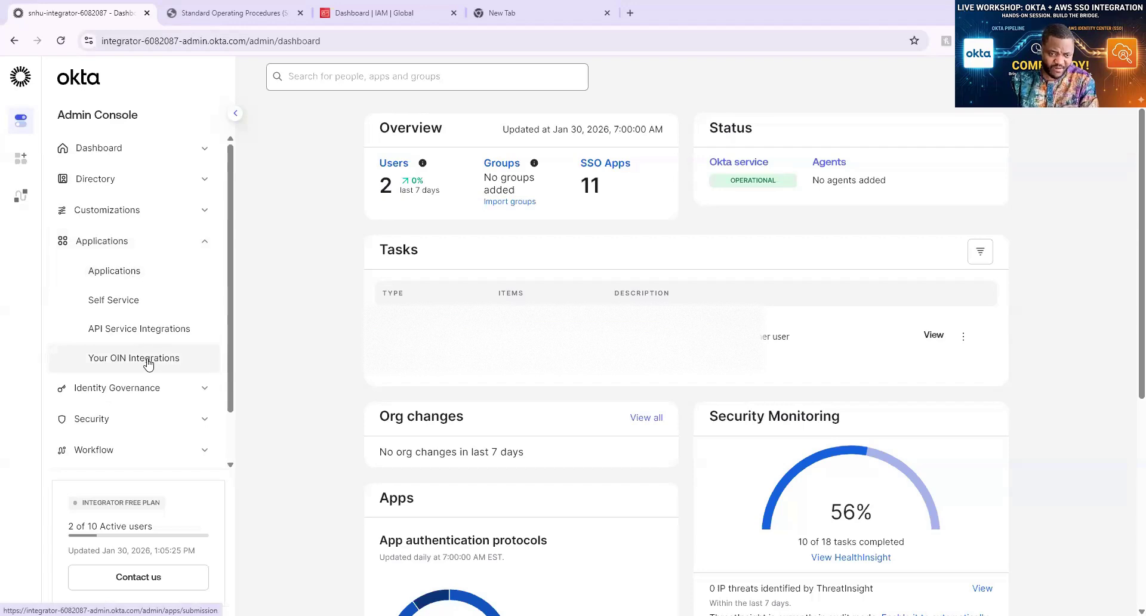
click(135, 273)
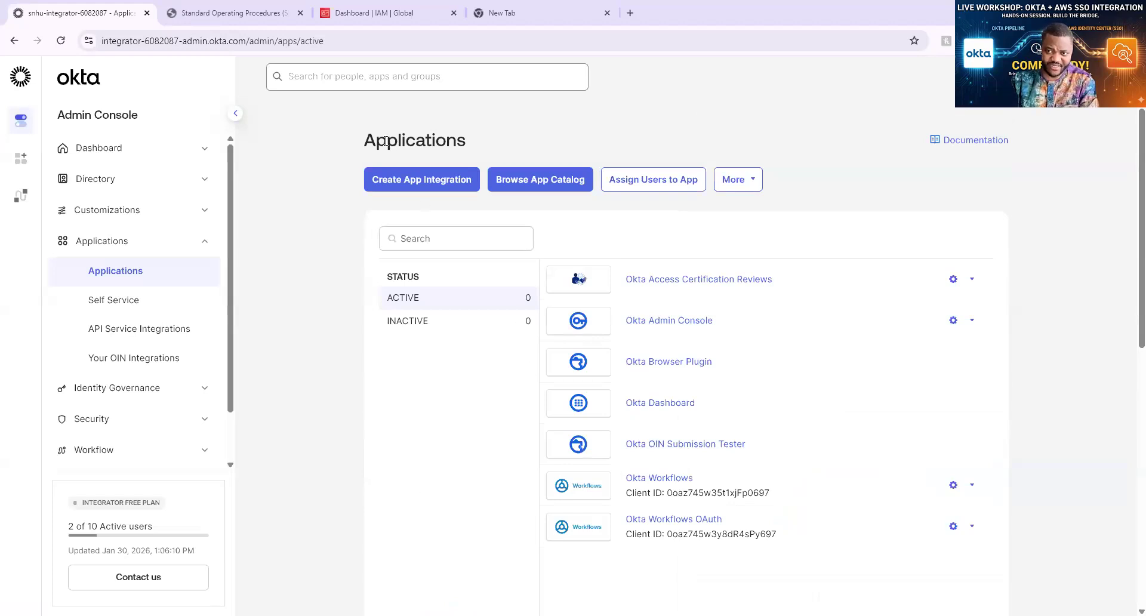
click(422, 179)
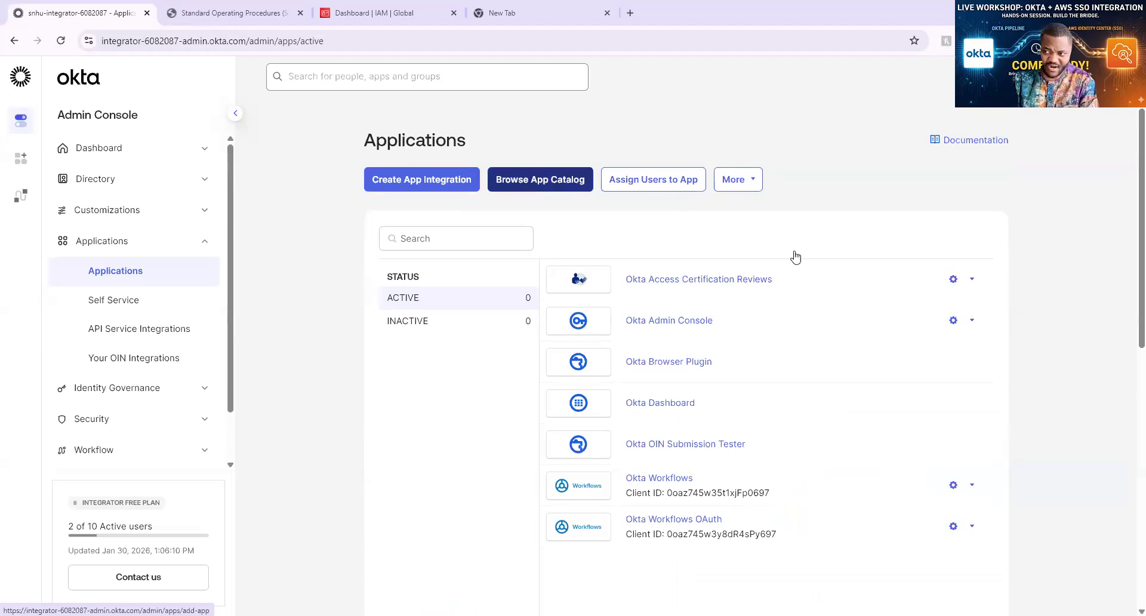
Show and then dismiss the assignment options for the Okta Admin Console app
click(781, 120)
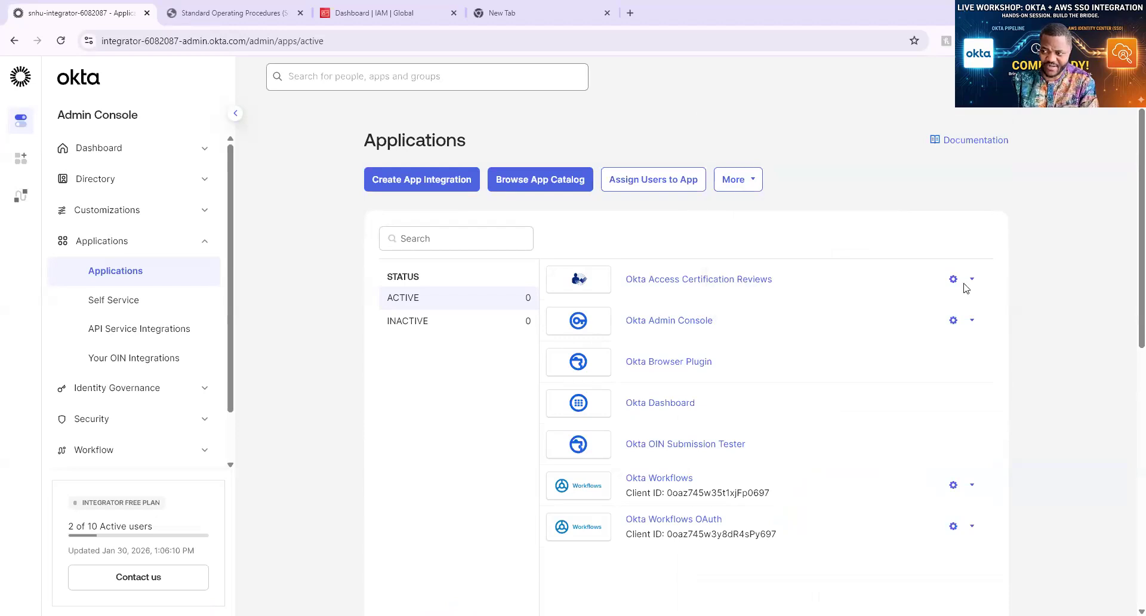
click(972, 321)
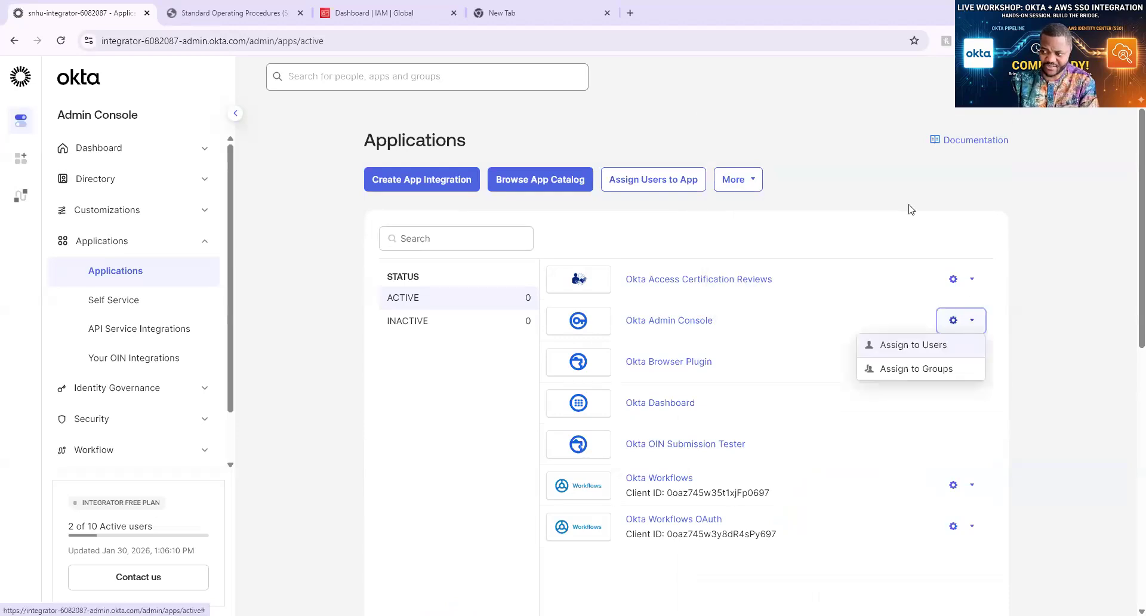
click(859, 174)
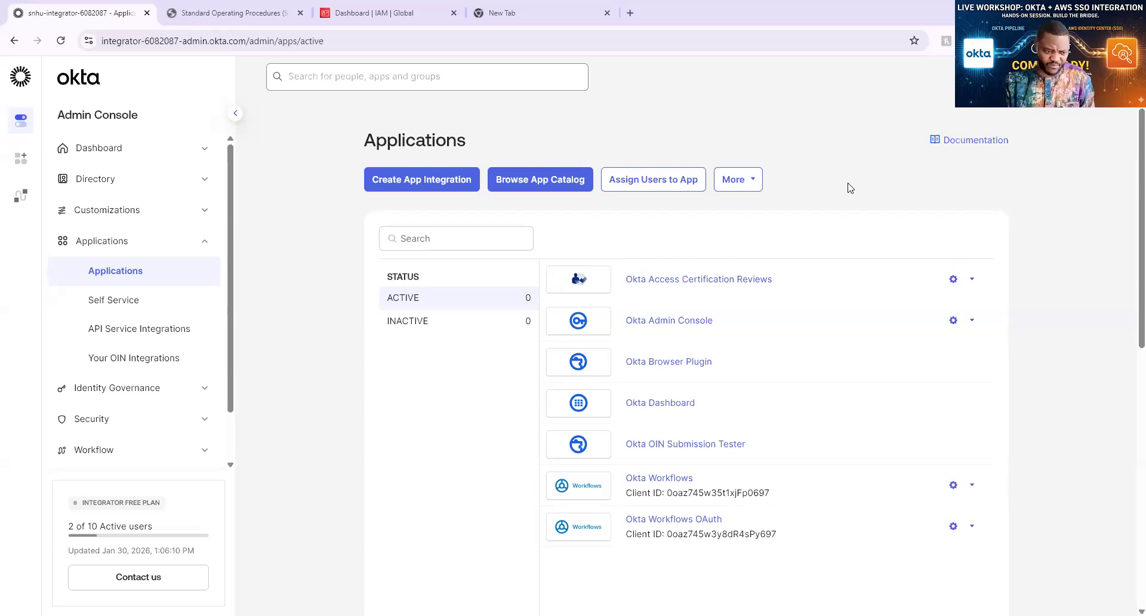
click(613, 186)
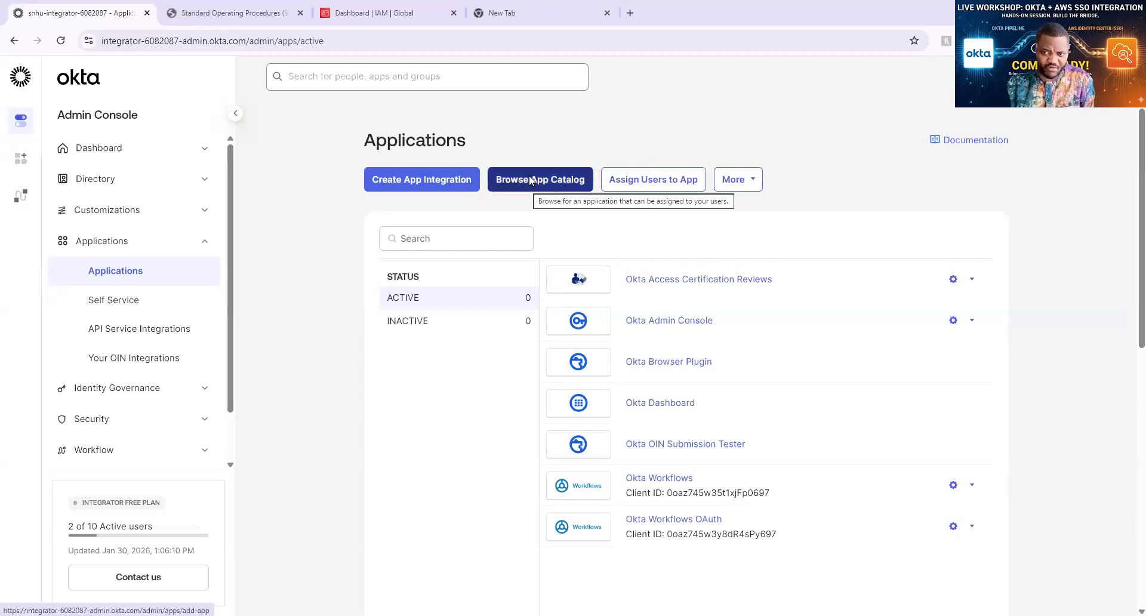
Browse the App Integration Catalog's 8192 integrations and focus its search field
click(530, 180)
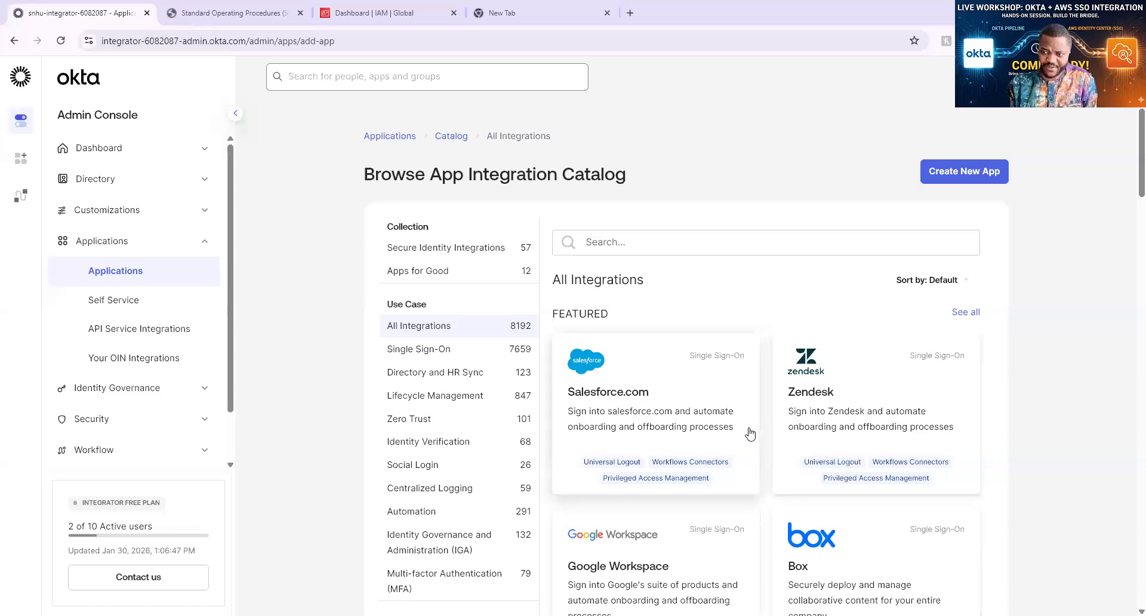
scroll(749, 434, down, 5)
scroll(746, 429, up, 3)
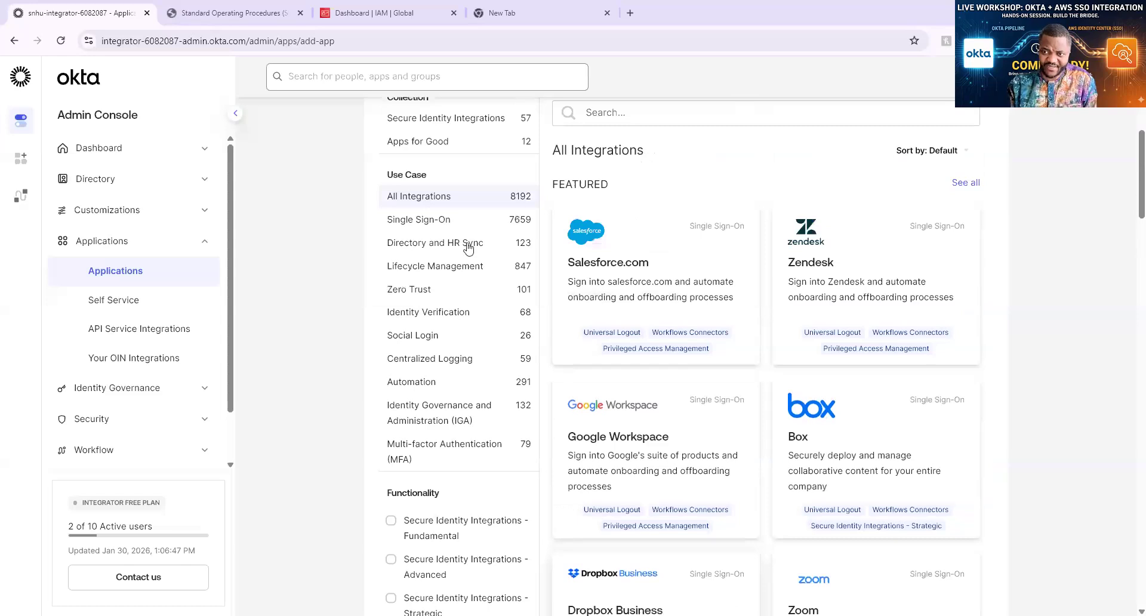
scroll(468, 249, up, 2)
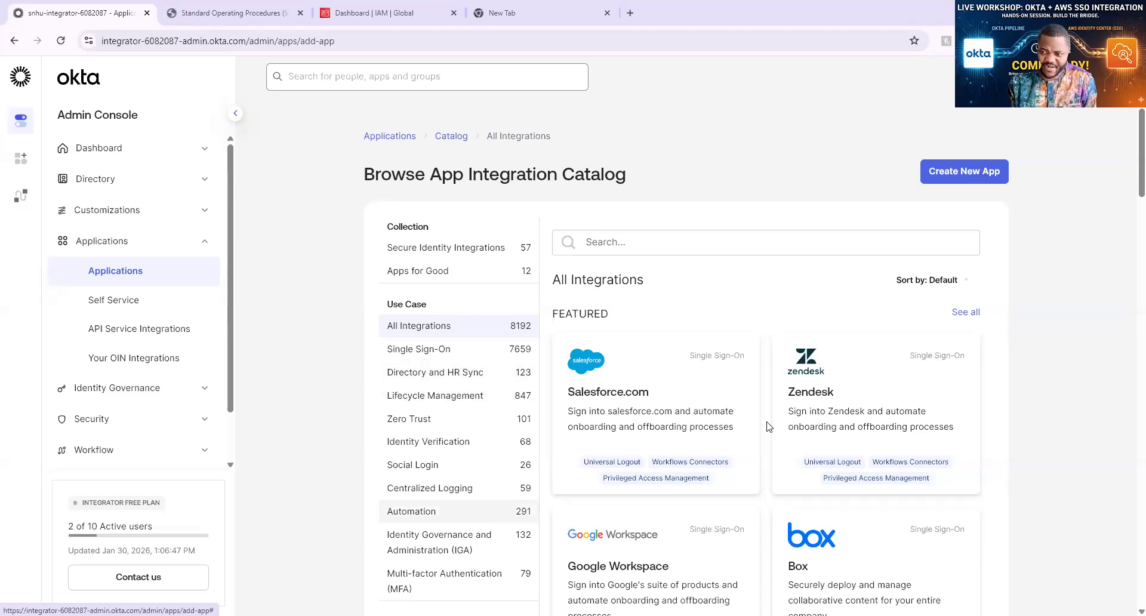
scroll(768, 426, down, 4)
scroll(769, 426, up, 1)
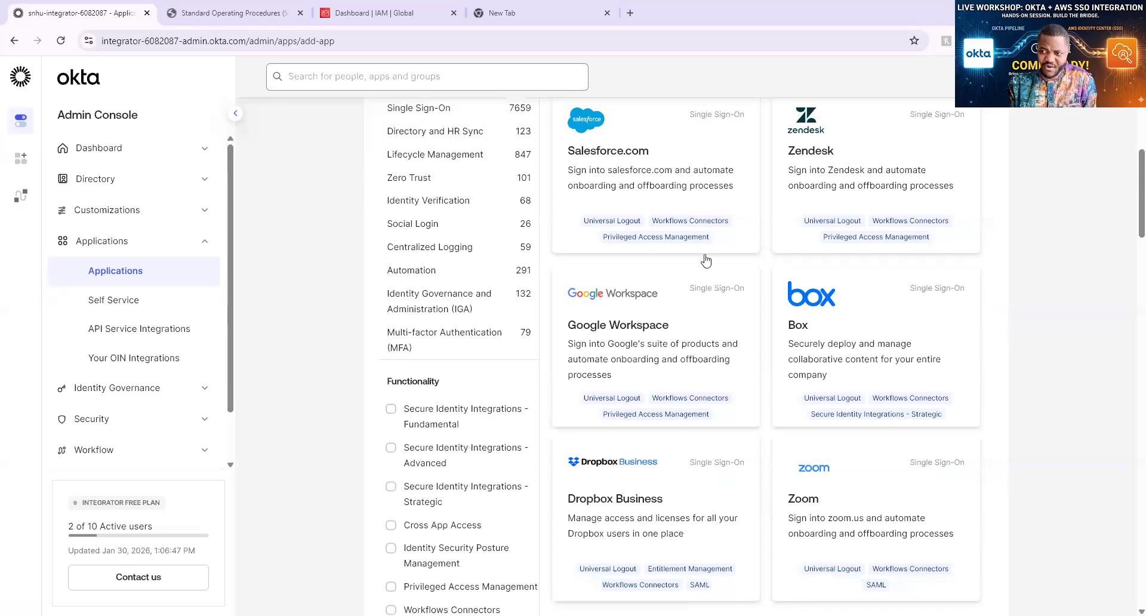
scroll(704, 259, up, 4)
click(691, 246)
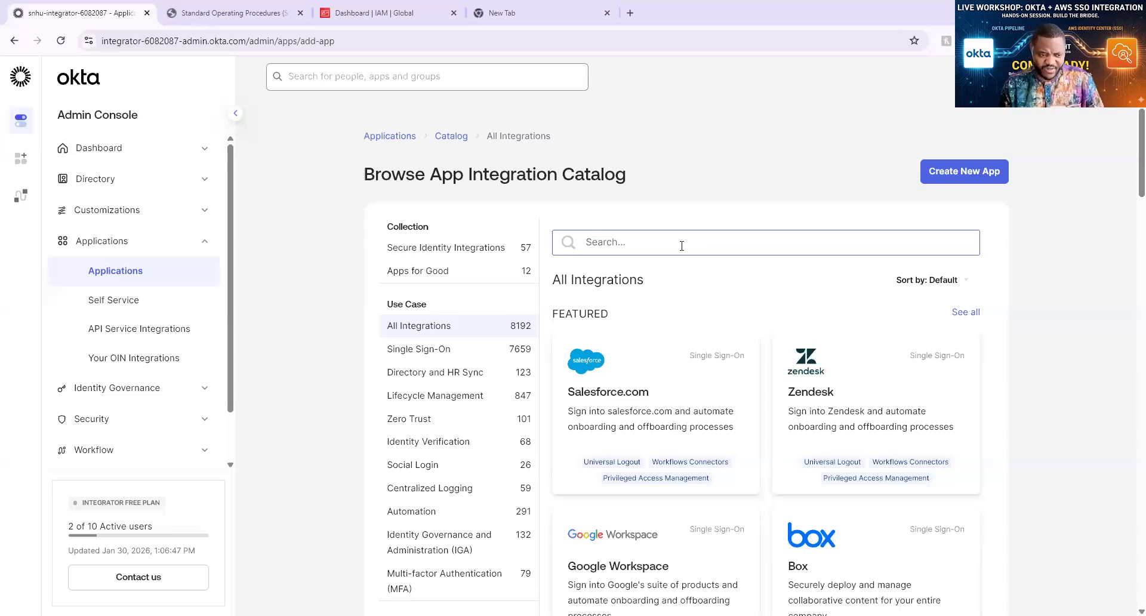
Search the catalog for 'AWS' and open the AWS IAM Identity Center integration
click(716, 246)
text(AWS I)
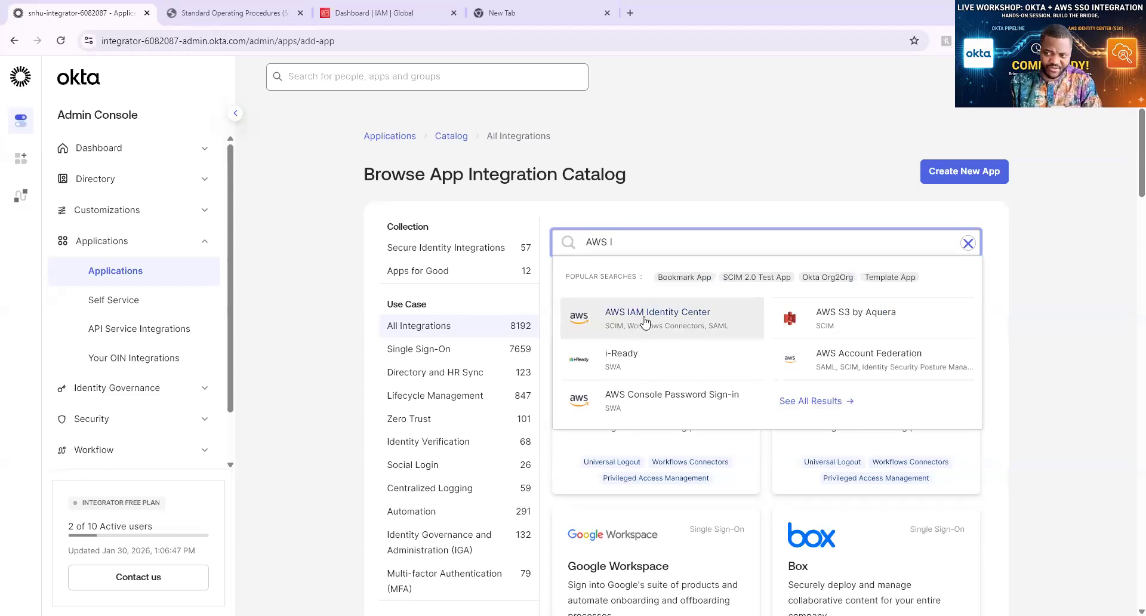
click(677, 327)
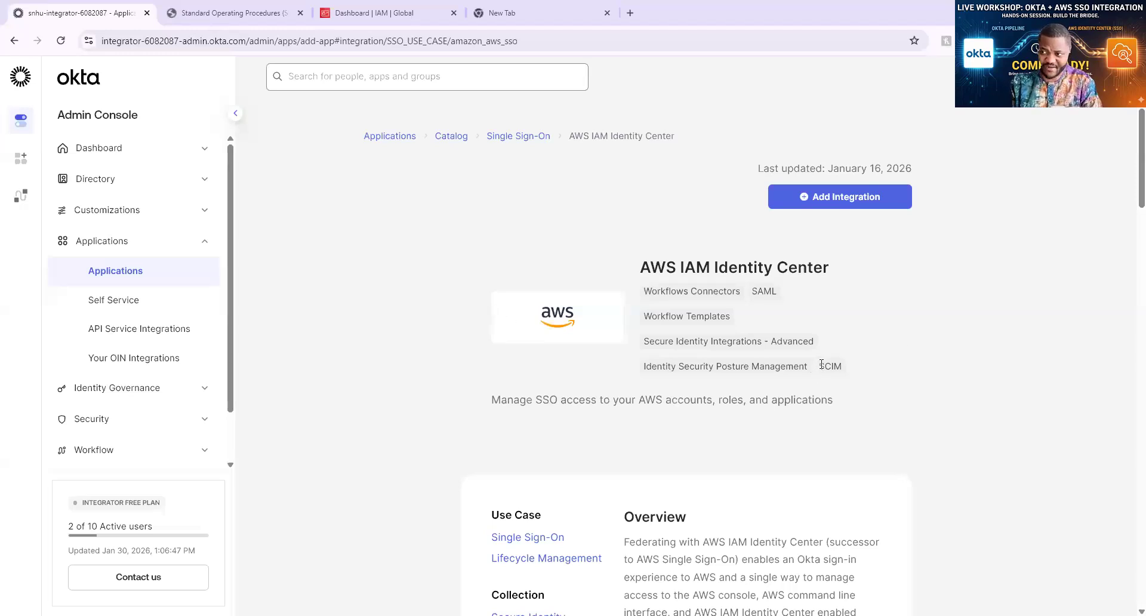
Review the AWS IAM Identity Center page's SAML SSO and provisioning capabilities
scroll(824, 365, down, 5)
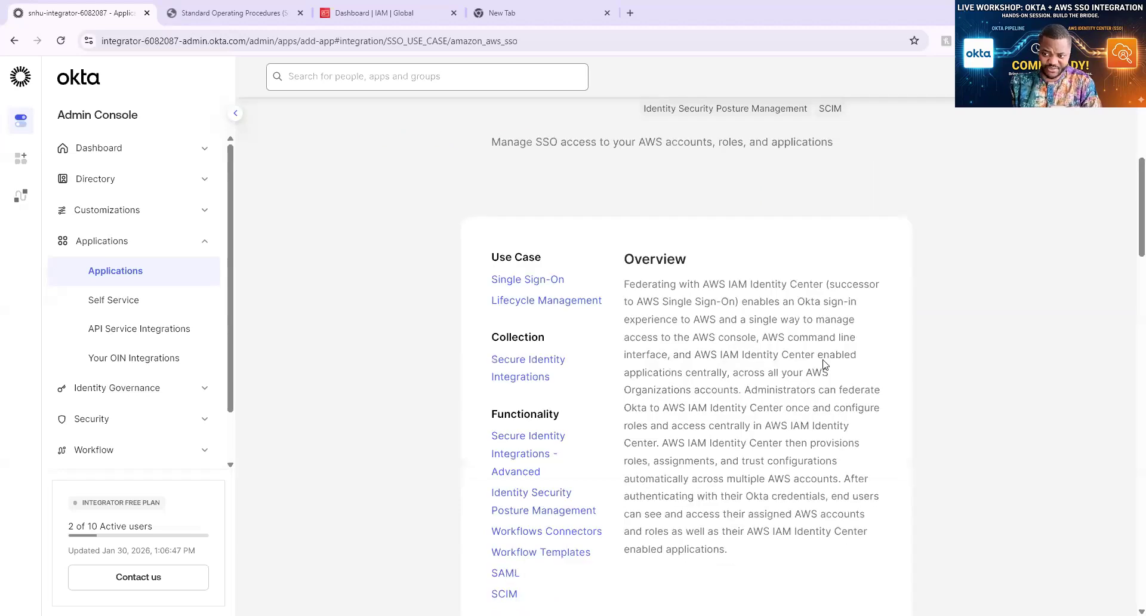
scroll(823, 366, down, 4)
scroll(824, 365, down, 4)
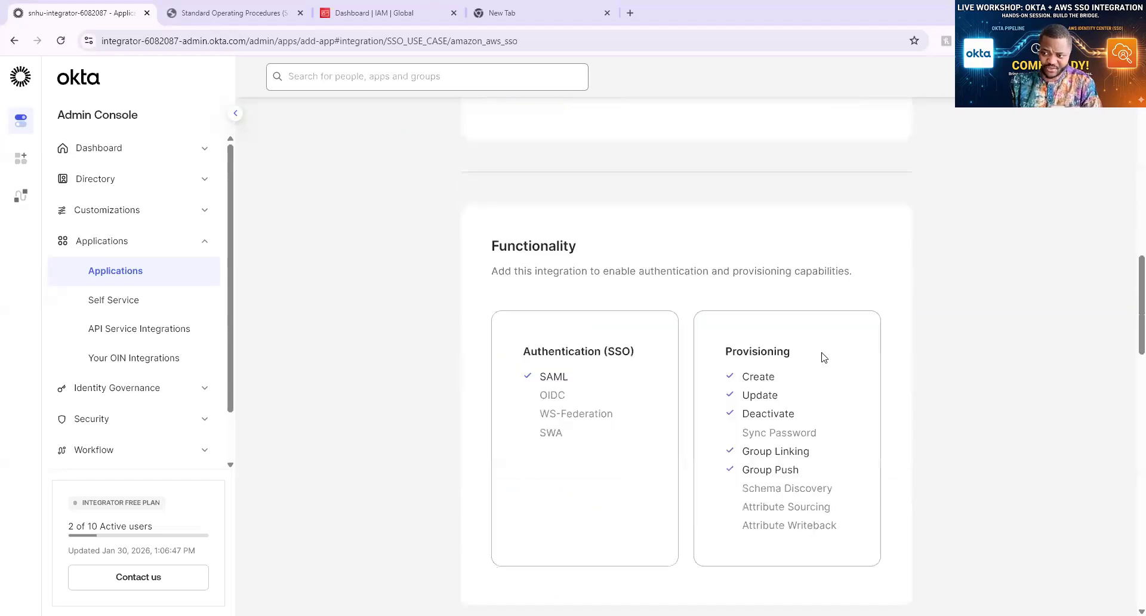
scroll(823, 358, down, 5)
scroll(822, 352, down, 5)
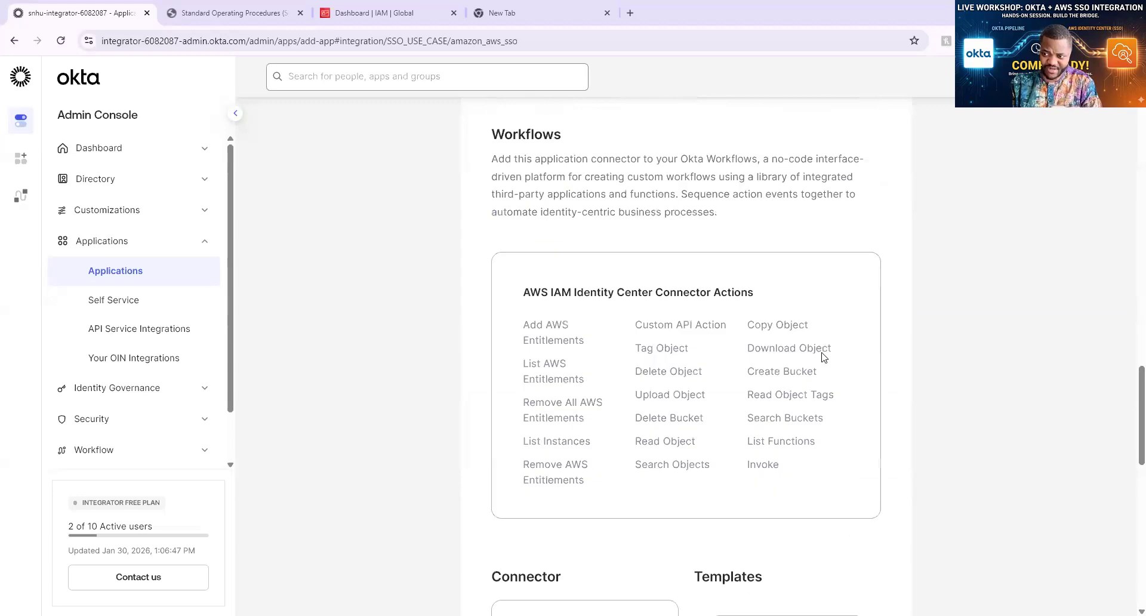
scroll(823, 357, down, 3)
scroll(822, 357, down, 4)
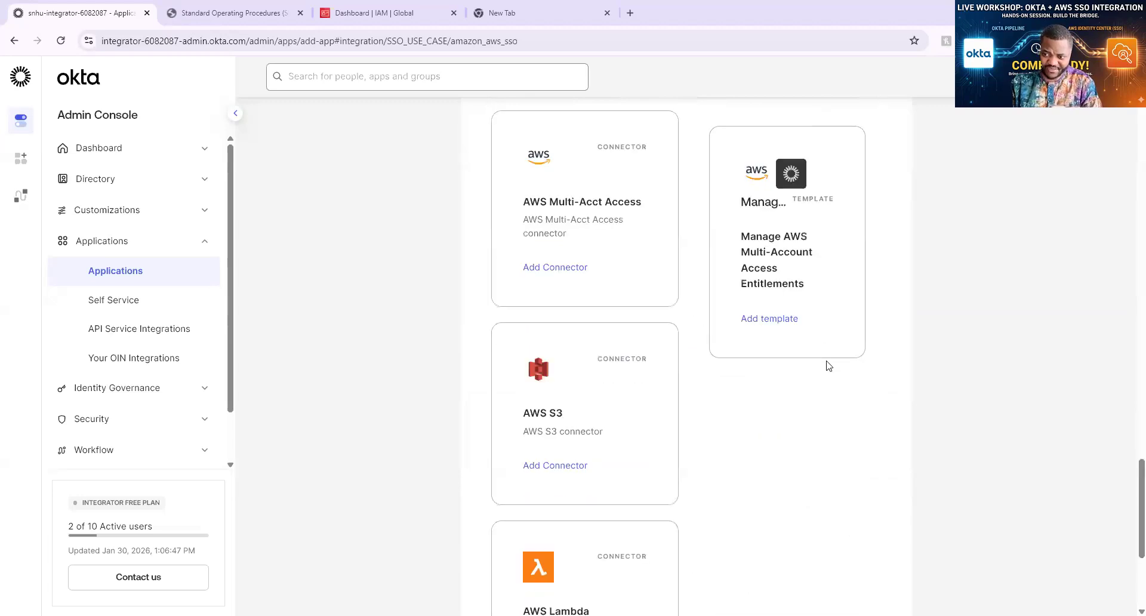
scroll(835, 370, down, 3)
scroll(986, 448, up, 4)
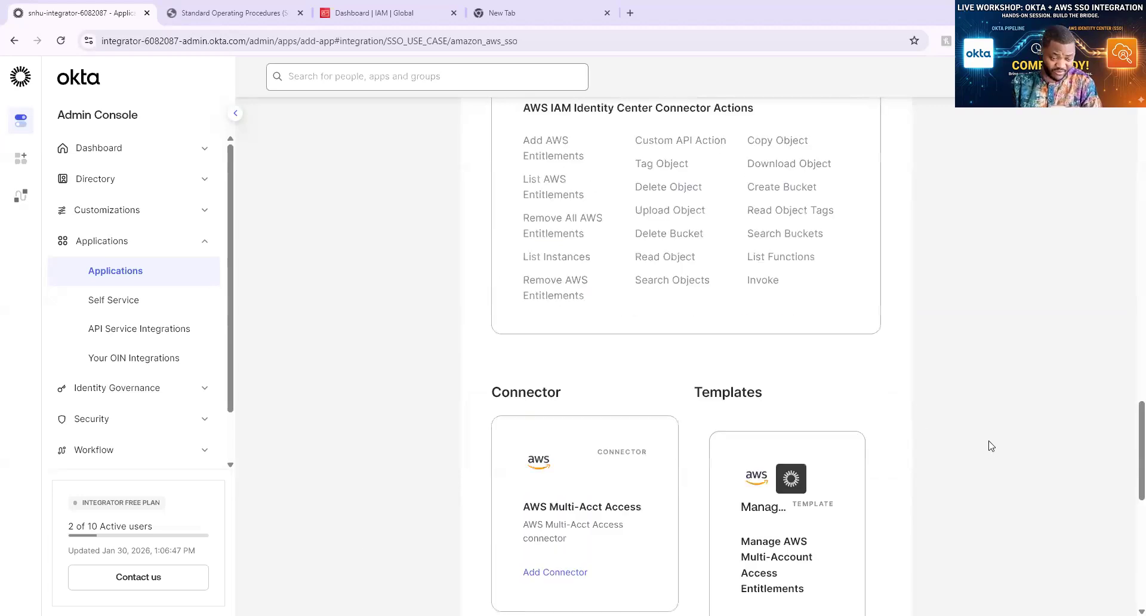
scroll(1009, 417, up, 4)
scroll(1009, 403, up, 4)
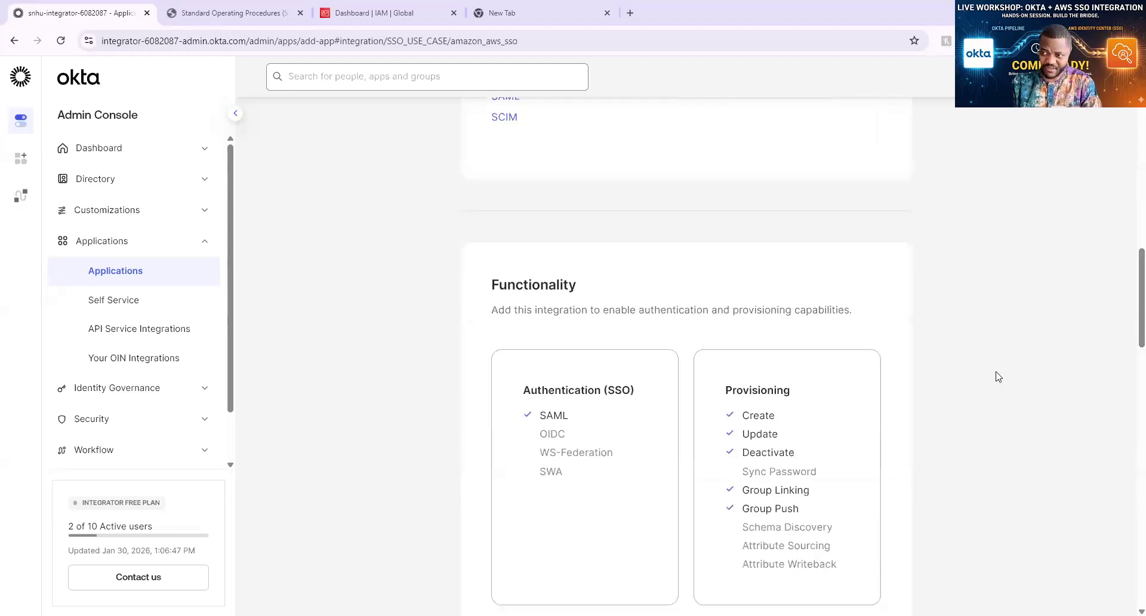
scroll(996, 376, up, 5)
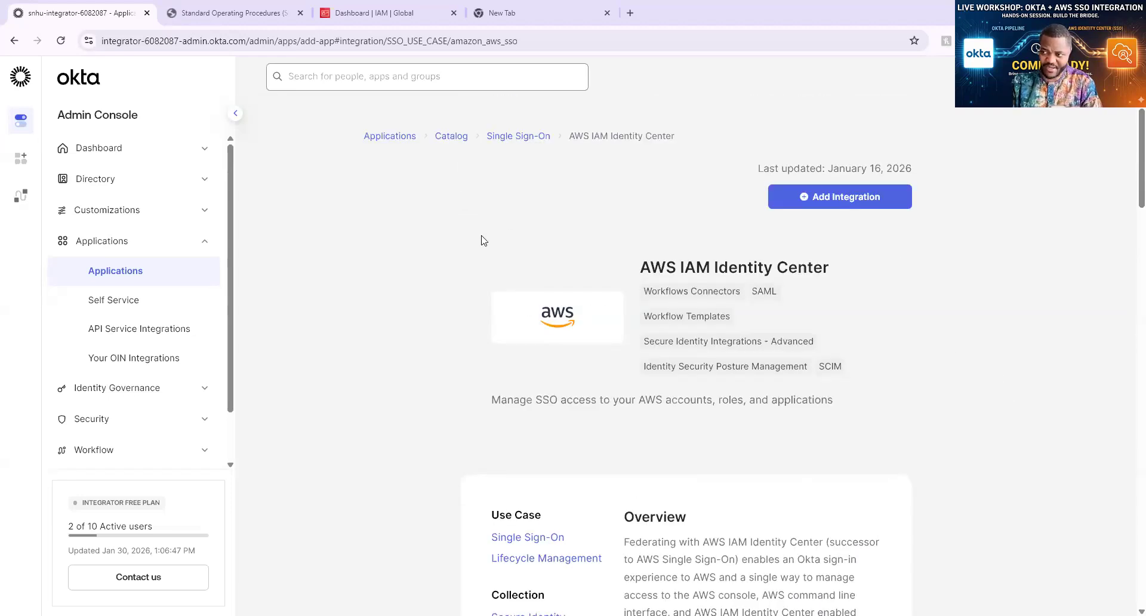
Add the AWS IAM Identity Center integration, keeping its default application label
click(830, 202)
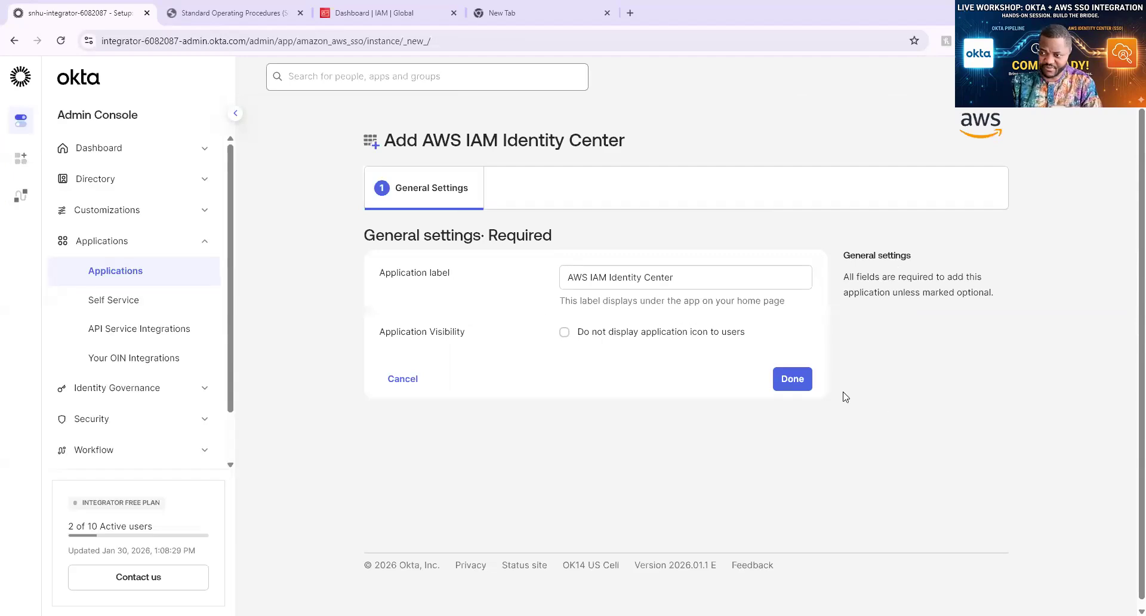
click(790, 385)
click(793, 385)
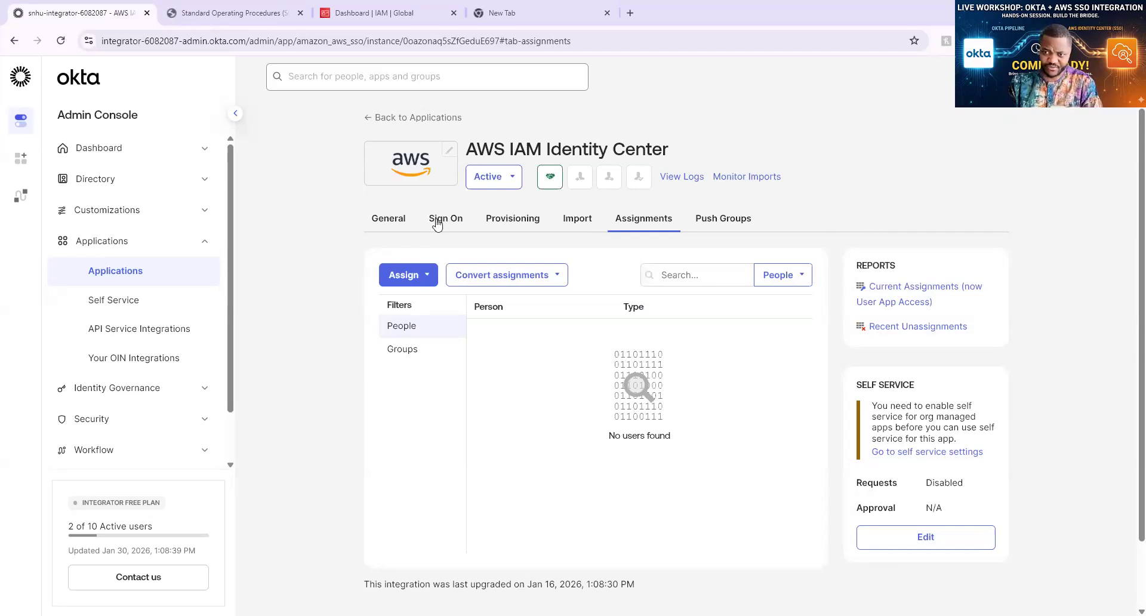
Look through the new app's General, Sign On, Provisioning and Push Groups tabs
click(394, 222)
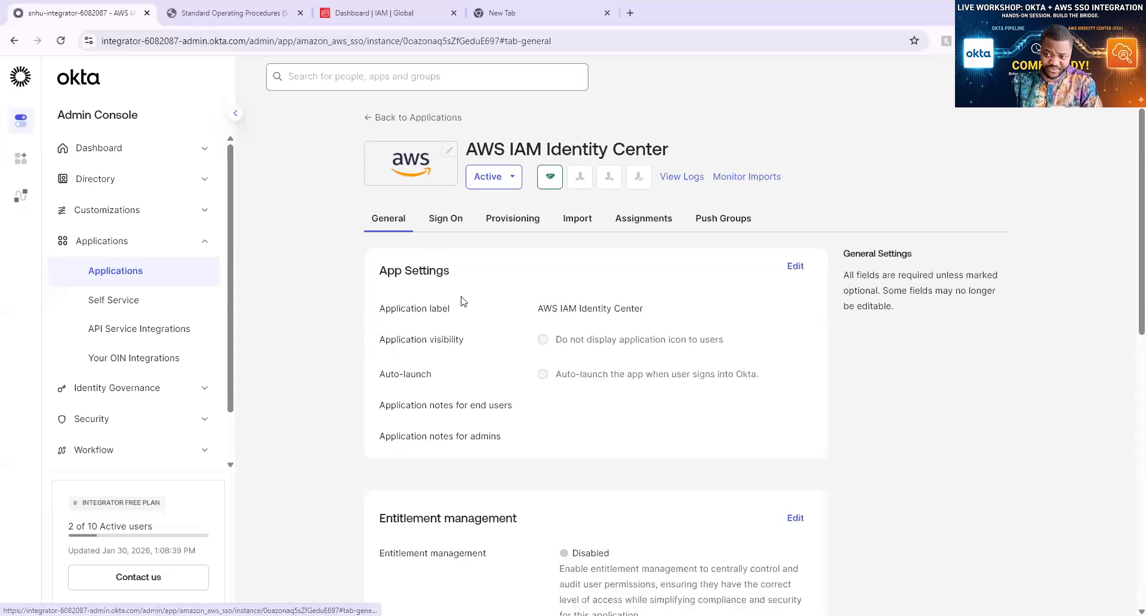
scroll(463, 300, down, 5)
scroll(463, 299, up, 5)
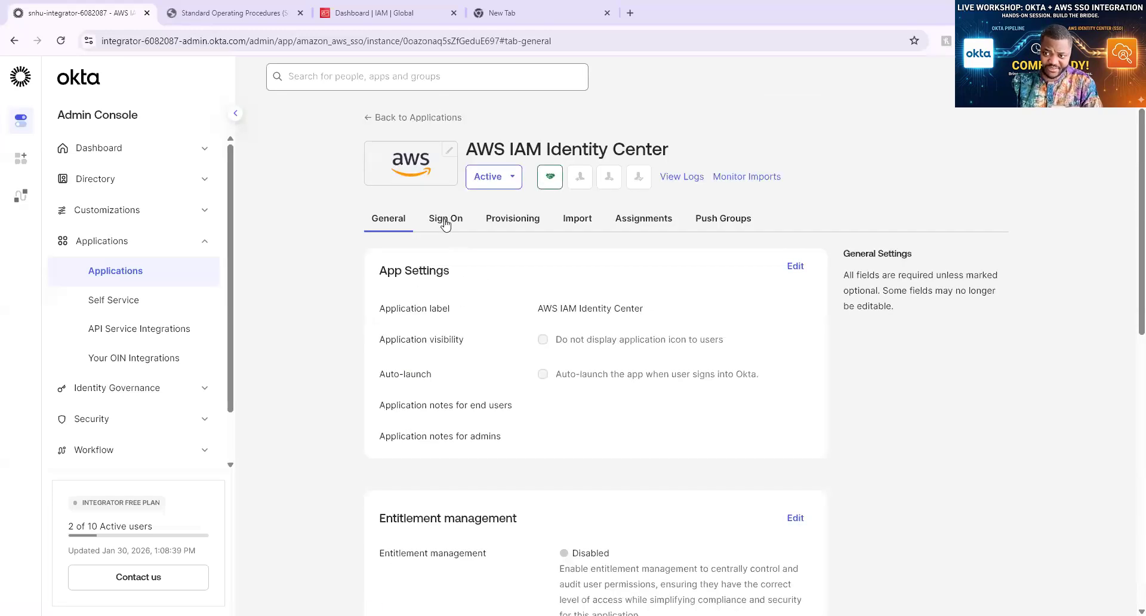
click(455, 228)
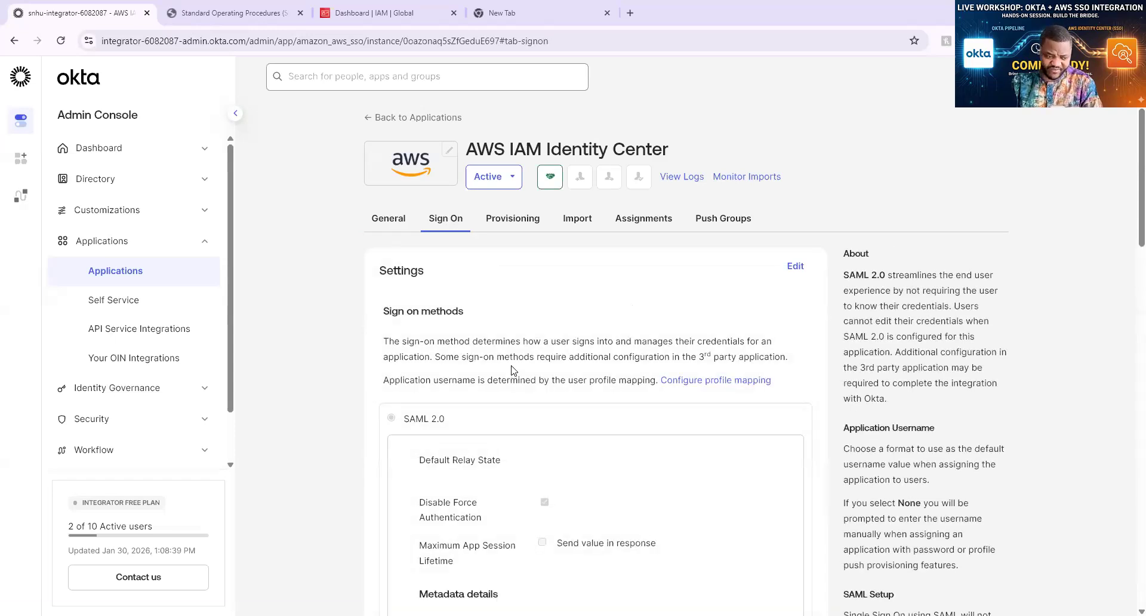
scroll(512, 370, down, 3)
scroll(512, 370, up, 3)
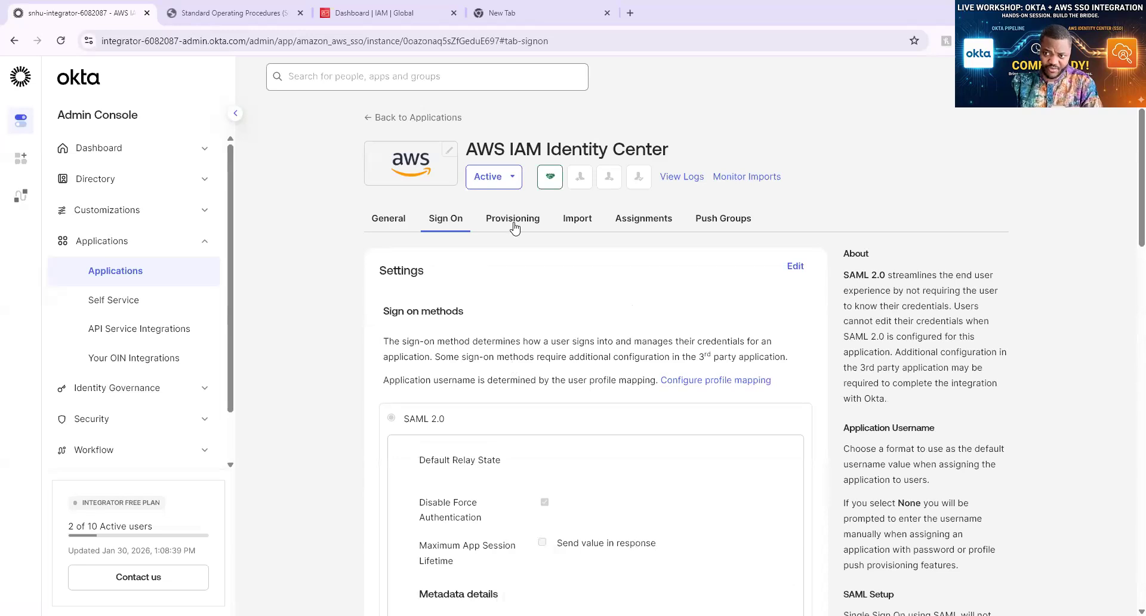
click(518, 231)
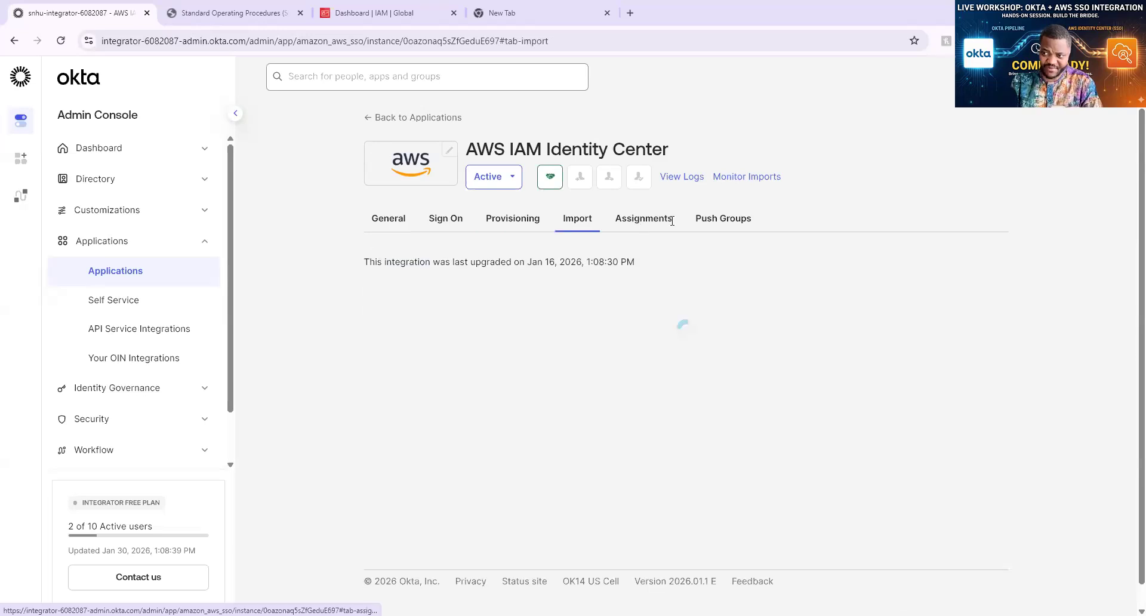
click(724, 219)
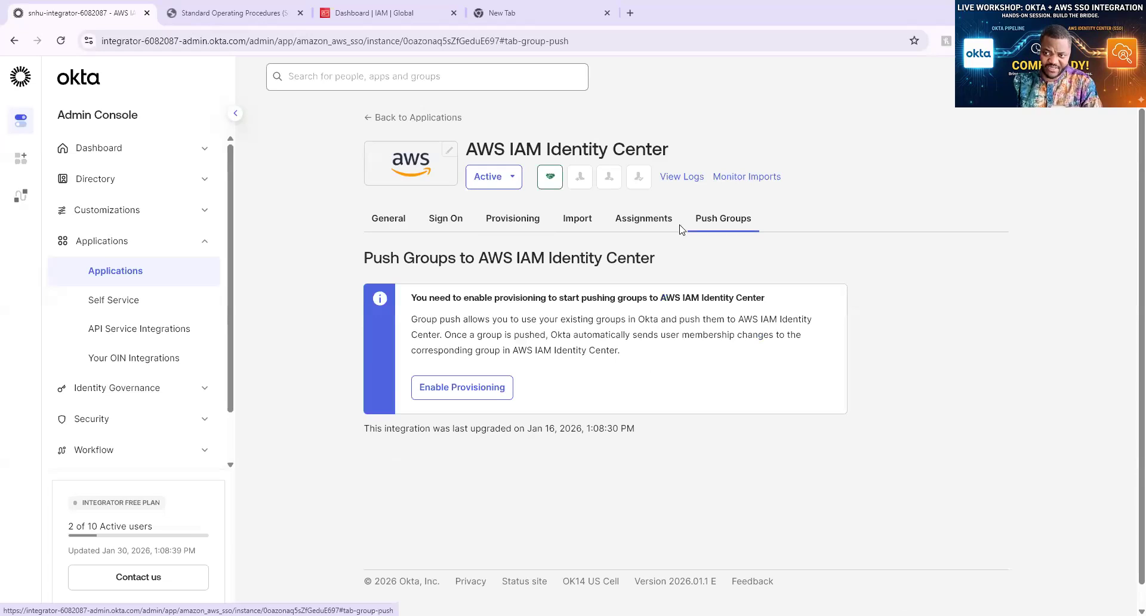
Return to the Sign On tab and review its SAML 2.0 settings and metadata URL
click(449, 221)
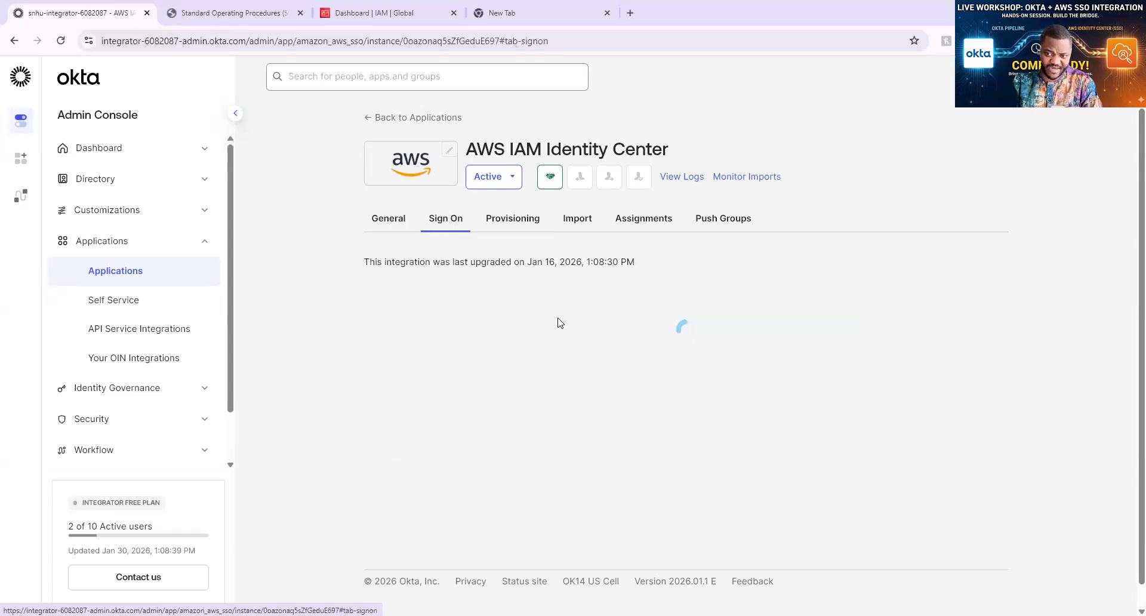
scroll(594, 292, down, 2)
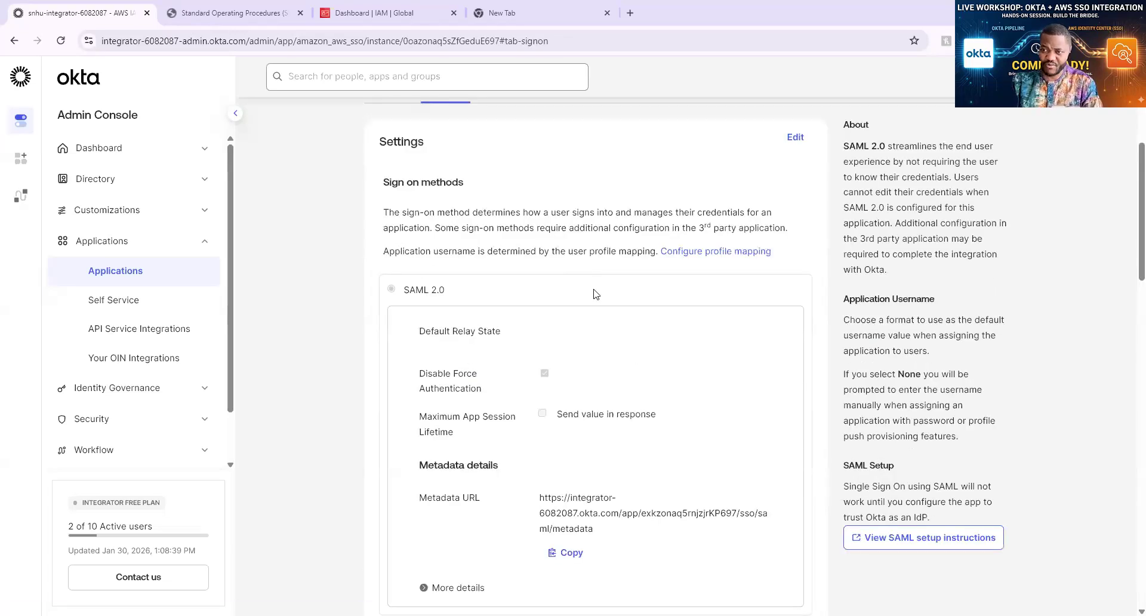
scroll(398, 260, up, 1)
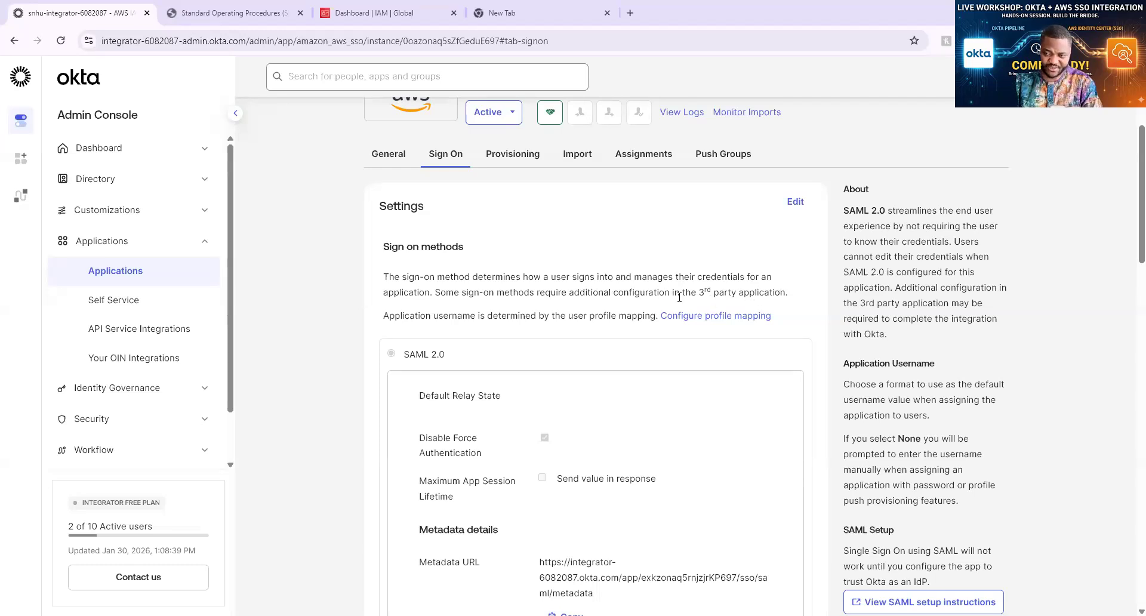
scroll(678, 301, down, 1)
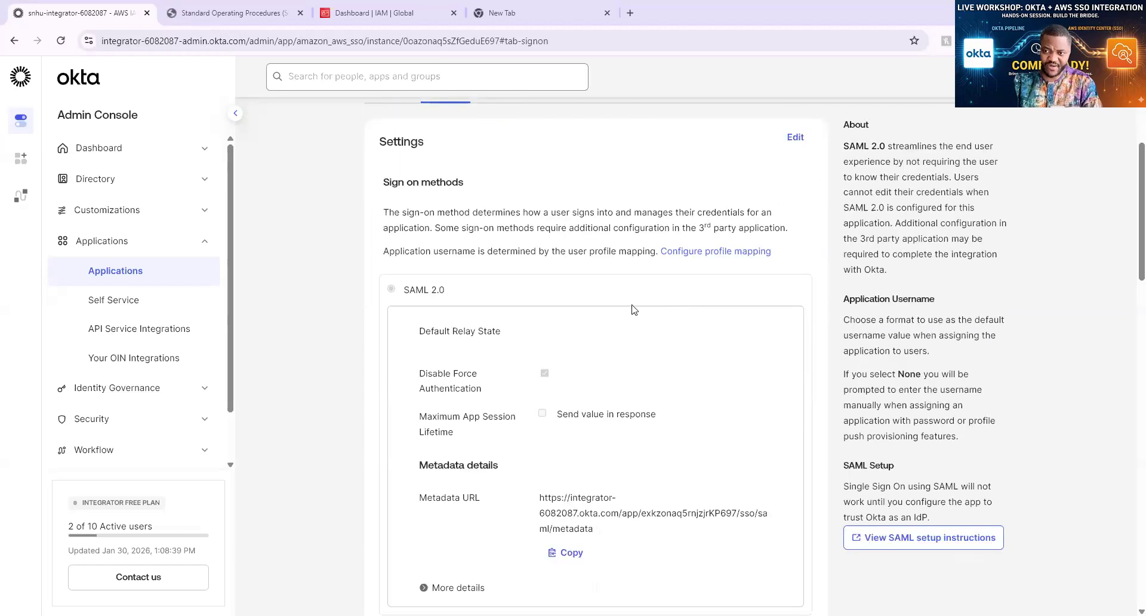
scroll(481, 287, down, 1)
scroll(412, 292, up, 1)
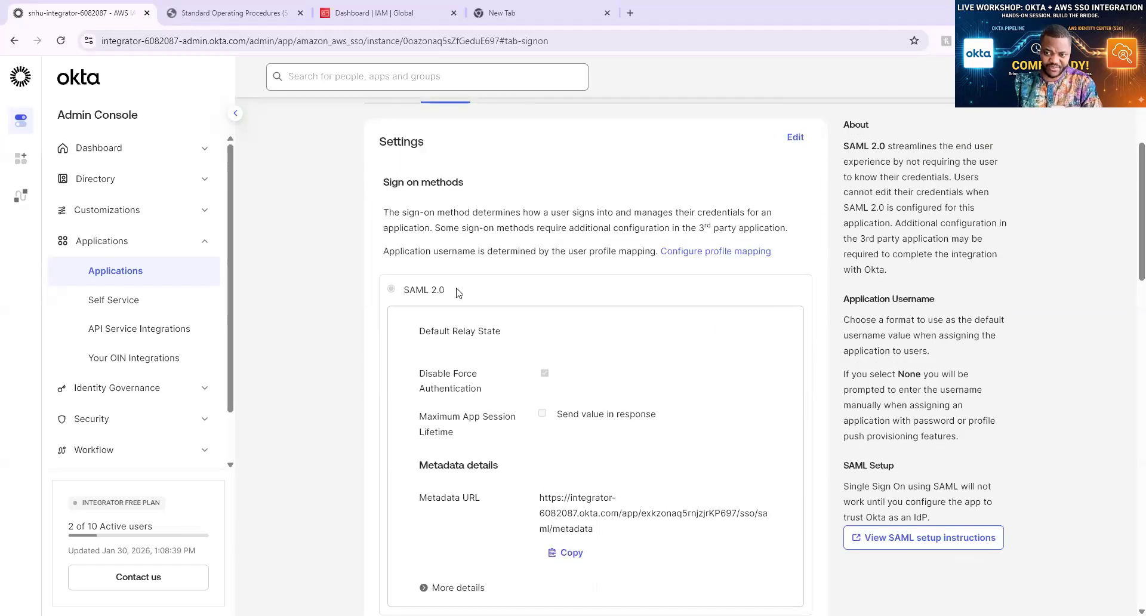
triple_click(458, 292)
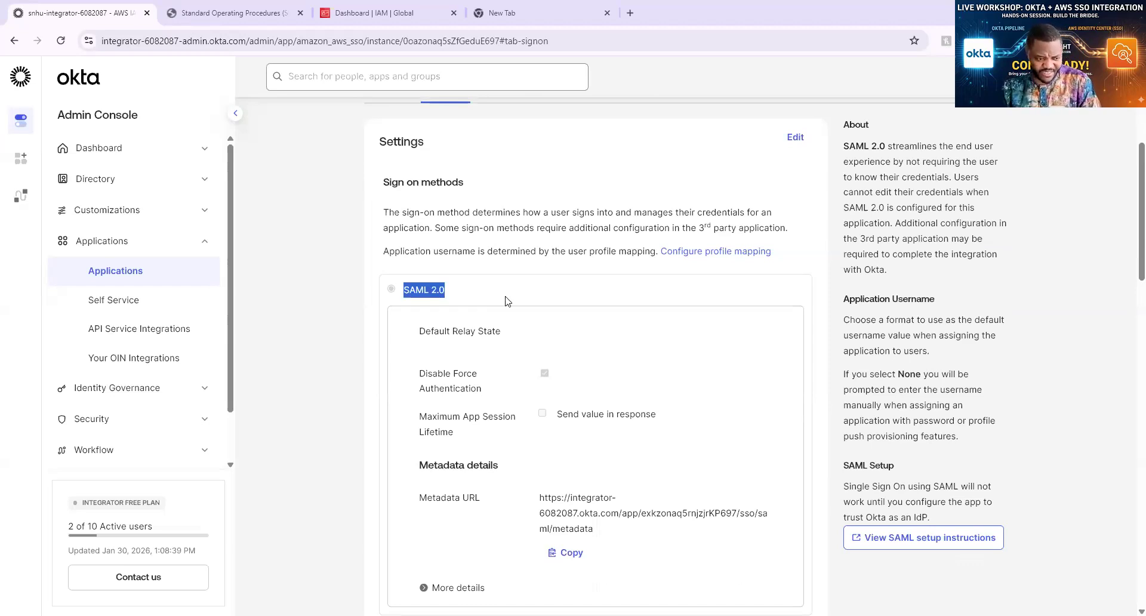
click(582, 330)
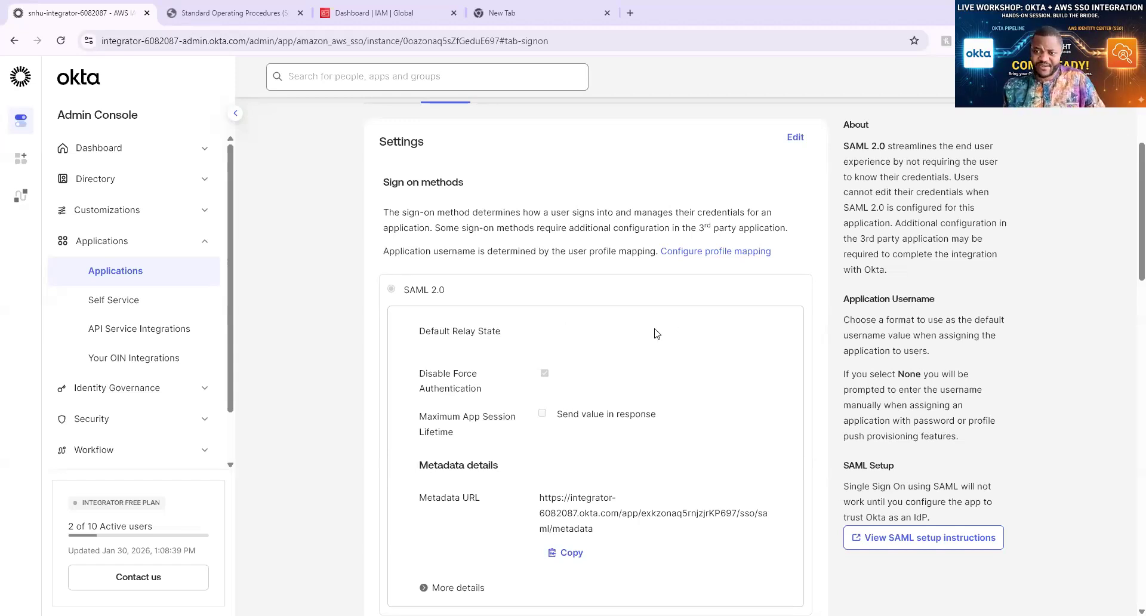
Scroll to SAML Signing Certificates and open the Actions menu of the active SHA-2 certificate
scroll(662, 332, down, 3)
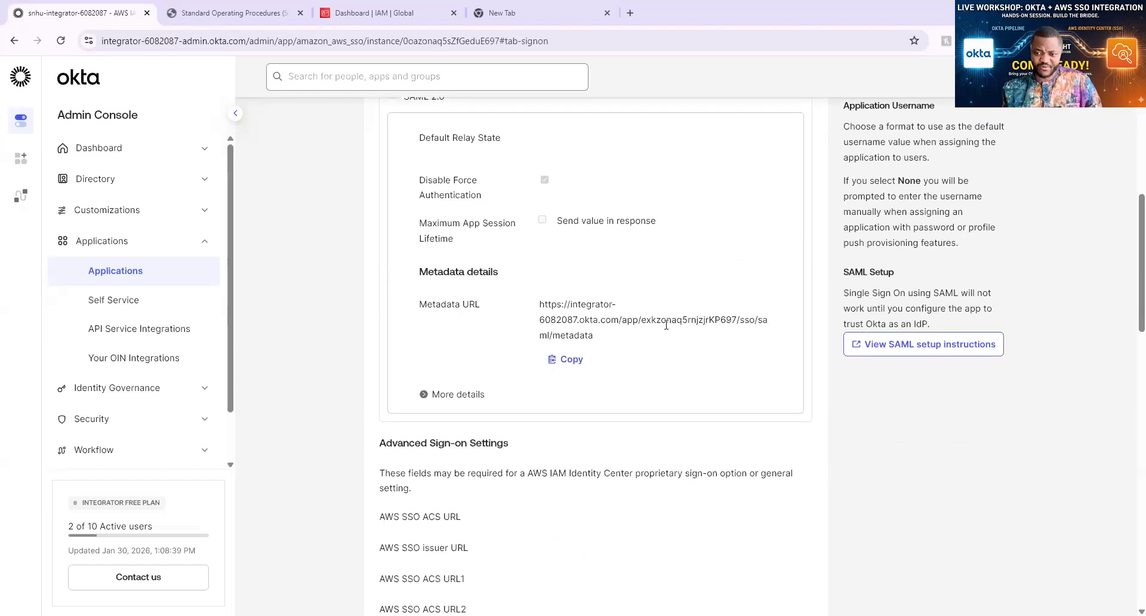
scroll(397, 206, up, 3)
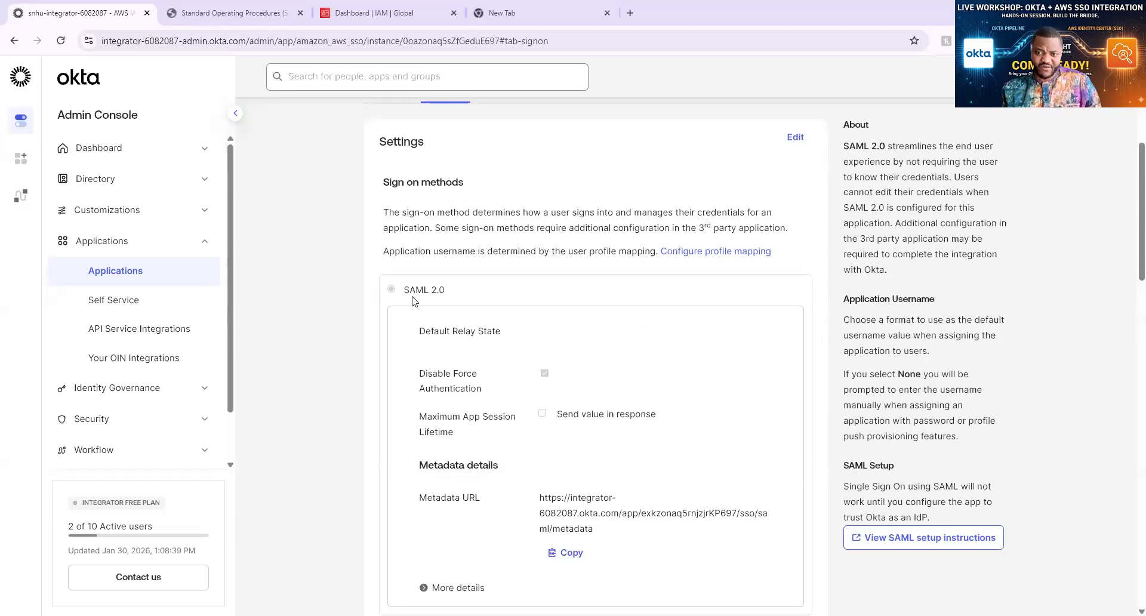
scroll(564, 295, down, 5)
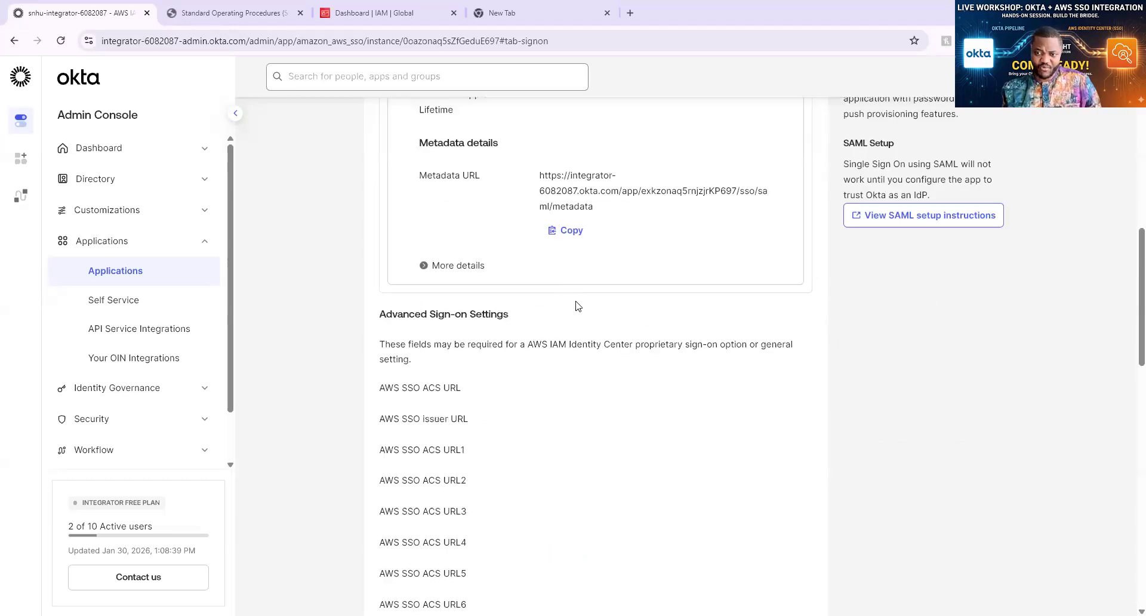
scroll(578, 305, down, 1)
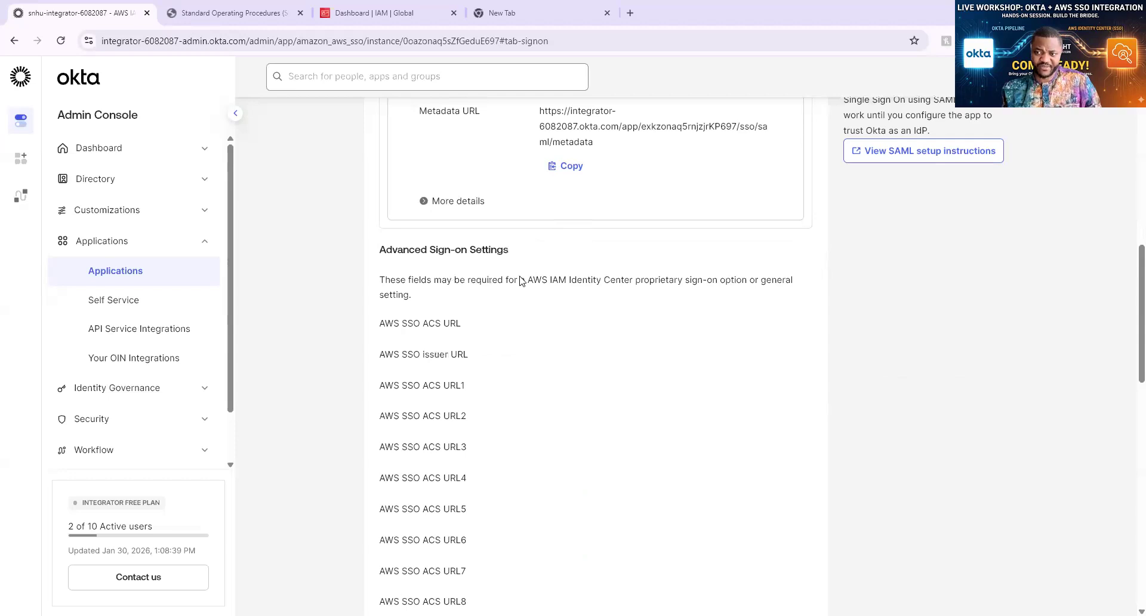
scroll(522, 281, down, 5)
scroll(524, 280, down, 4)
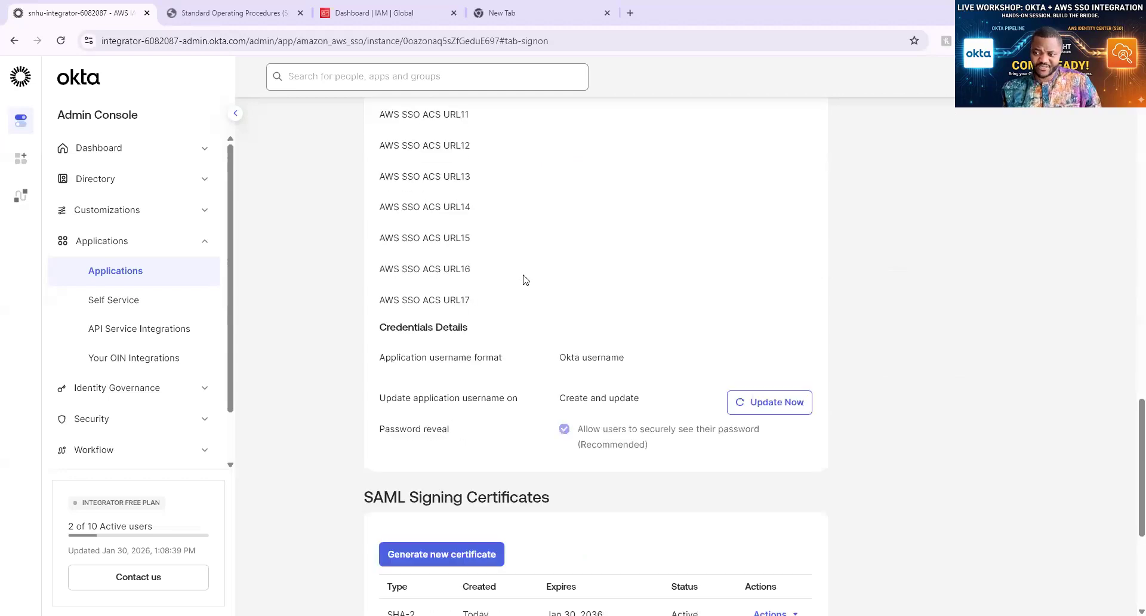
scroll(528, 278, down, 3)
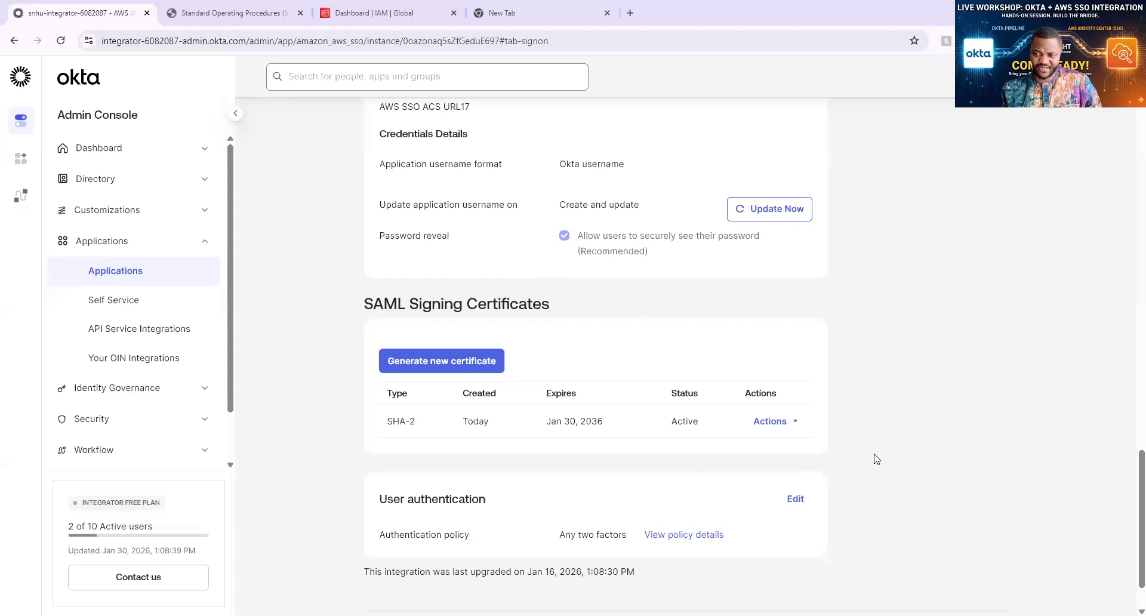
click(786, 431)
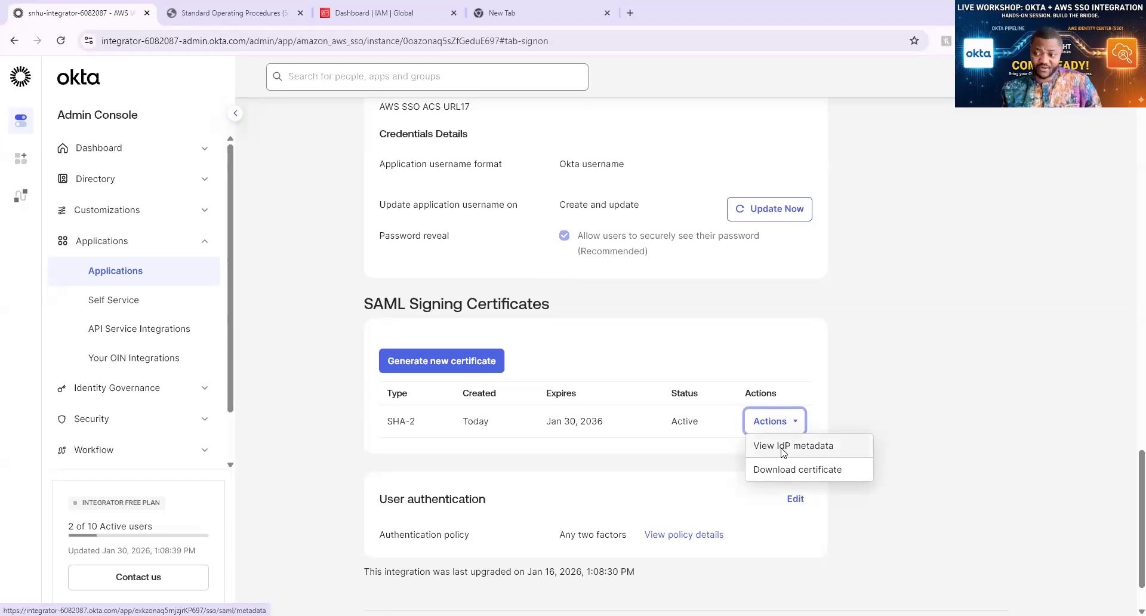
Open the IdP metadata XML in a new tab and select its whole document tree
click(783, 452)
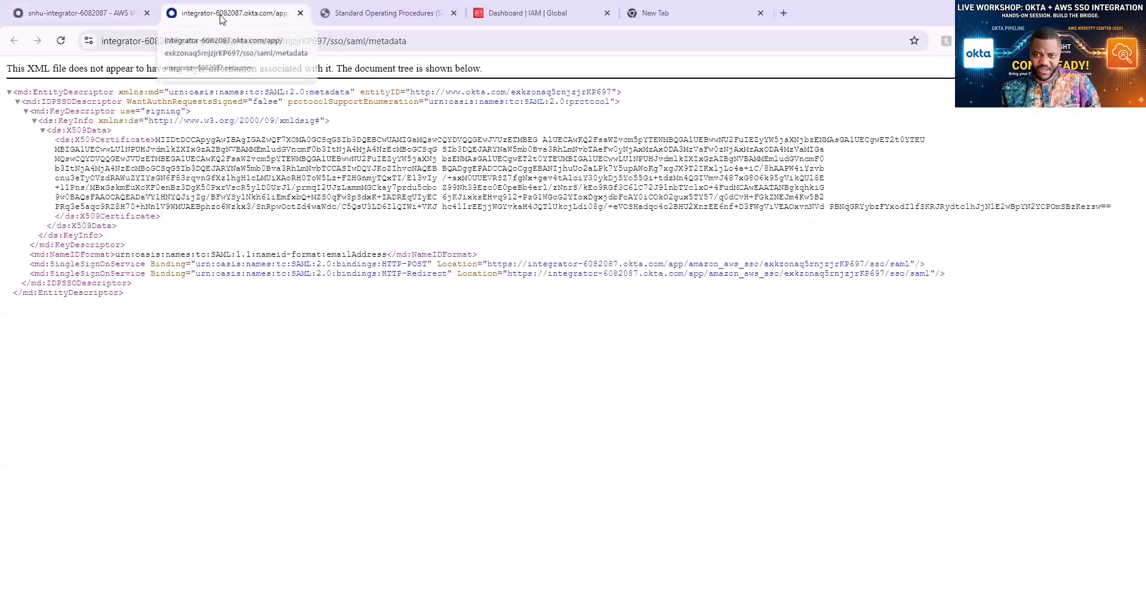
drag(7, 105, 422, 437)
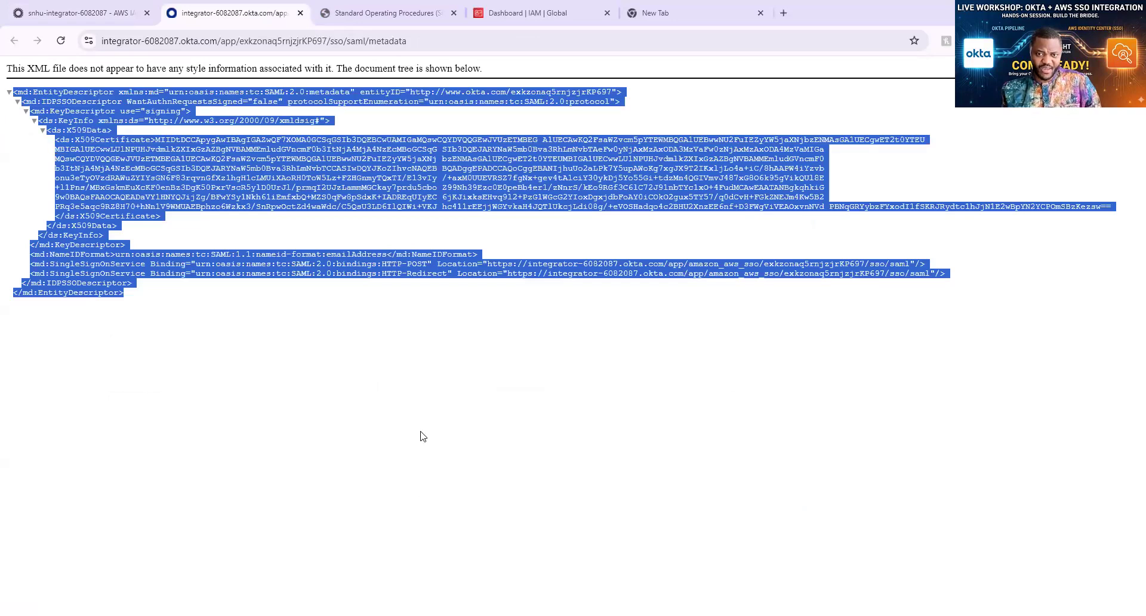
click(408, 433)
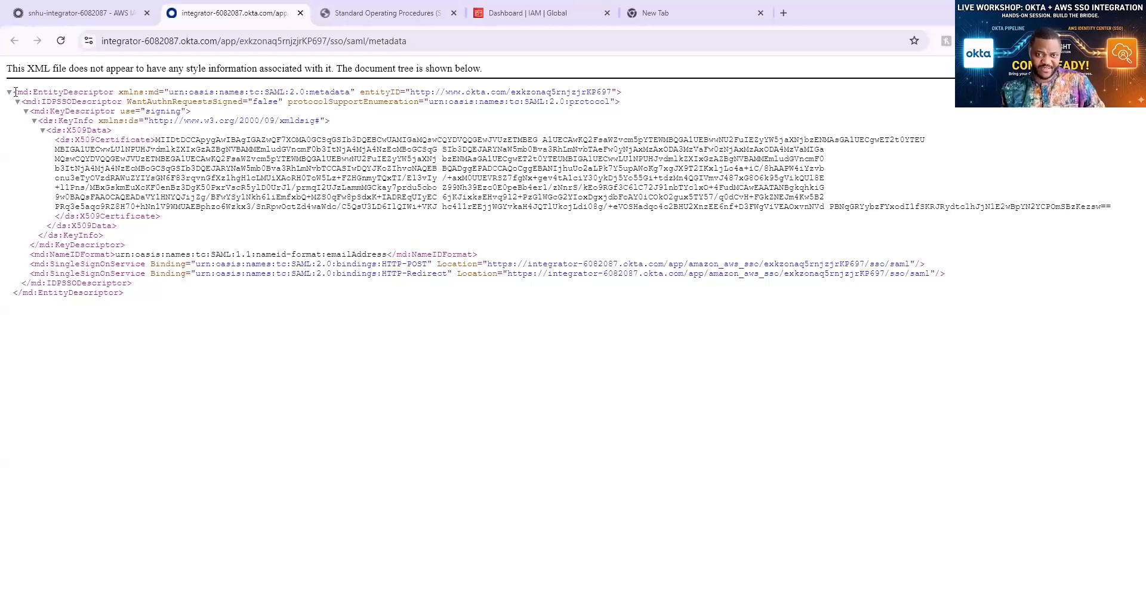
drag(15, 92, 125, 298)
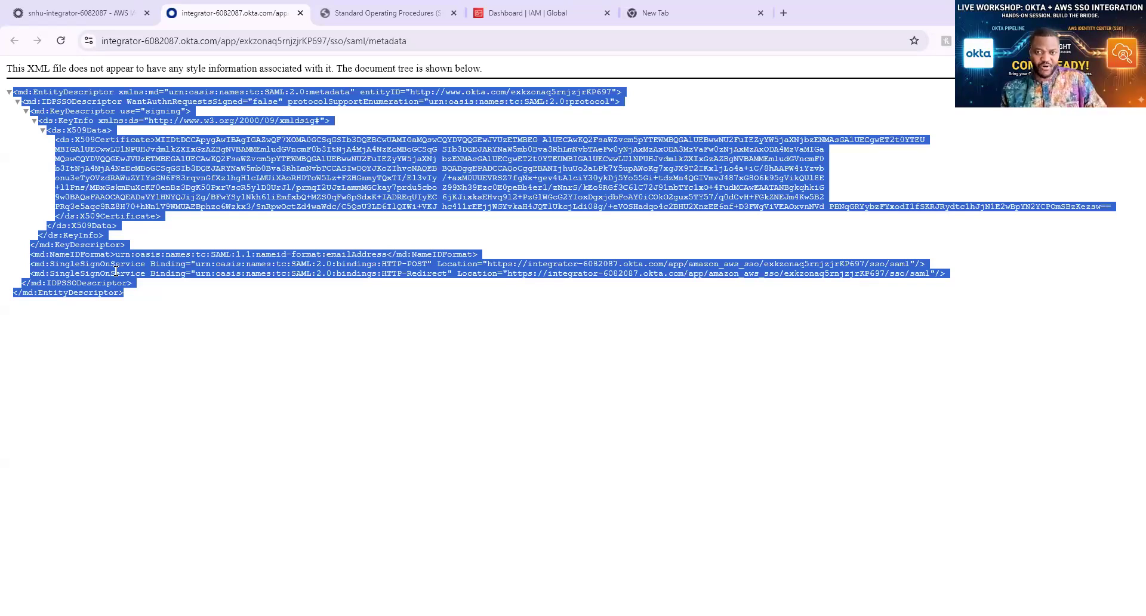
Copy all of the IdP metadata XML and switch to metadata.xml in Notepad++
click(268, 367)
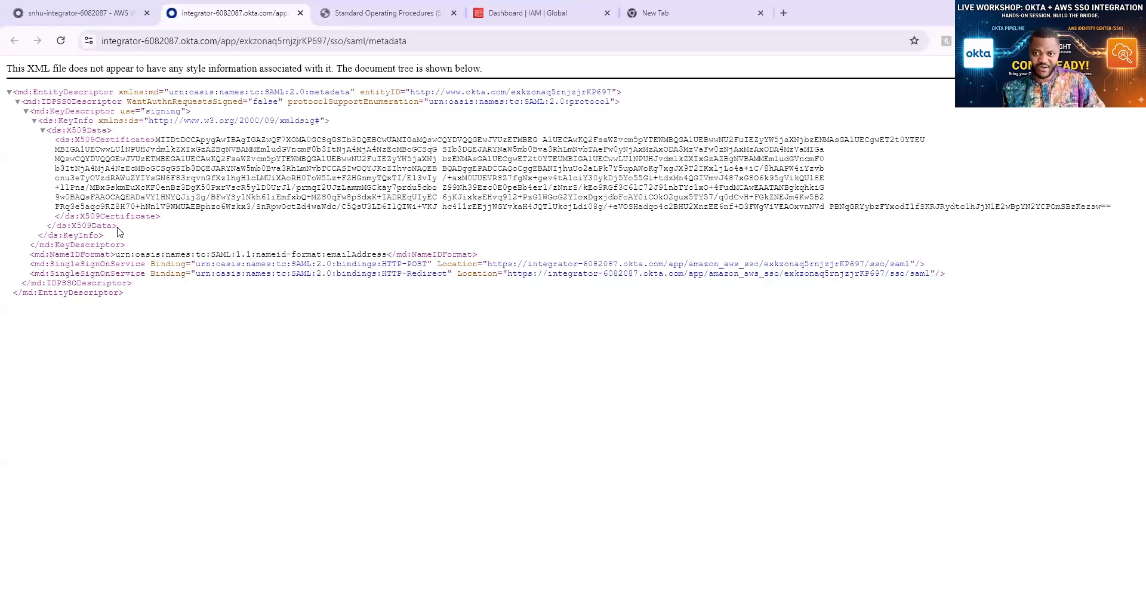
key(ctrl+a)
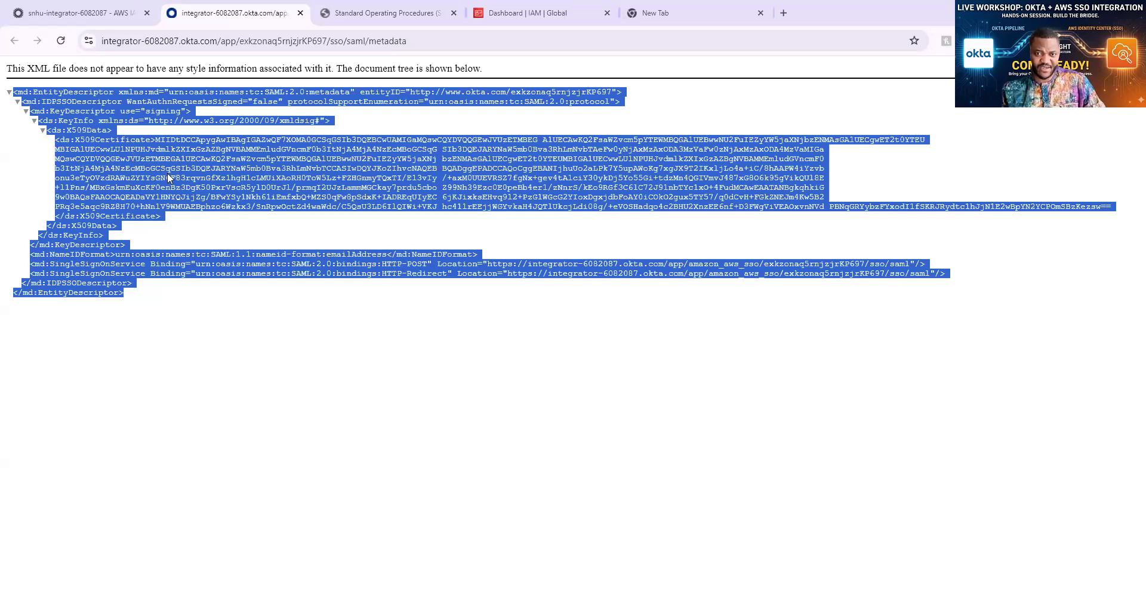
right_click(134, 158)
click(441, 507)
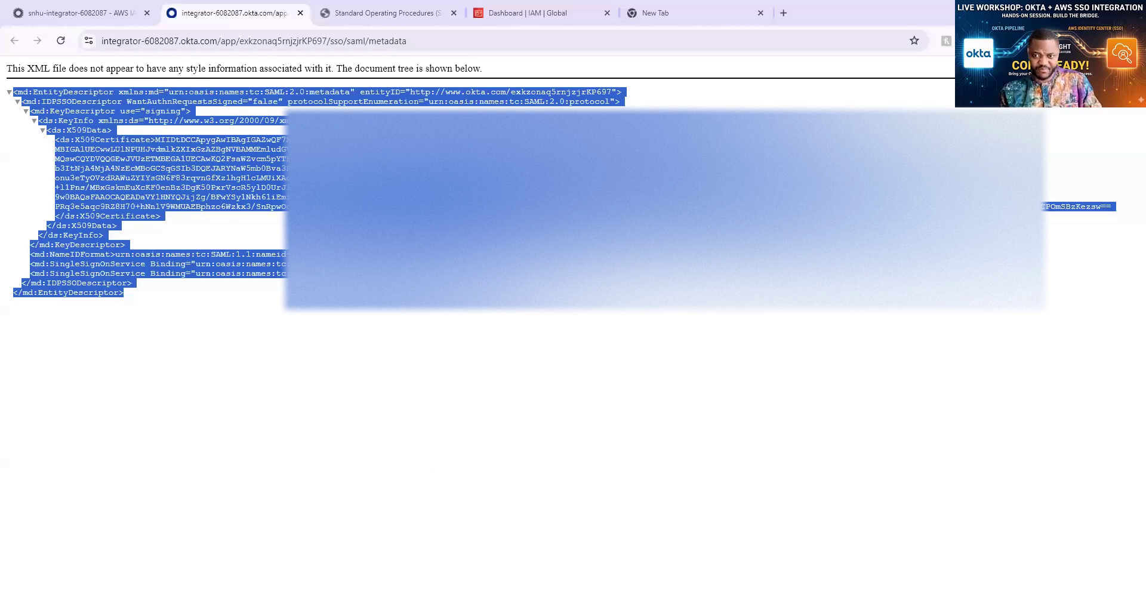
key(super)
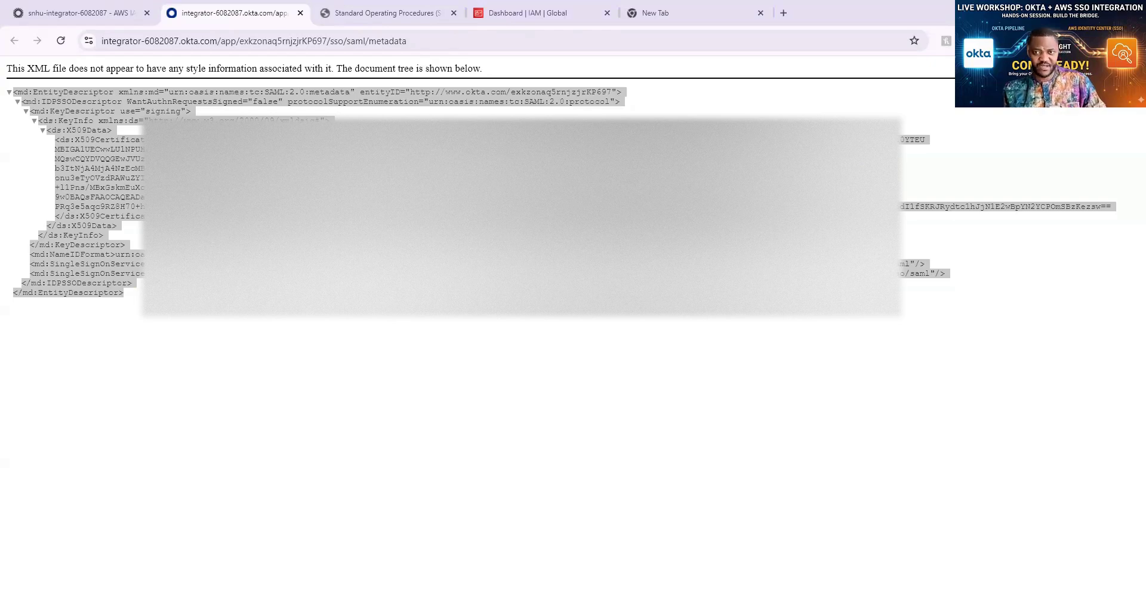
key(alt+Tab)
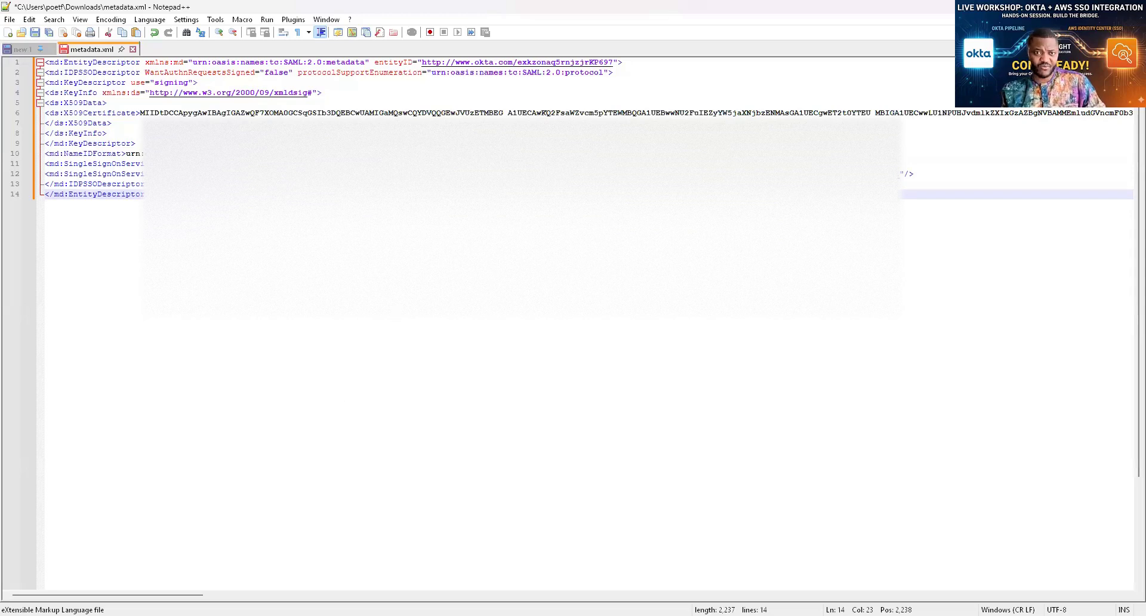
Bring up Save As for metadata.xml as XML in Downloads, widening the dialog
click(10, 20)
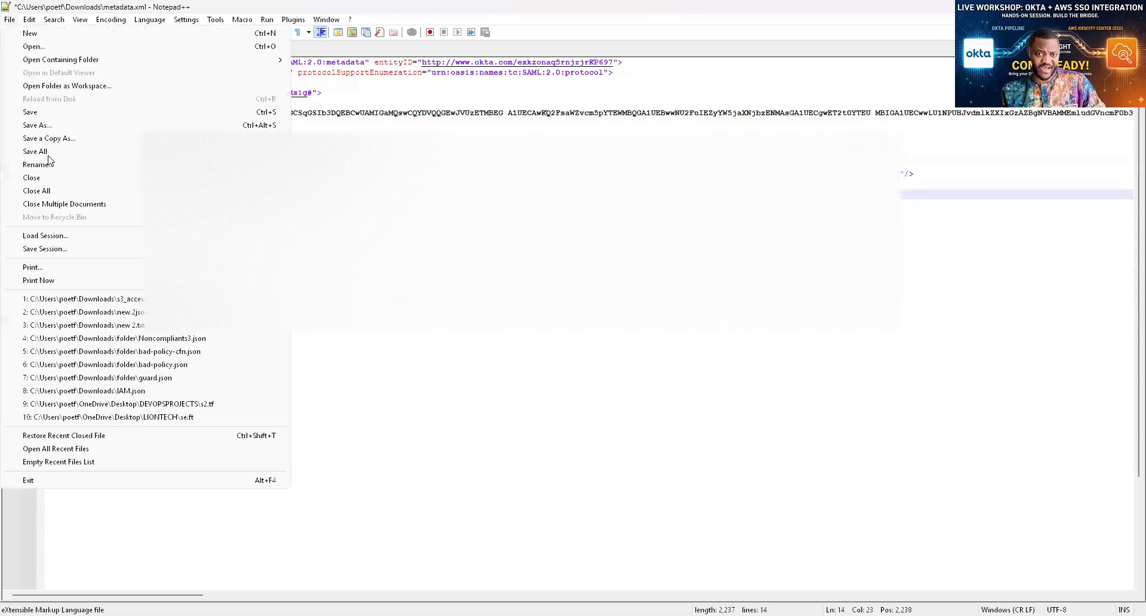
click(44, 125)
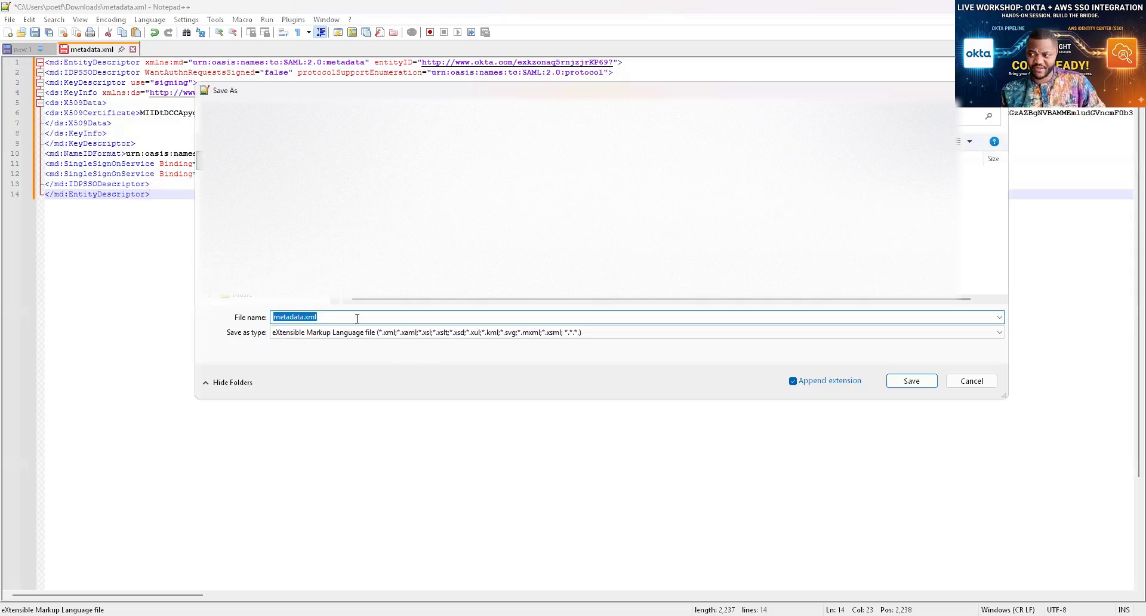
click(338, 316)
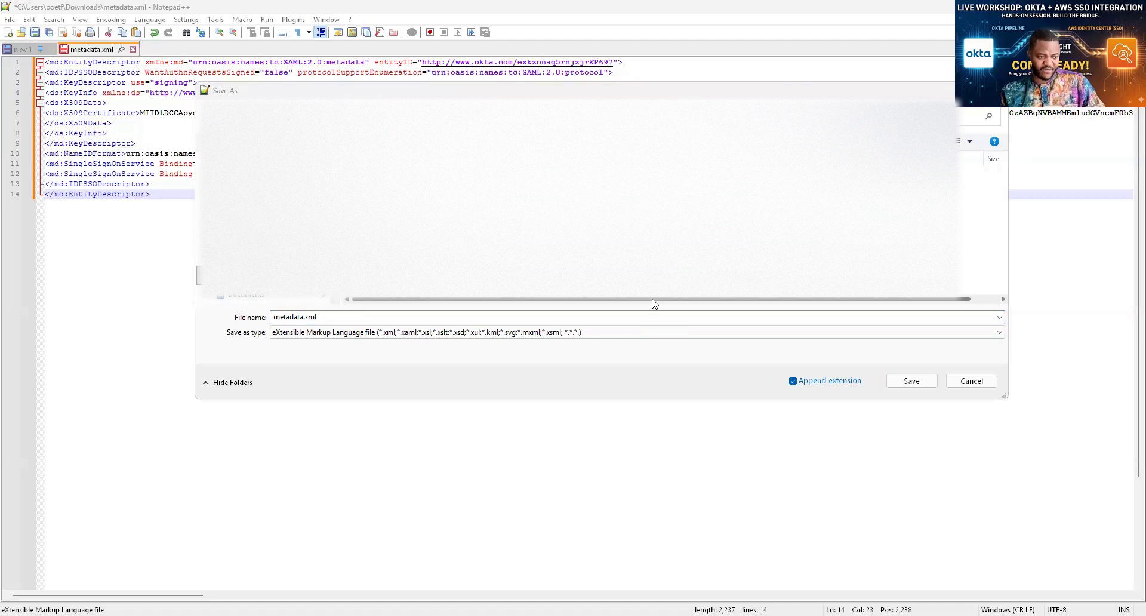
scroll(652, 302, right, 1)
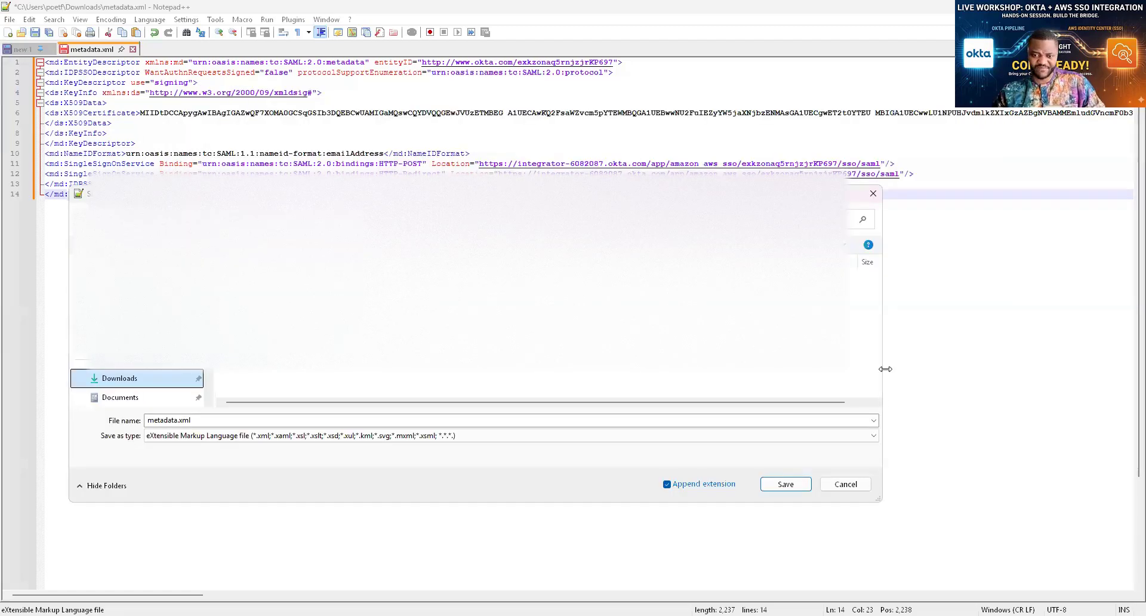
drag(885, 368, 1006, 369)
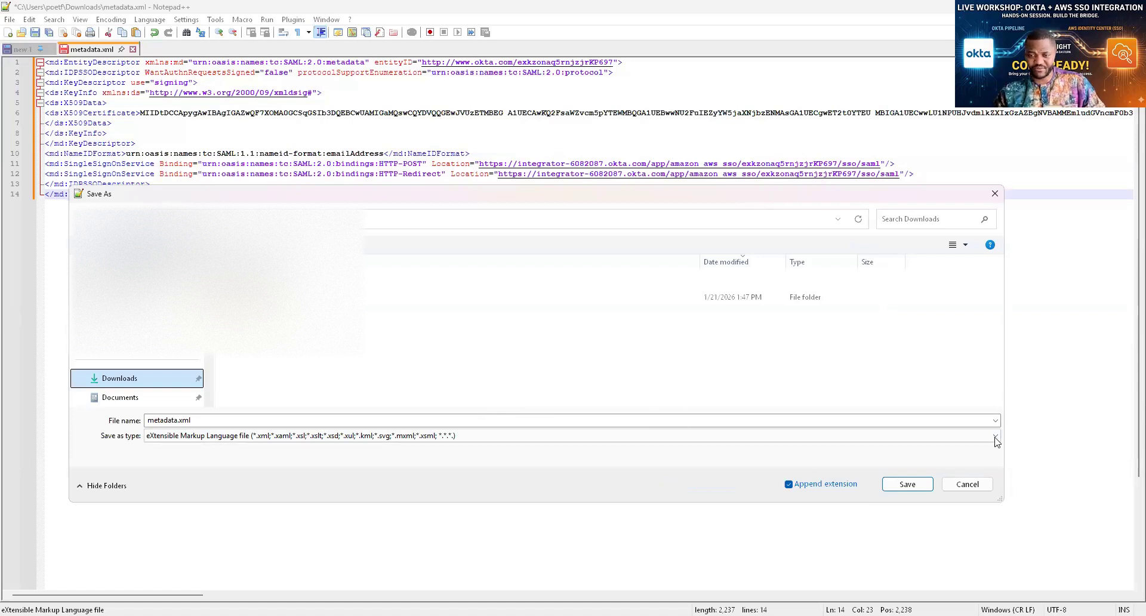
Set the file type to All types (*.*) and save metadata.xml to Downloads
click(869, 434)
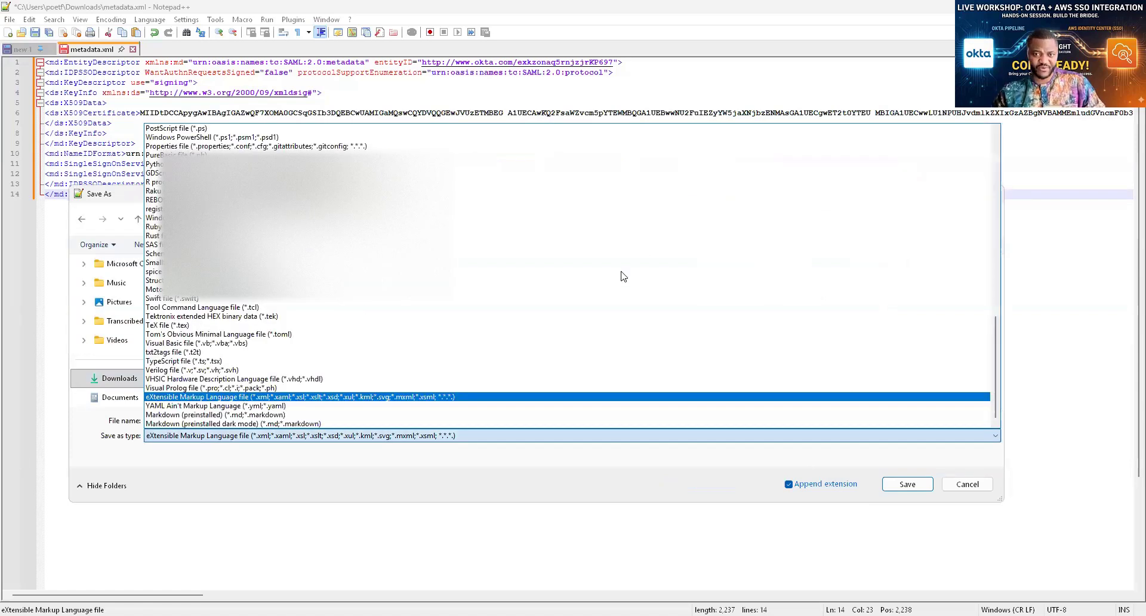
scroll(645, 275, up, 3)
scroll(664, 274, up, 2)
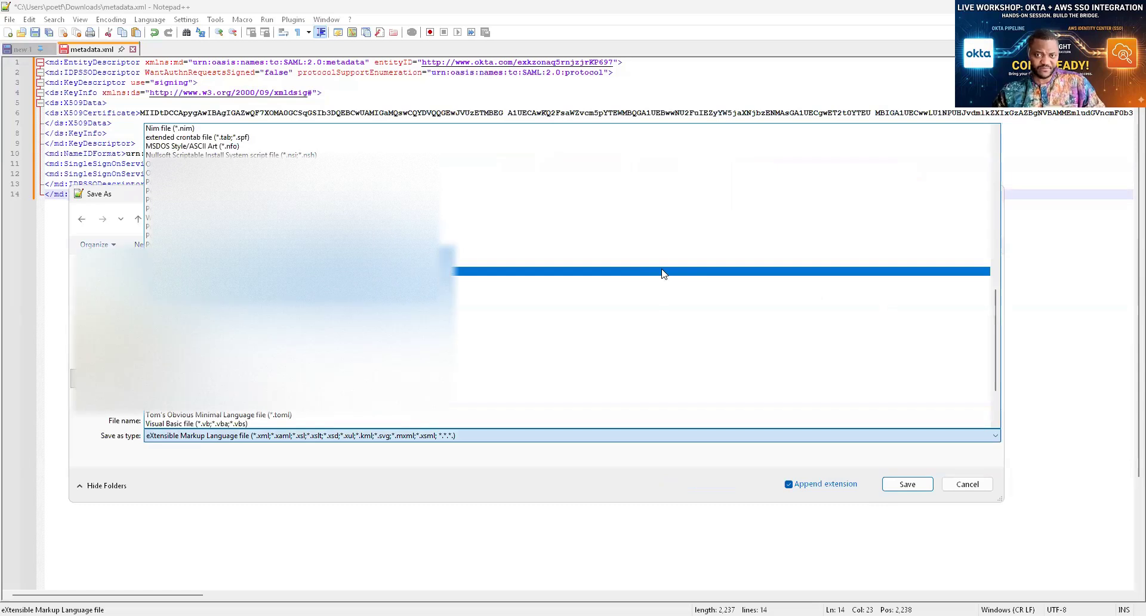
scroll(877, 217, up, 5)
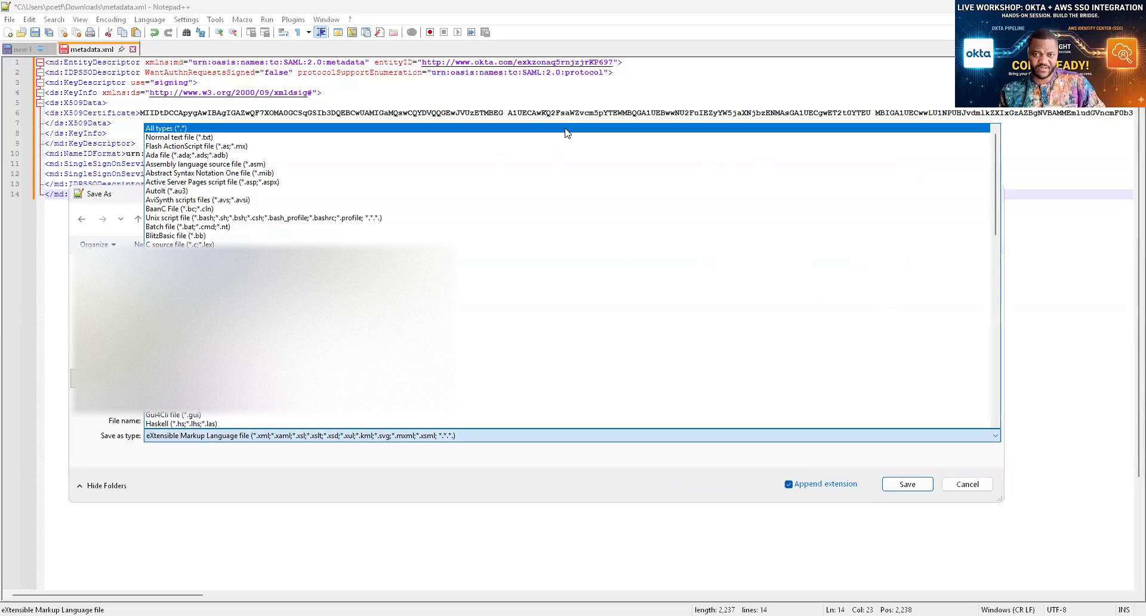
click(427, 472)
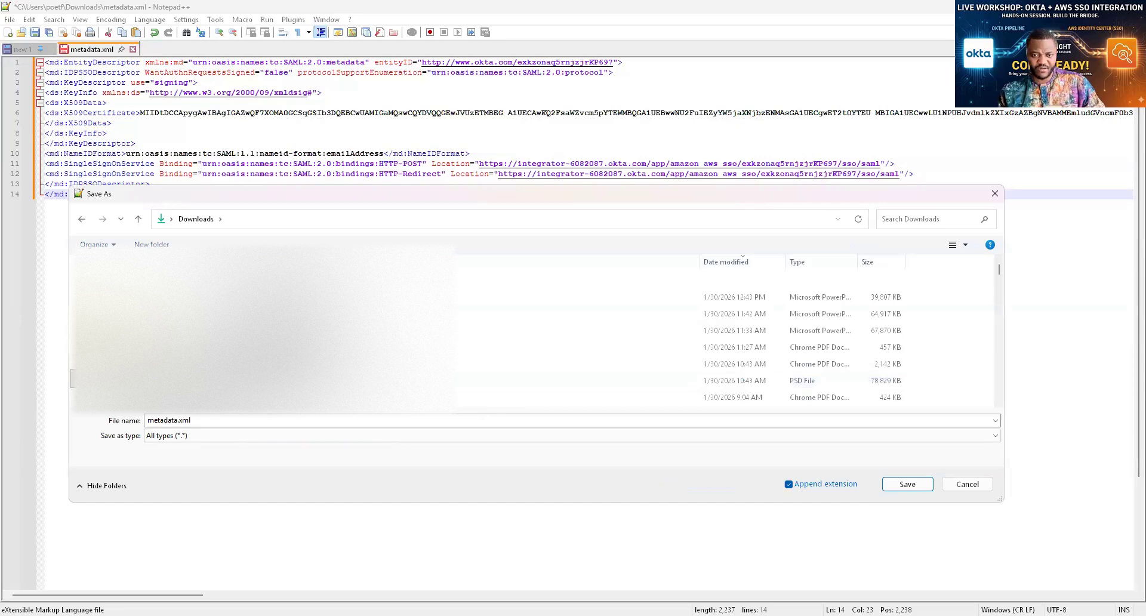
click(908, 486)
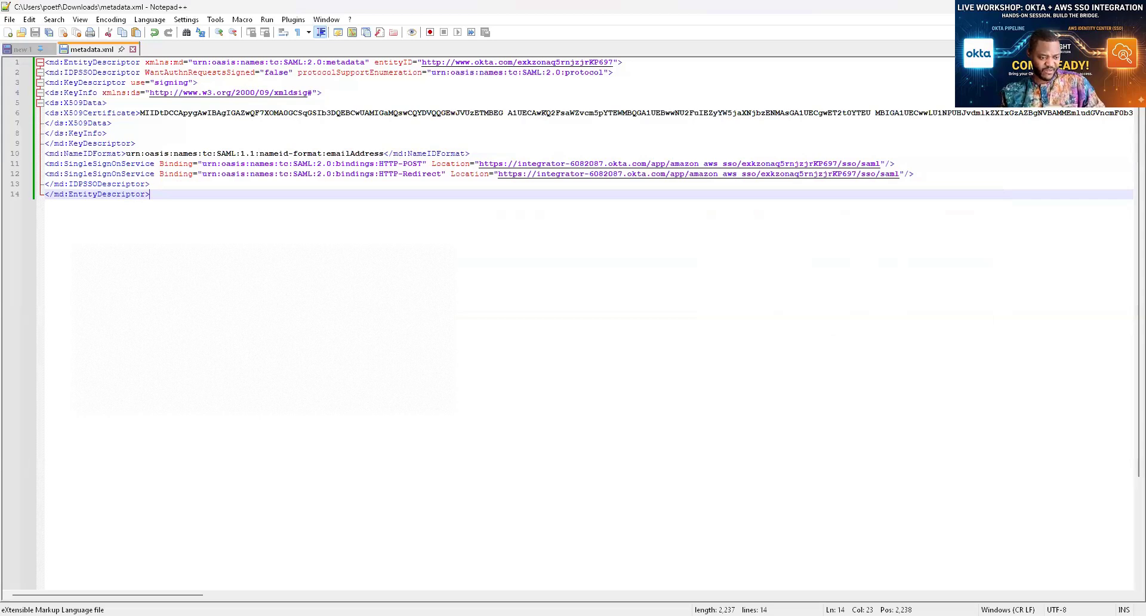
Back in Chrome, reselect the SAML metadata XML text
key(alt+Tab)
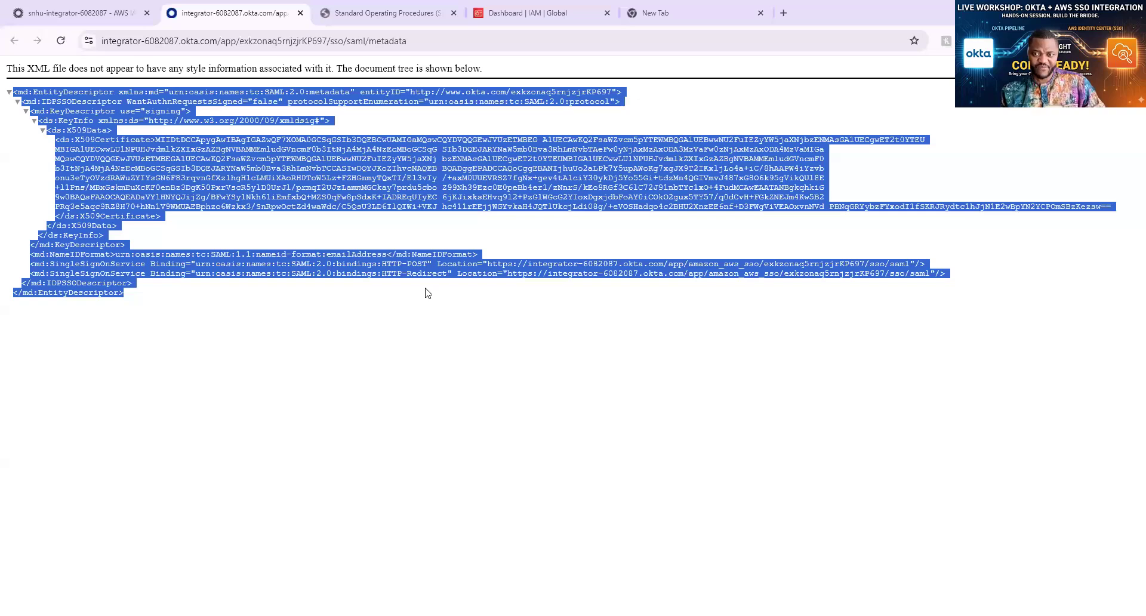
click(222, 352)
drag(25, 69, 7, 91)
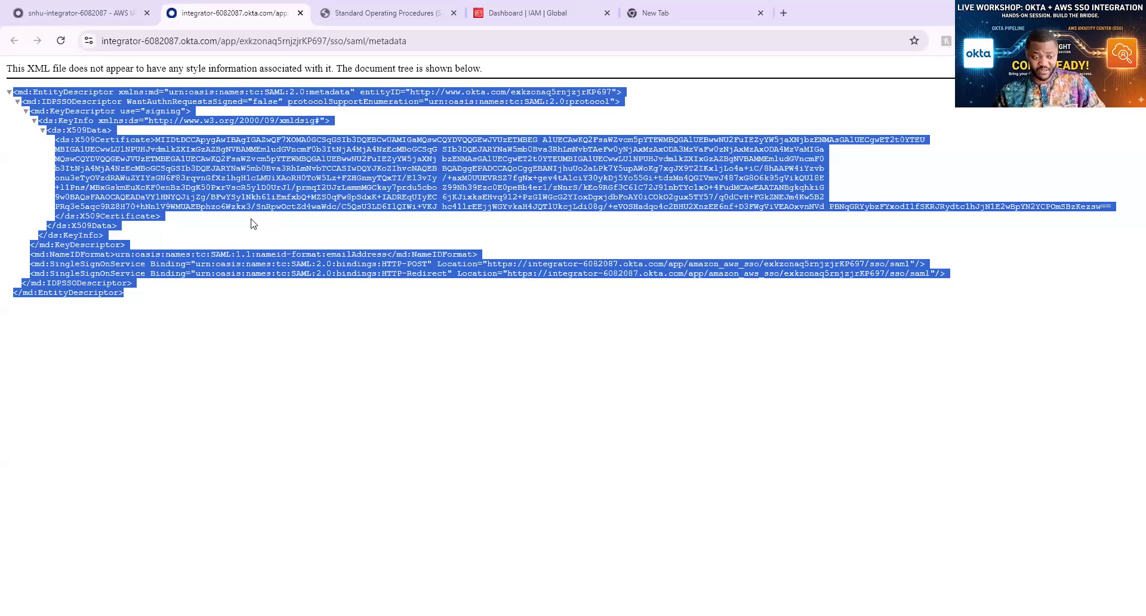
Look over the Okta Admin Console tab, then cycle to the AWS IAM Dashboard tab
click(116, 17)
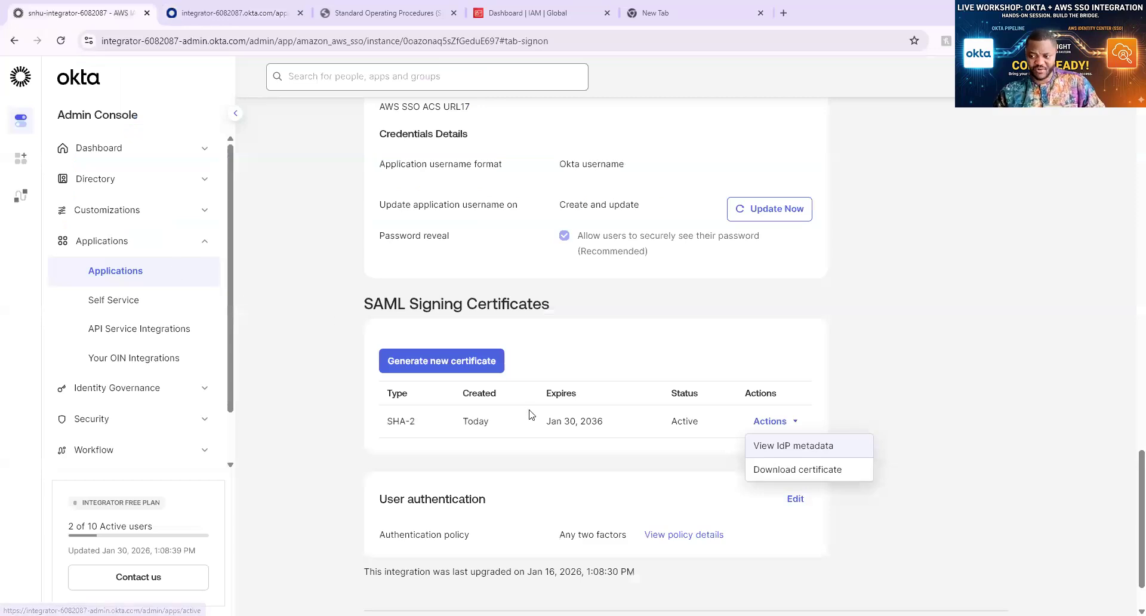
scroll(531, 414, down, 1)
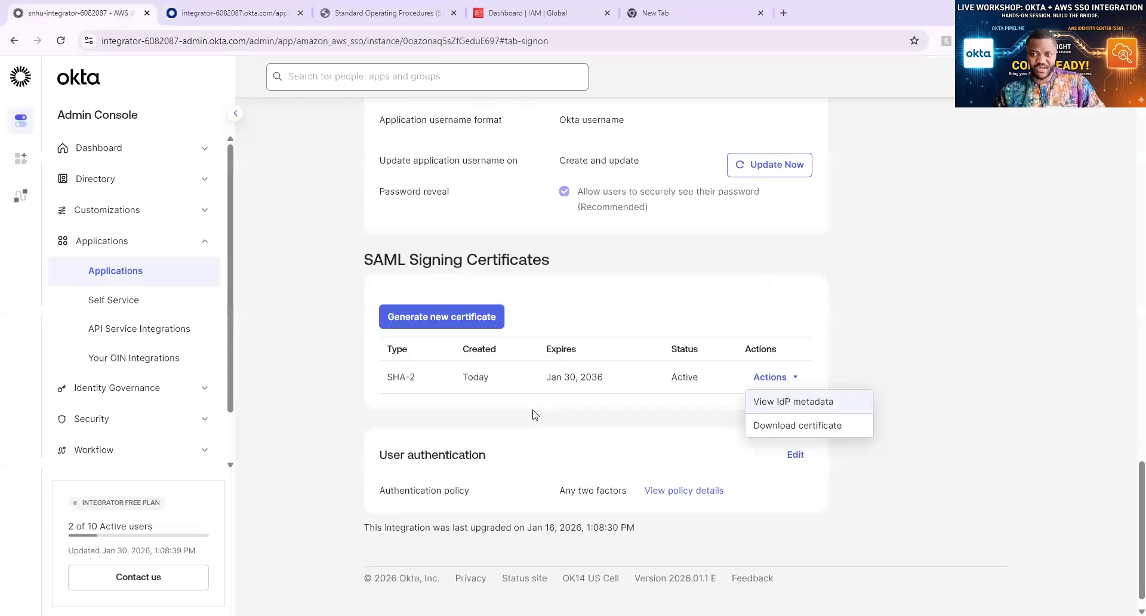
scroll(535, 414, up, 10)
scroll(537, 411, up, 6)
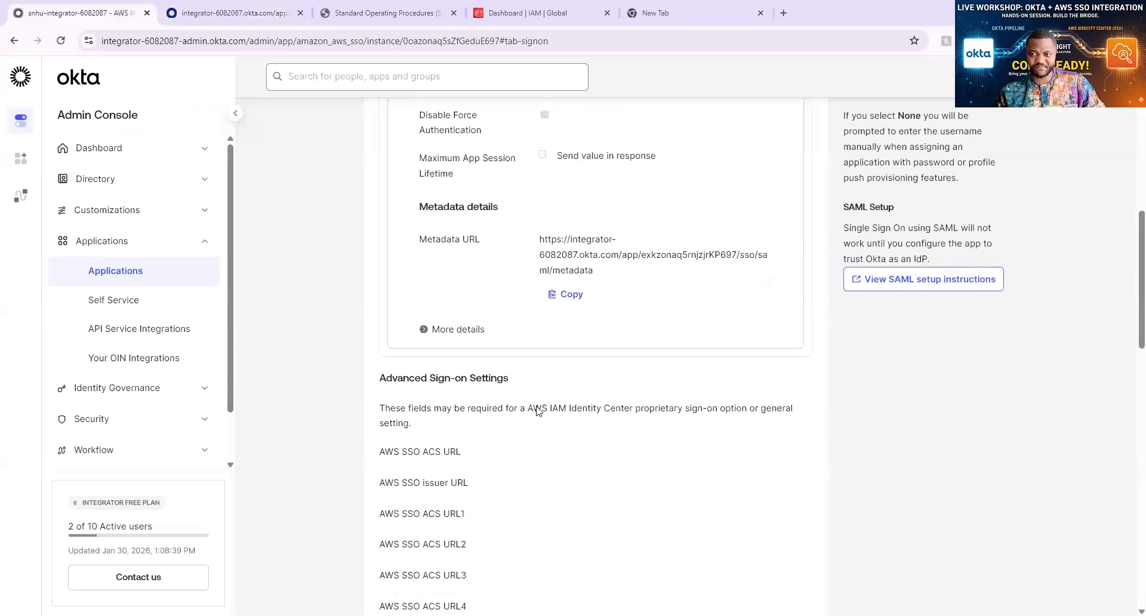
scroll(538, 410, up, 4)
scroll(538, 411, up, 2)
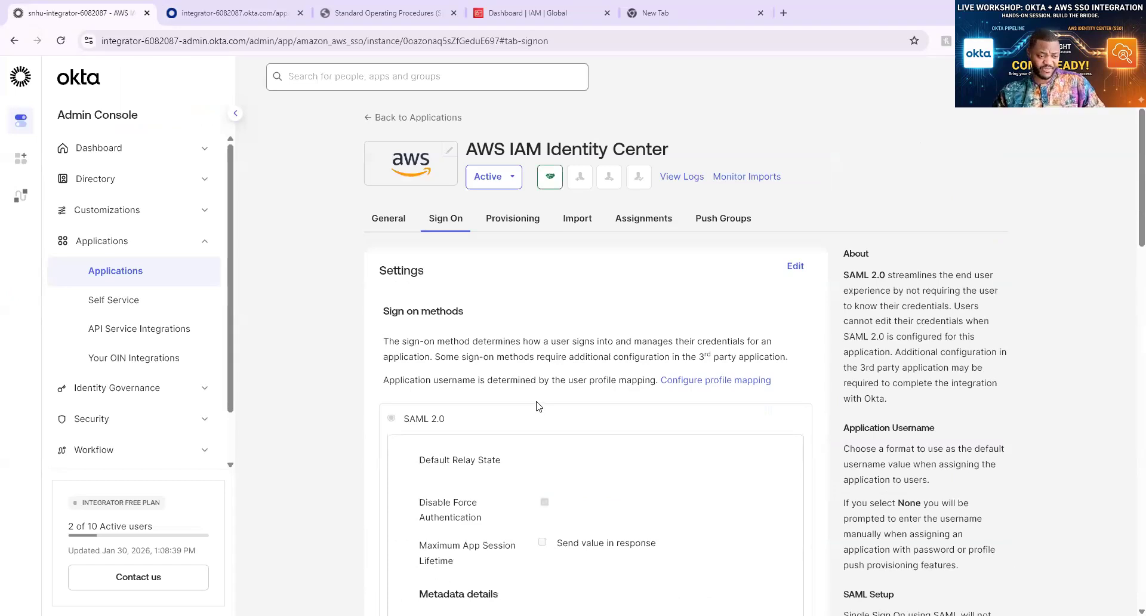
click(232, 9)
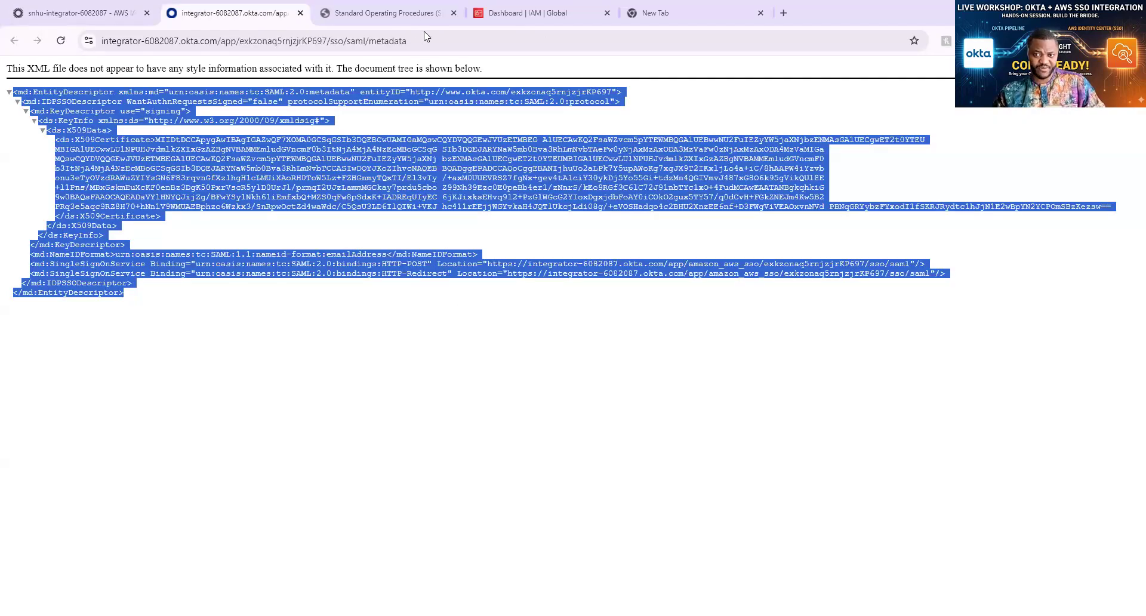
key(ctrl+Tab)
key(ctrl+Tab)
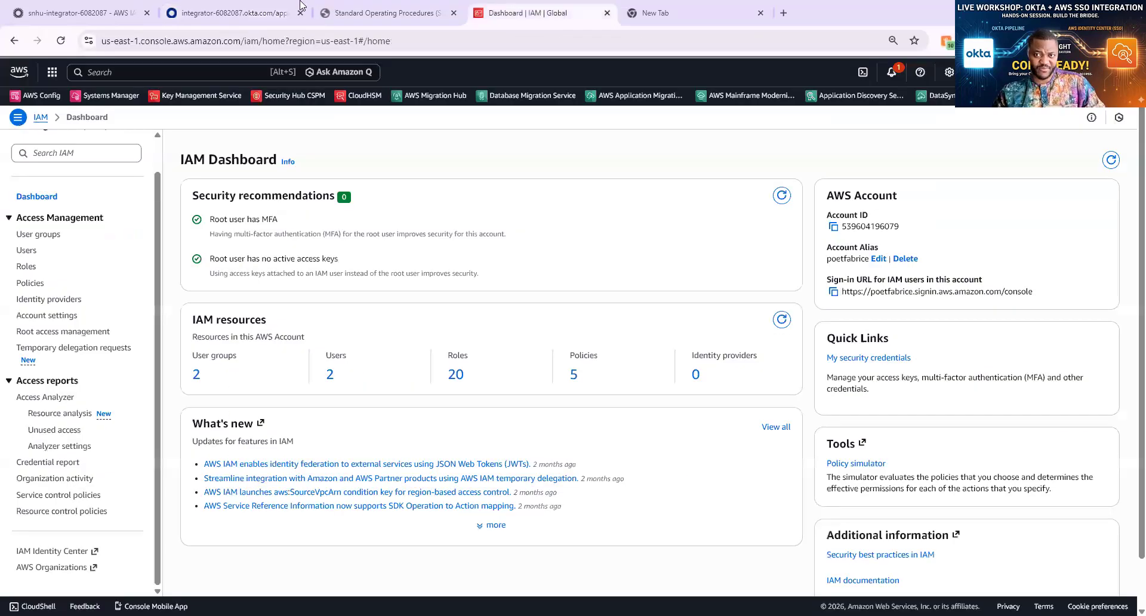
key(ctrl+shift+Page_Up)
key(ctrl+shift+Page_Up)
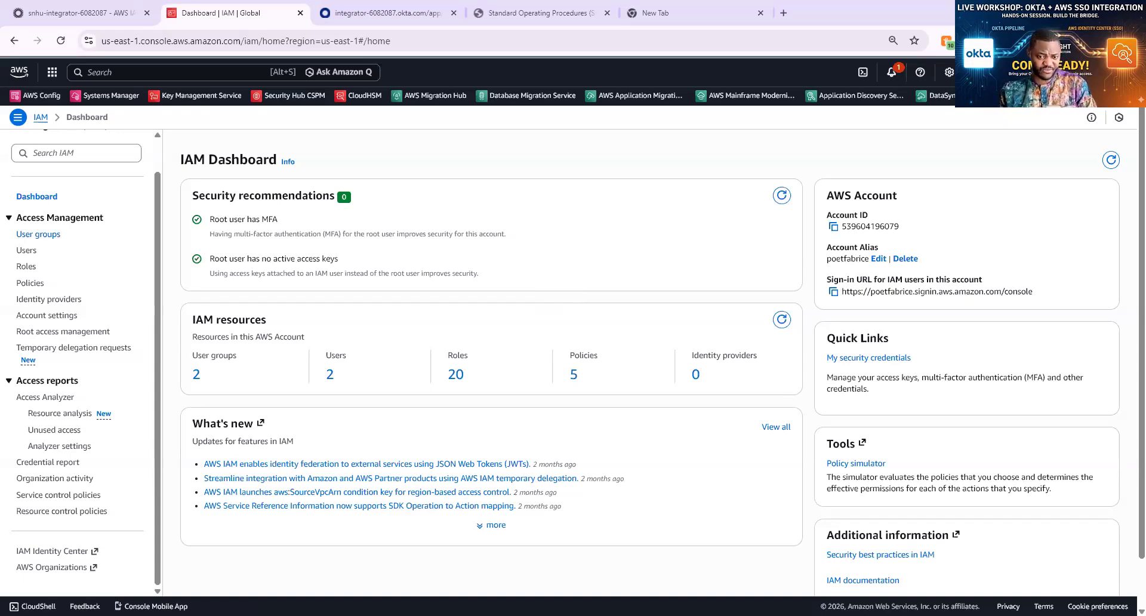
Open IAM Identity Center in a new tab and review its us-east-1 dashboard
click(60, 552)
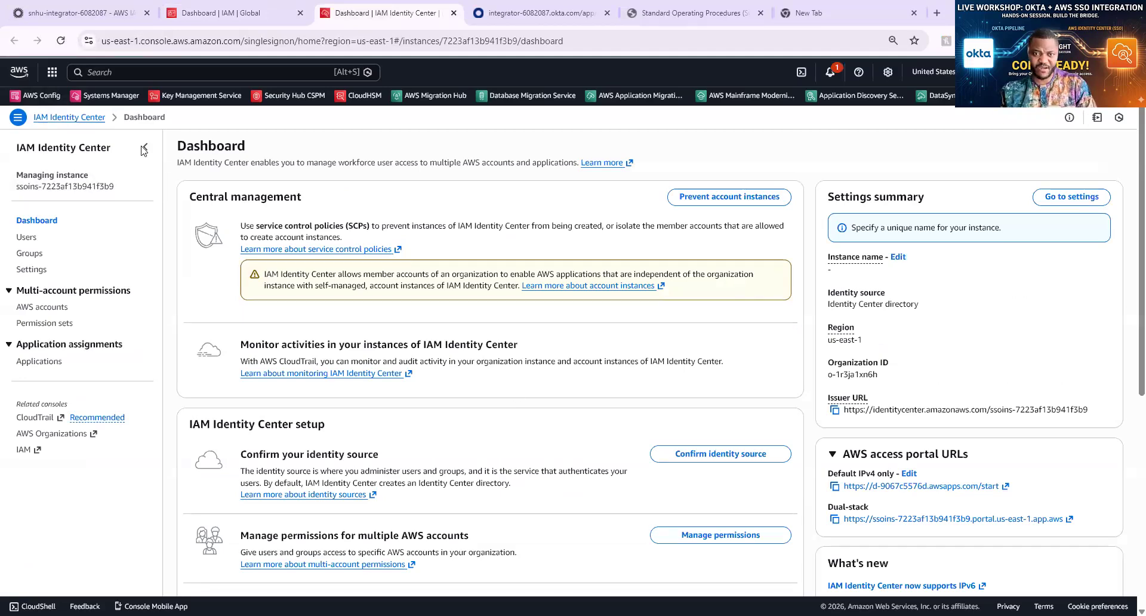
scroll(605, 385, down, 5)
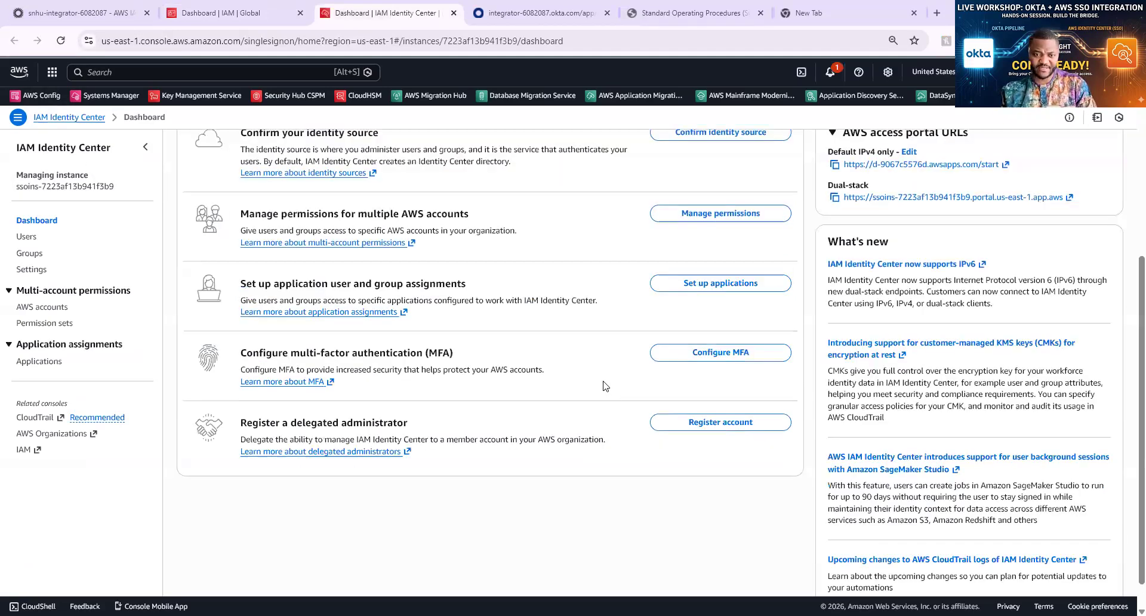
scroll(605, 385, down, 1)
scroll(605, 384, up, 5)
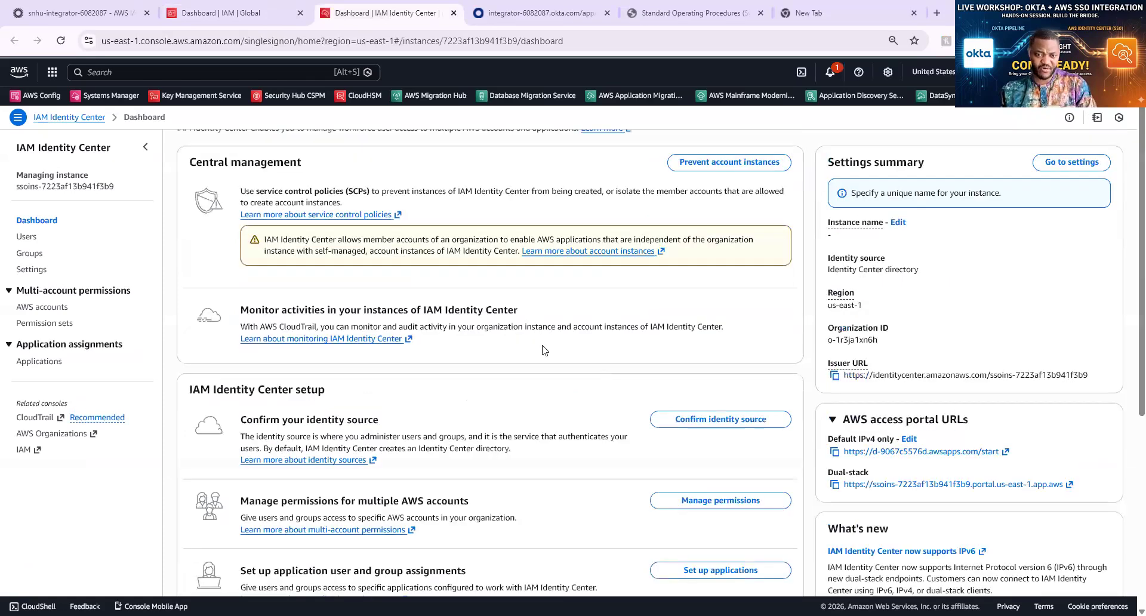
scroll(519, 343, up, 1)
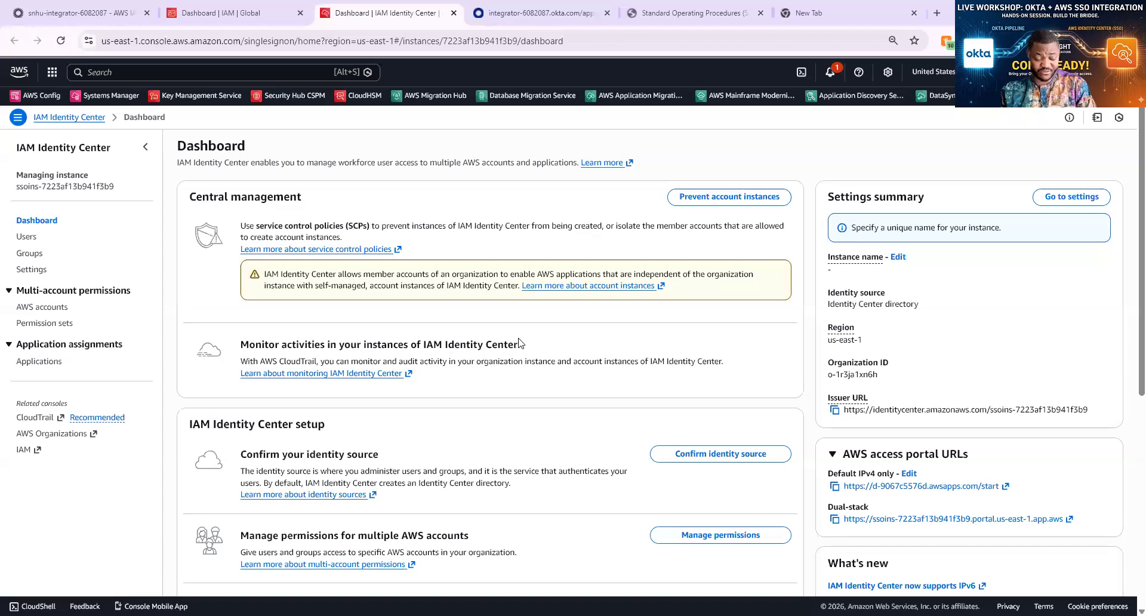
In IAM Identity Center Settings, choose Change identity source from the Identity source Actions menu
click(32, 270)
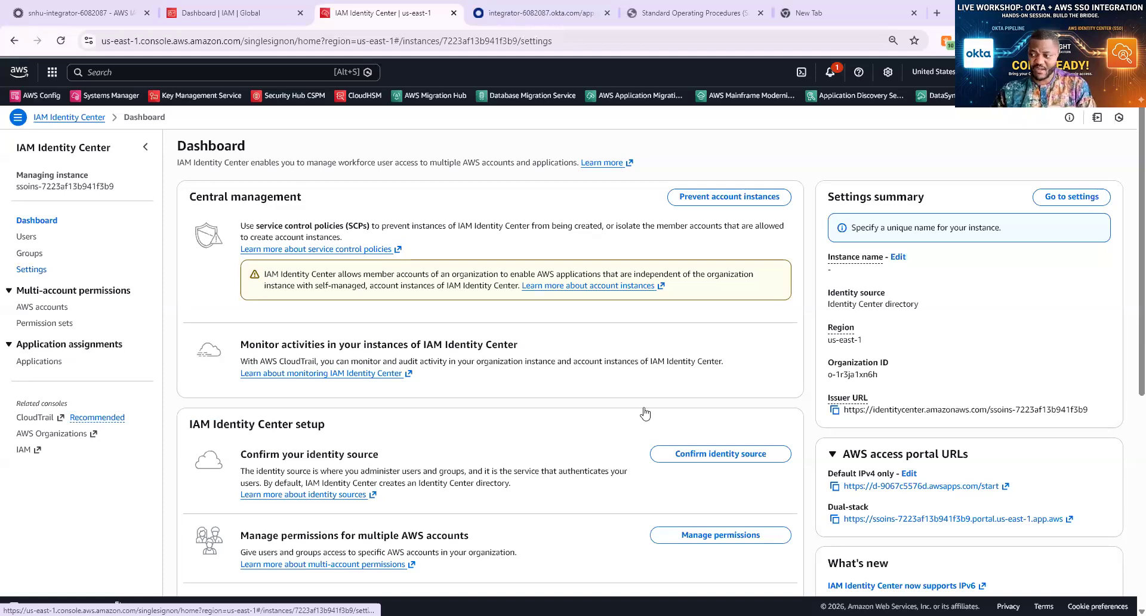
scroll(852, 381, down, 2)
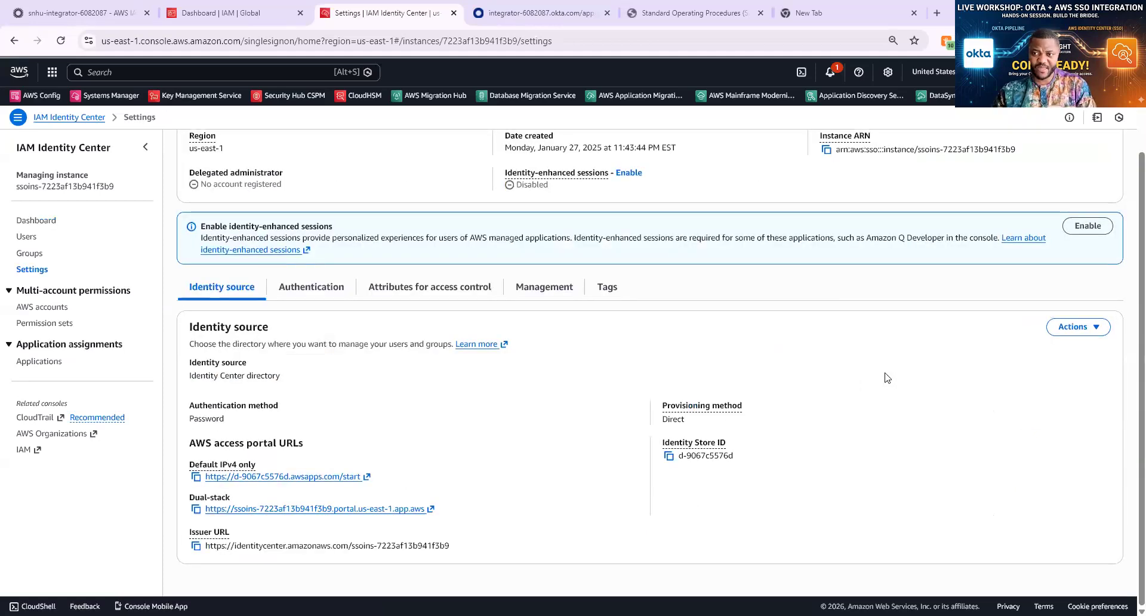
scroll(888, 379, up, 2)
scroll(1113, 357, down, 2)
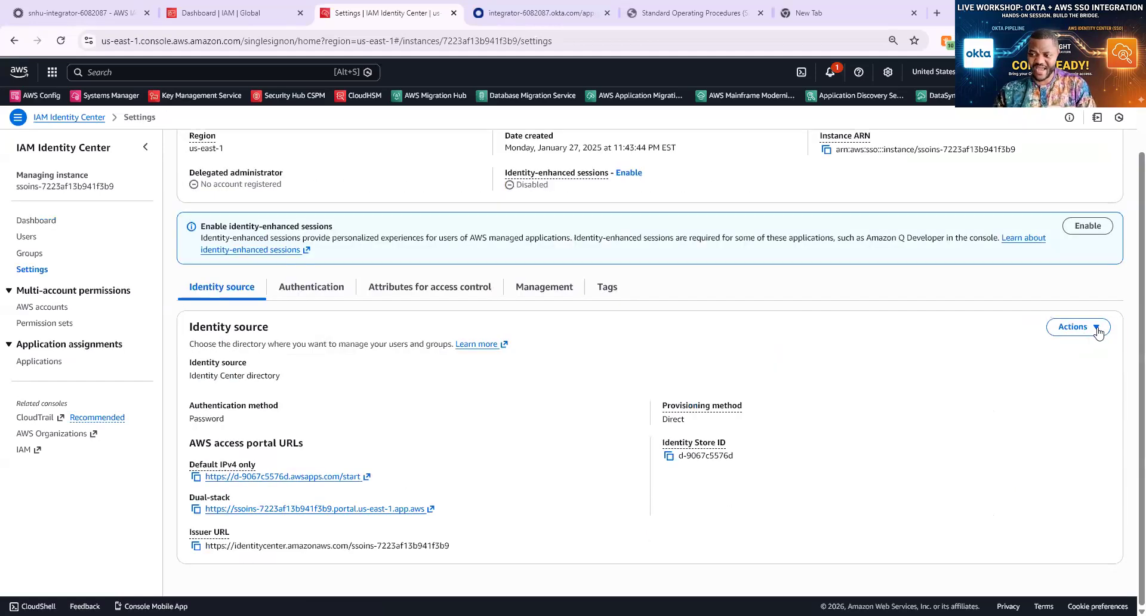
click(1098, 329)
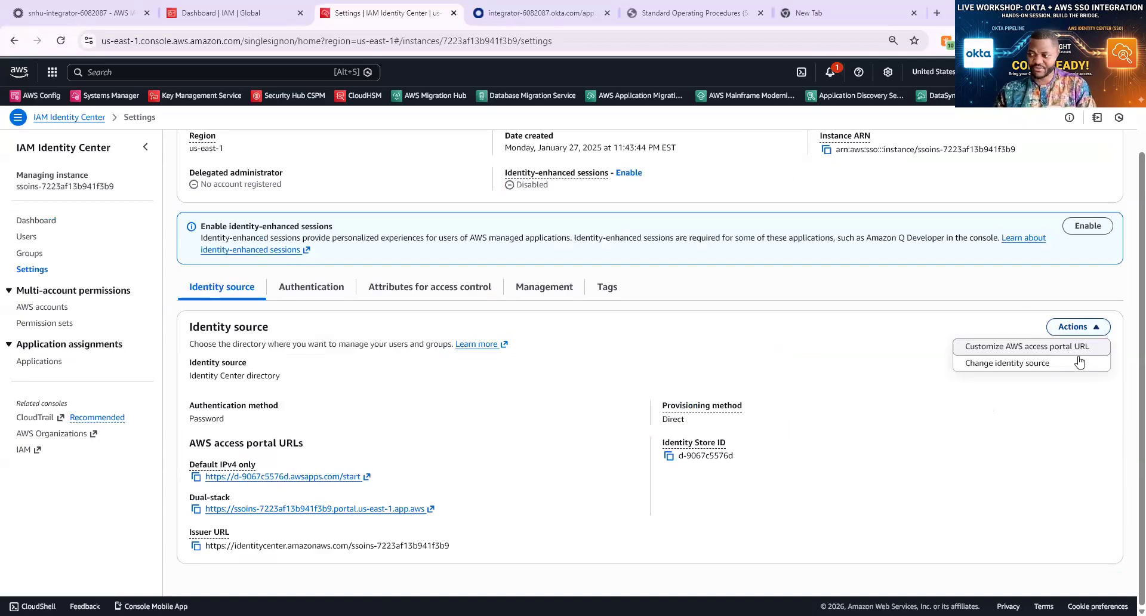
click(1019, 368)
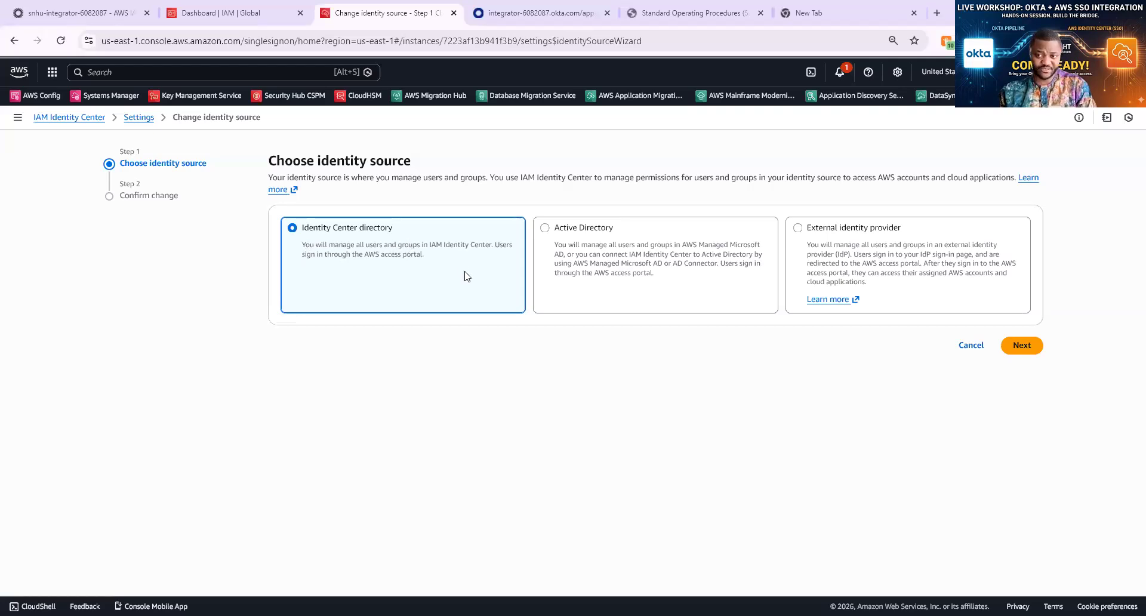
Select the External identity provider card and continue to its configuration step
click(638, 278)
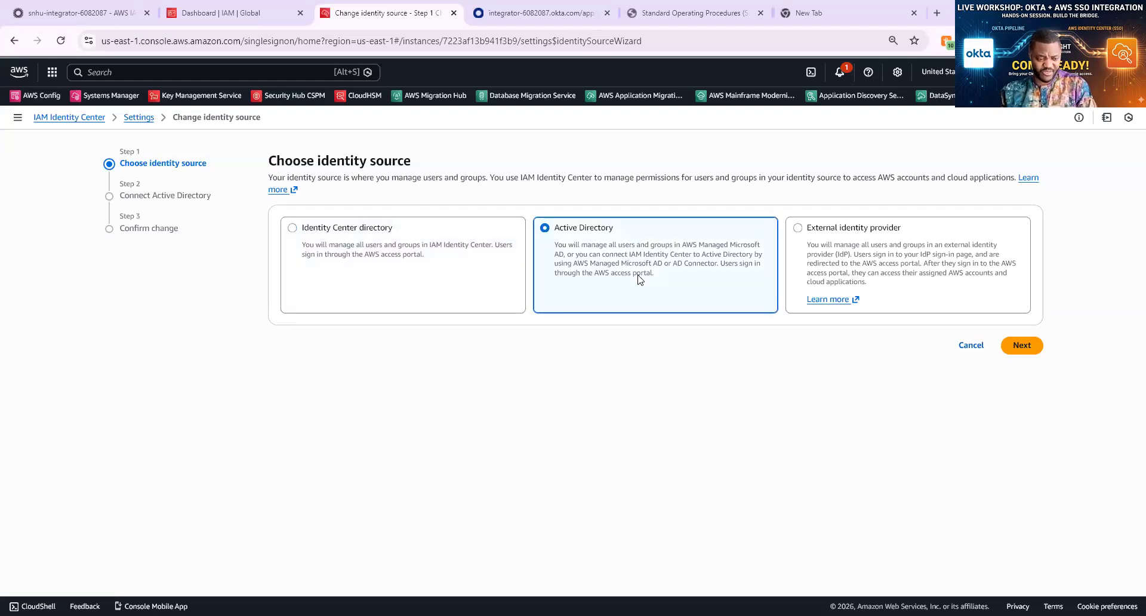
click(839, 261)
key(Return)
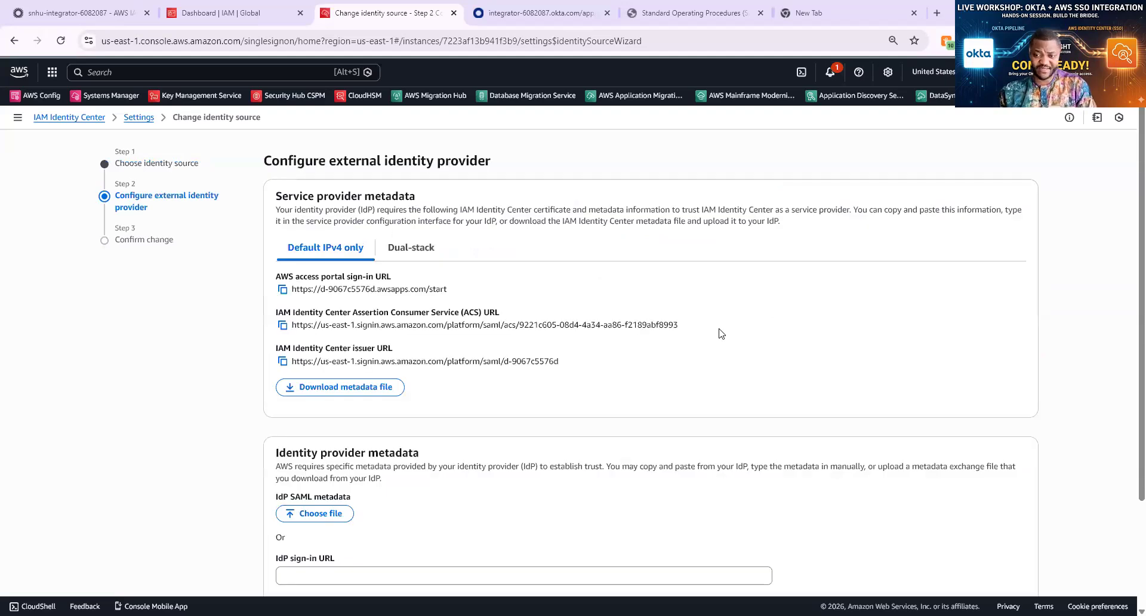
scroll(721, 334, down, 2)
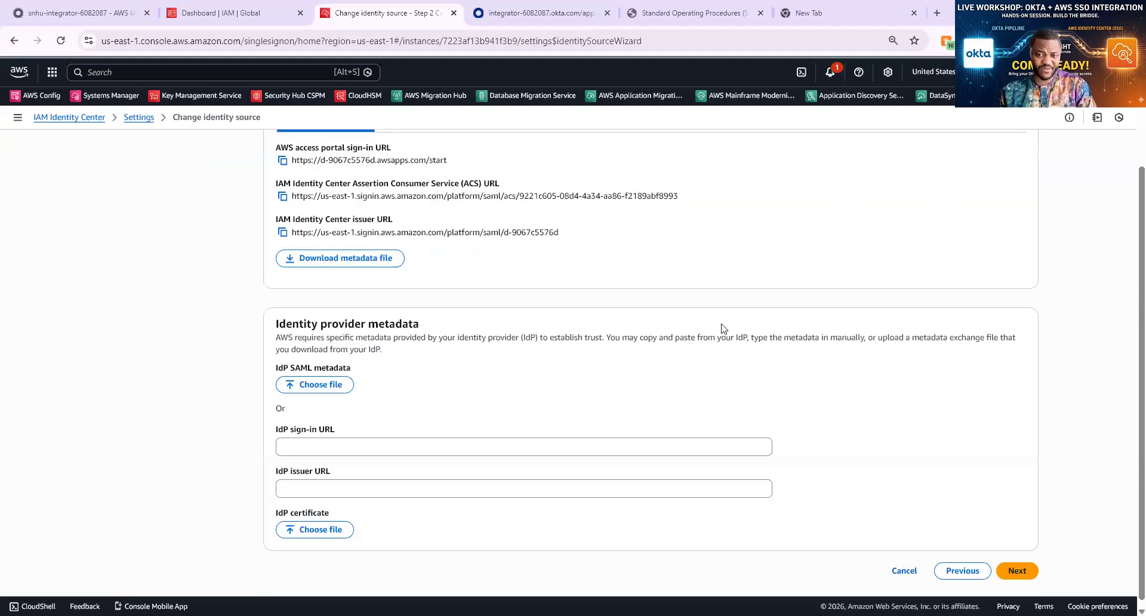
scroll(721, 328, up, 1)
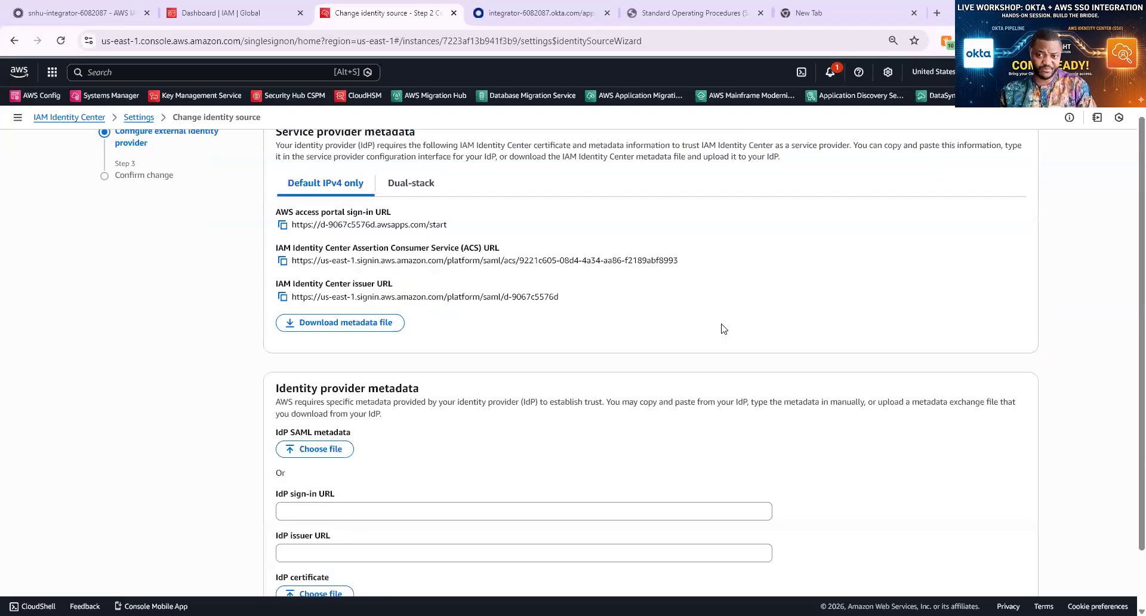
scroll(722, 327, up, 1)
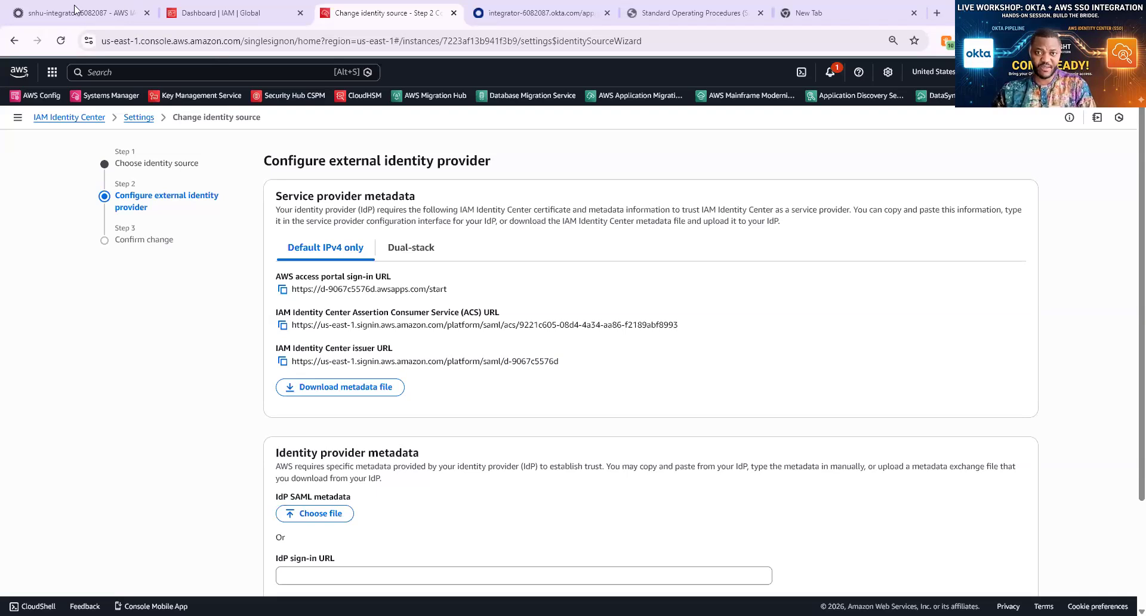
click(255, 13)
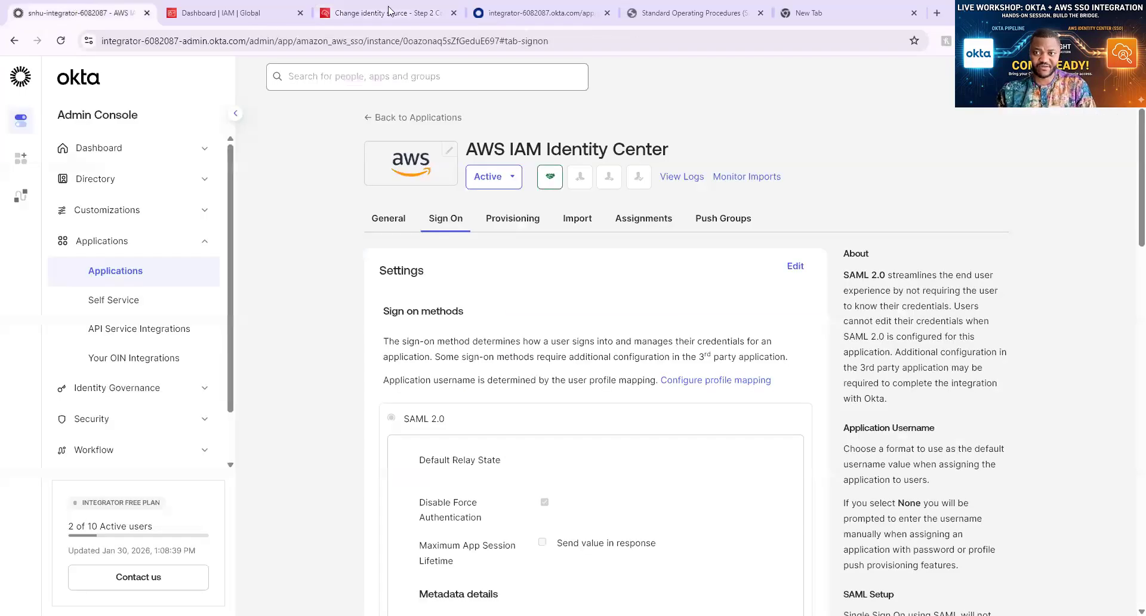
click(398, 13)
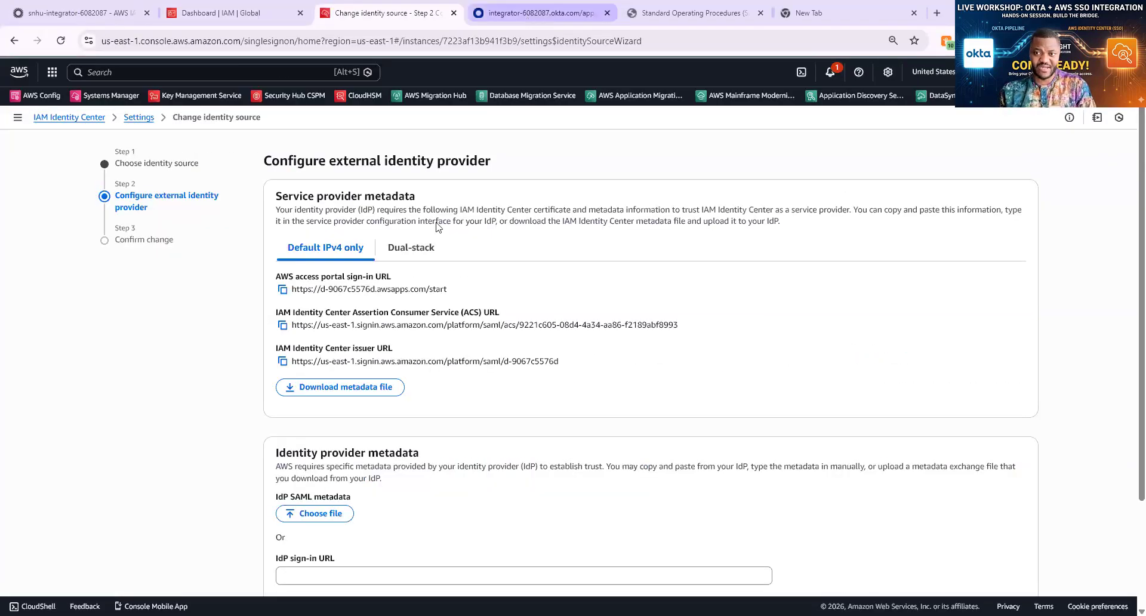
key(ctrl+Tab)
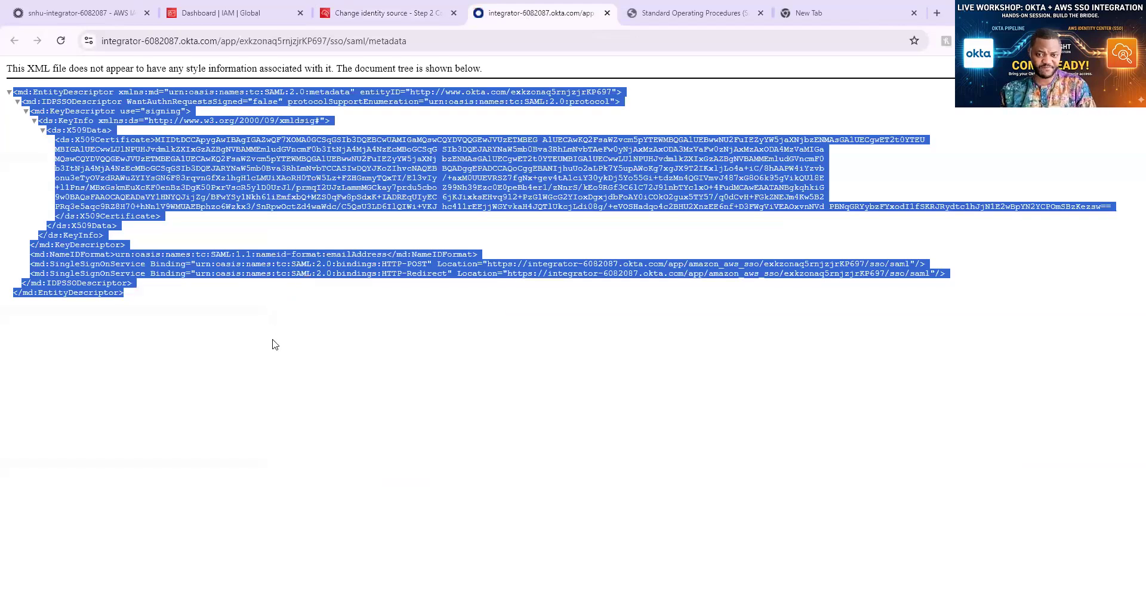
click(278, 202)
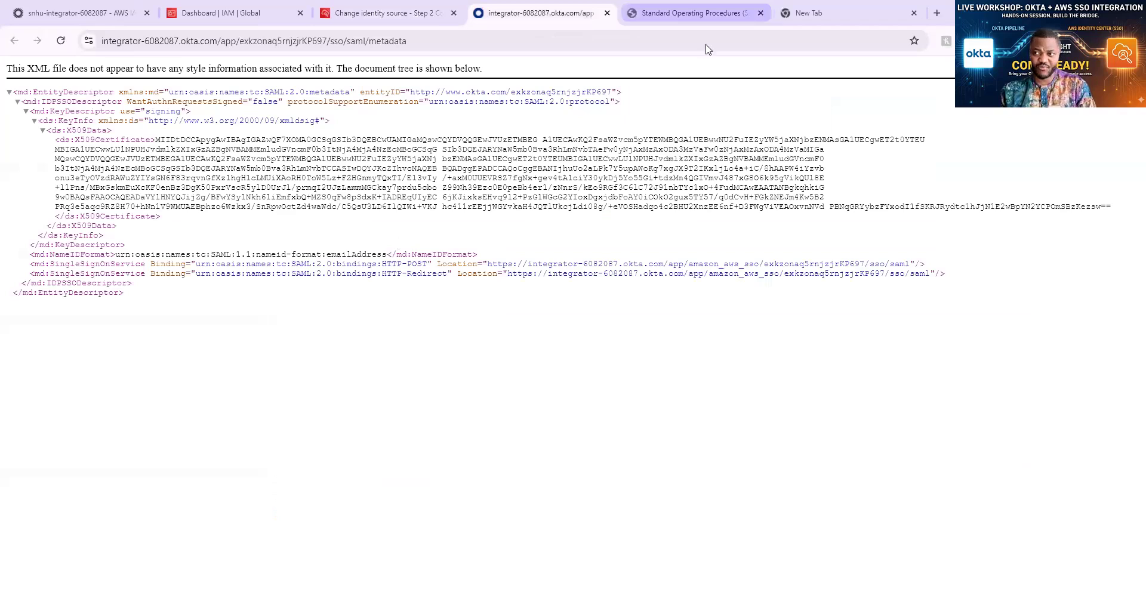
key(ctrl+Tab)
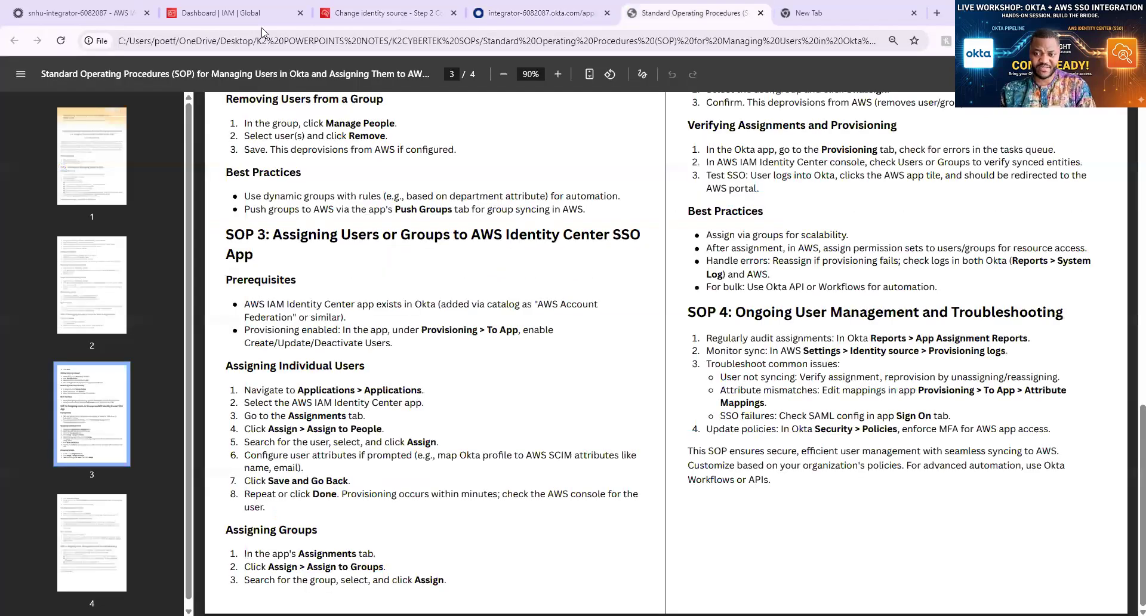
click(387, 13)
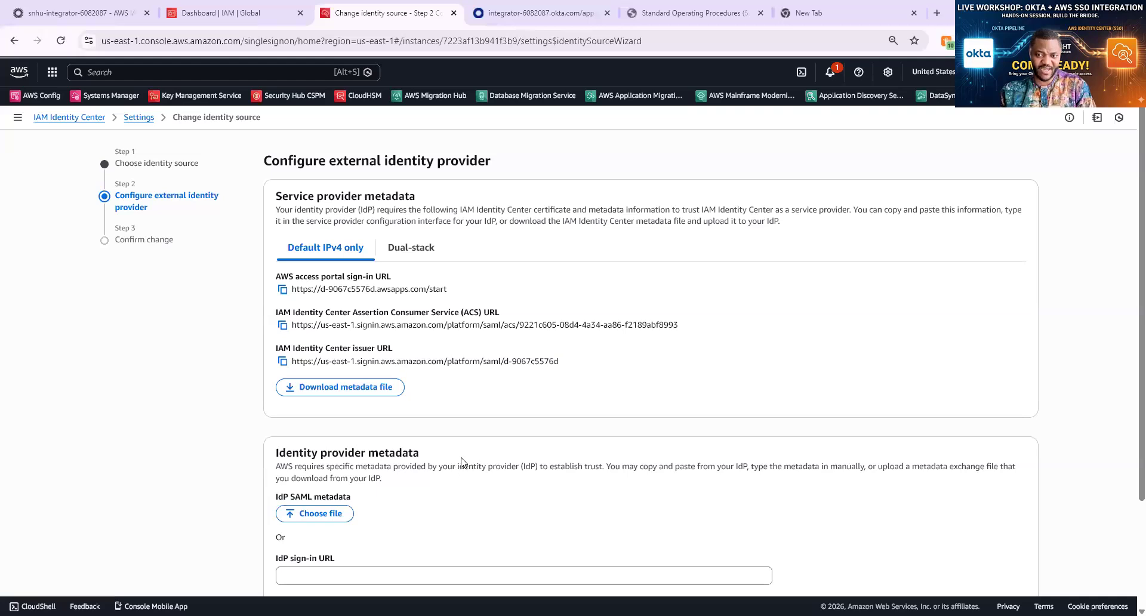
Upload metadata.xml from Downloads as the IdP SAML metadata
scroll(462, 459, down, 2)
scroll(442, 429, up, 1)
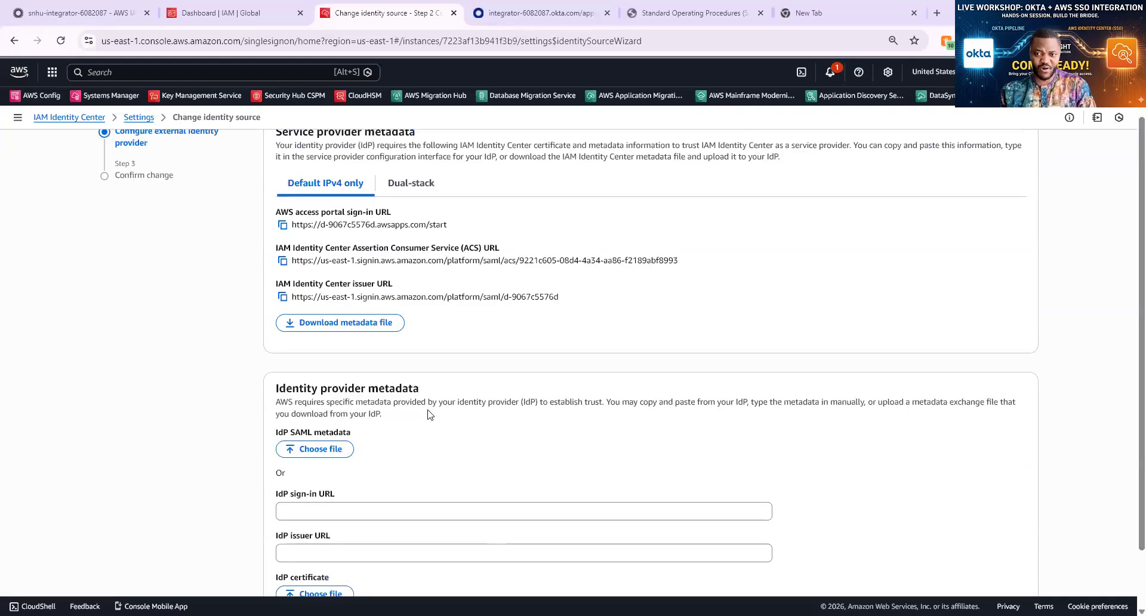
scroll(429, 414, up, 1)
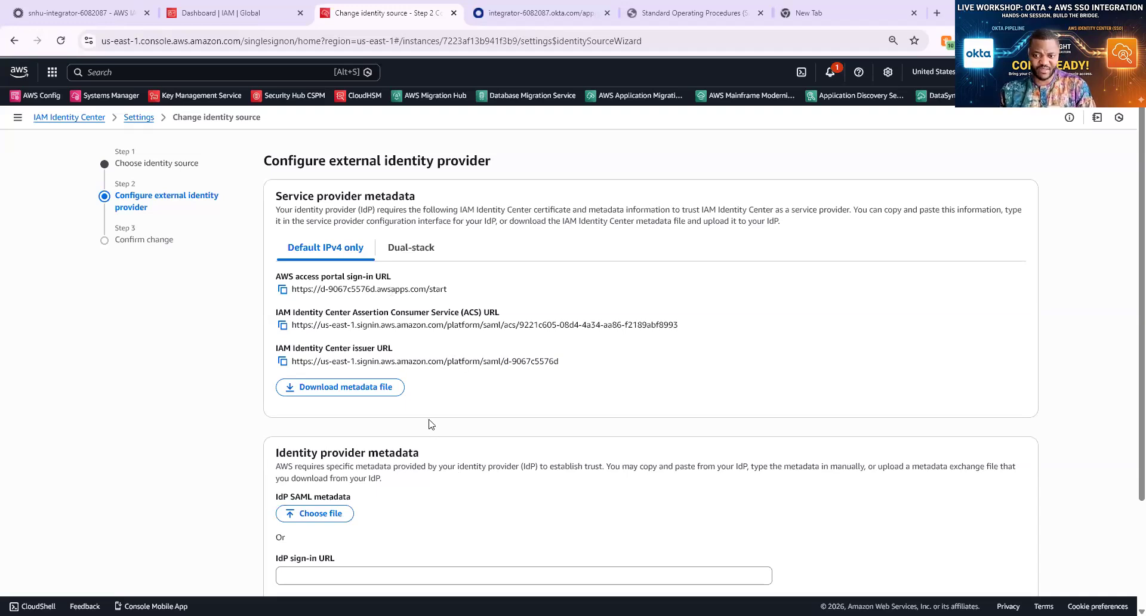
scroll(427, 422, down, 1)
scroll(316, 400, down, 1)
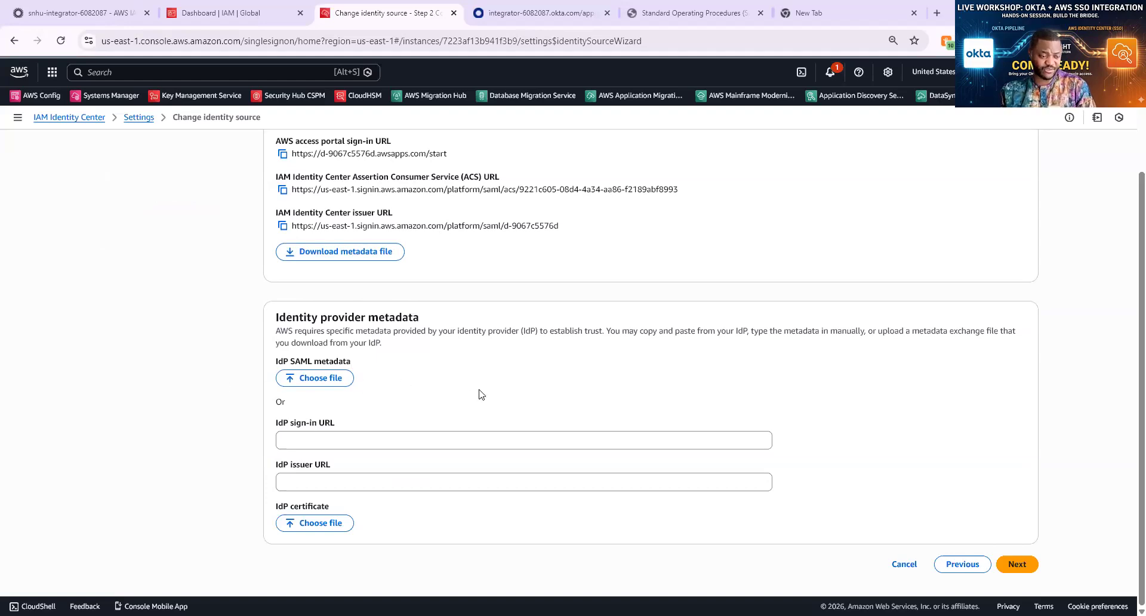
click(326, 382)
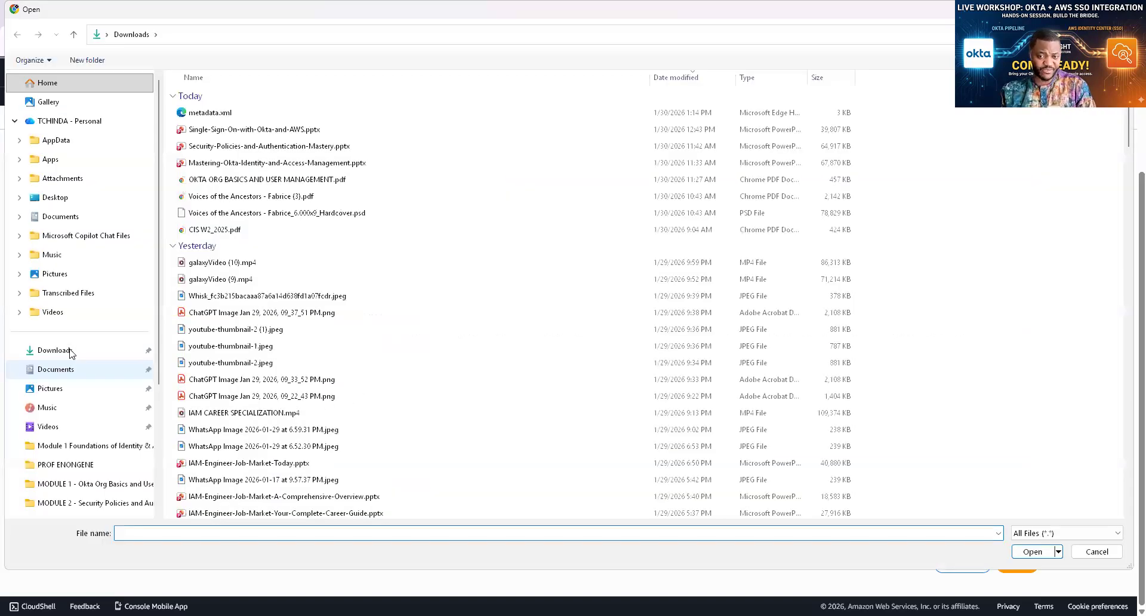
click(70, 352)
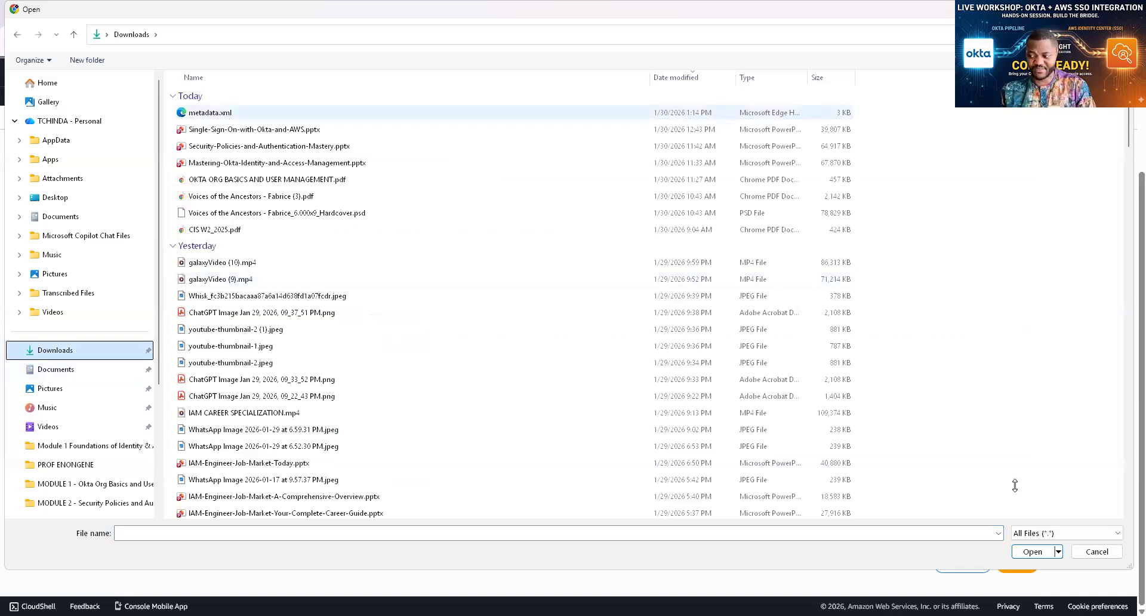
click(210, 112)
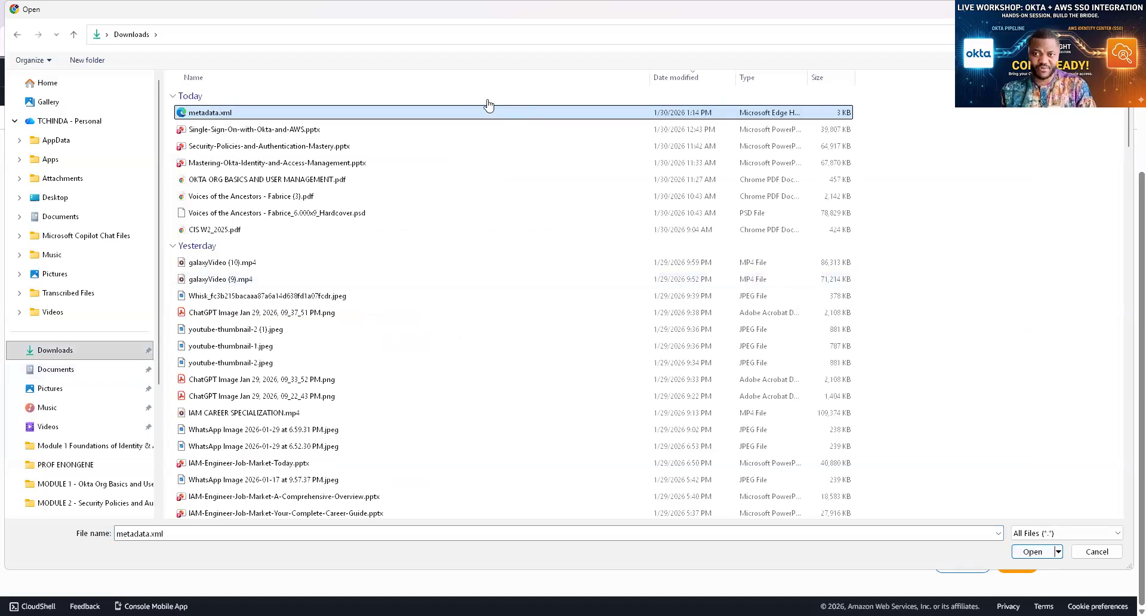
double_click(486, 111)
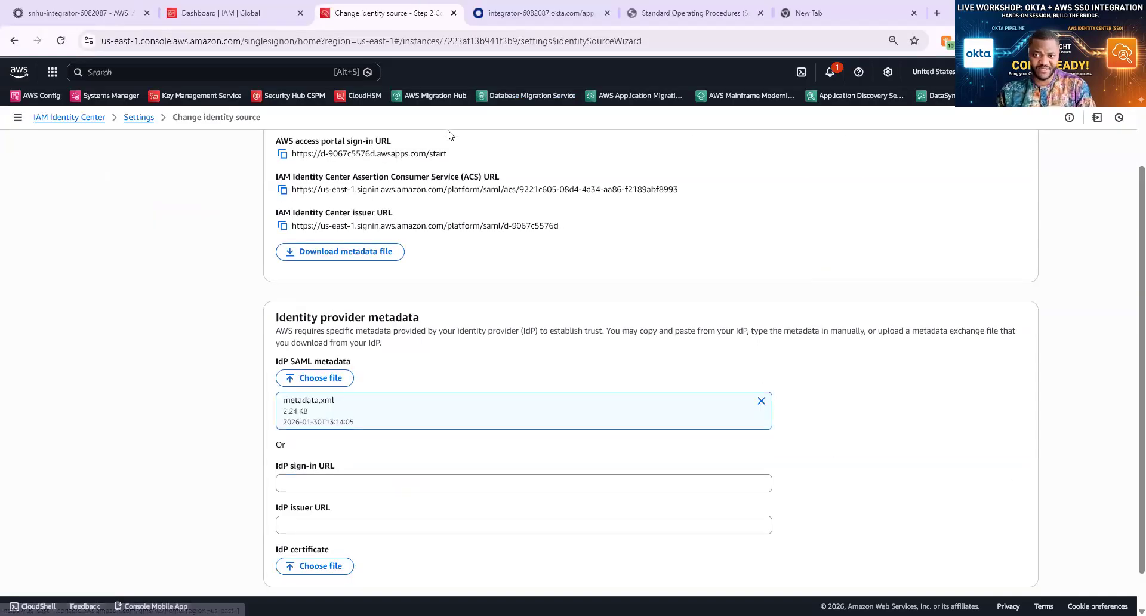
Duplicate the identity source configuration tab
right_click(406, 12)
click(450, 126)
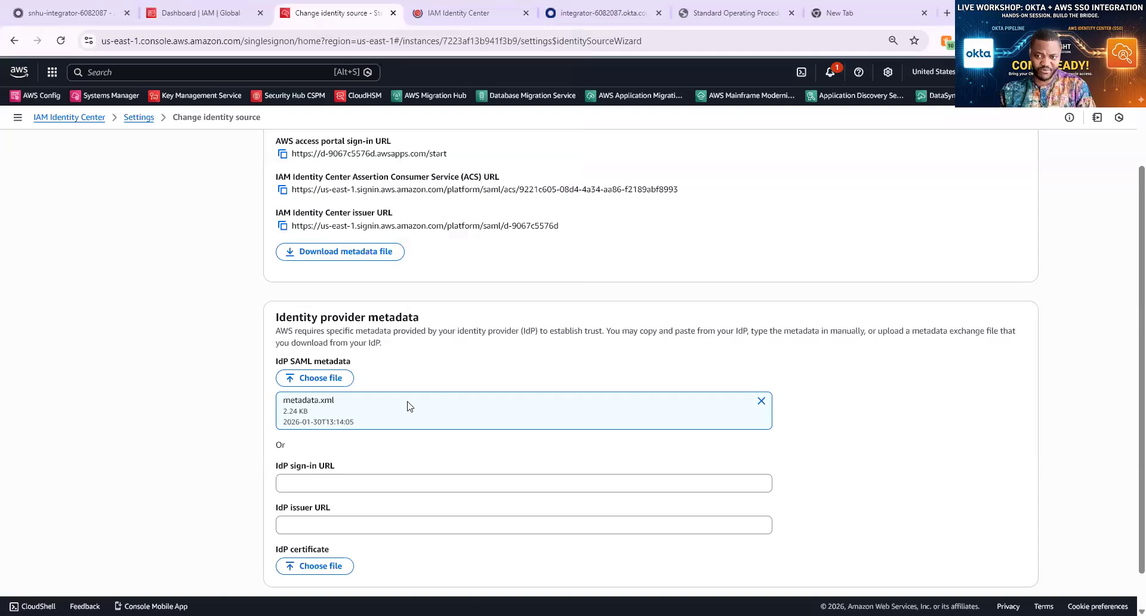
scroll(620, 405, down, 1)
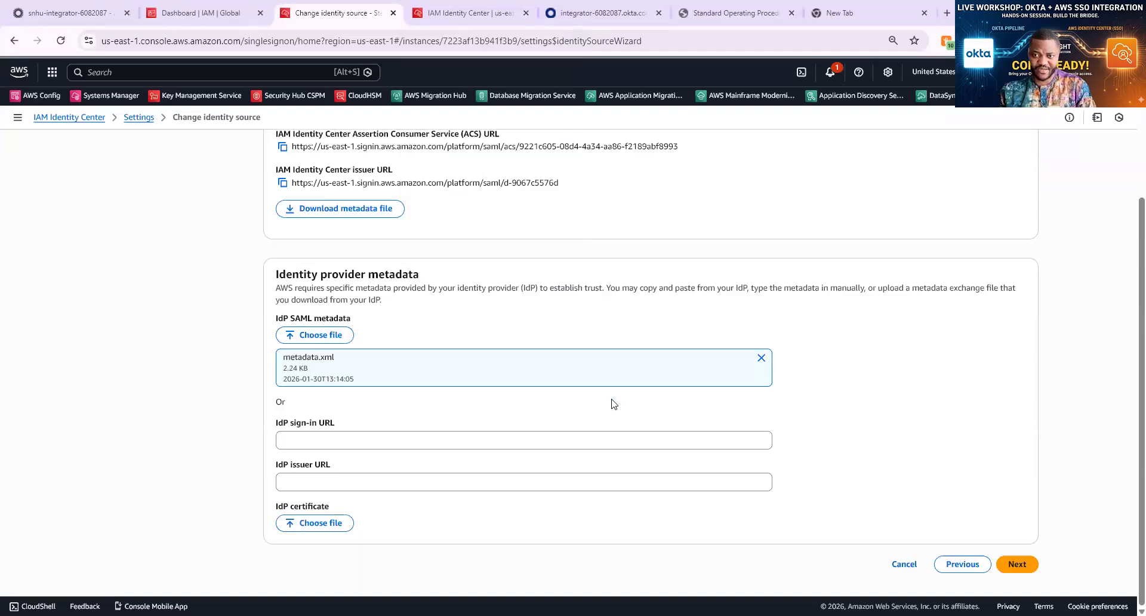
scroll(613, 404, up, 3)
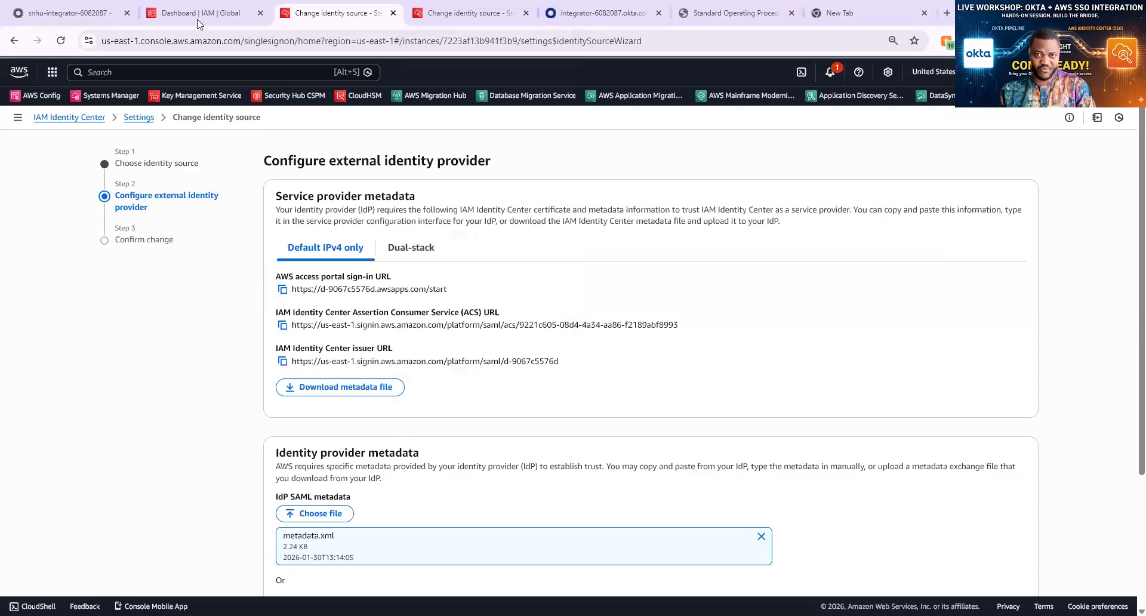
Open the Okta app's sign-on settings for editing and look through the form
click(66, 12)
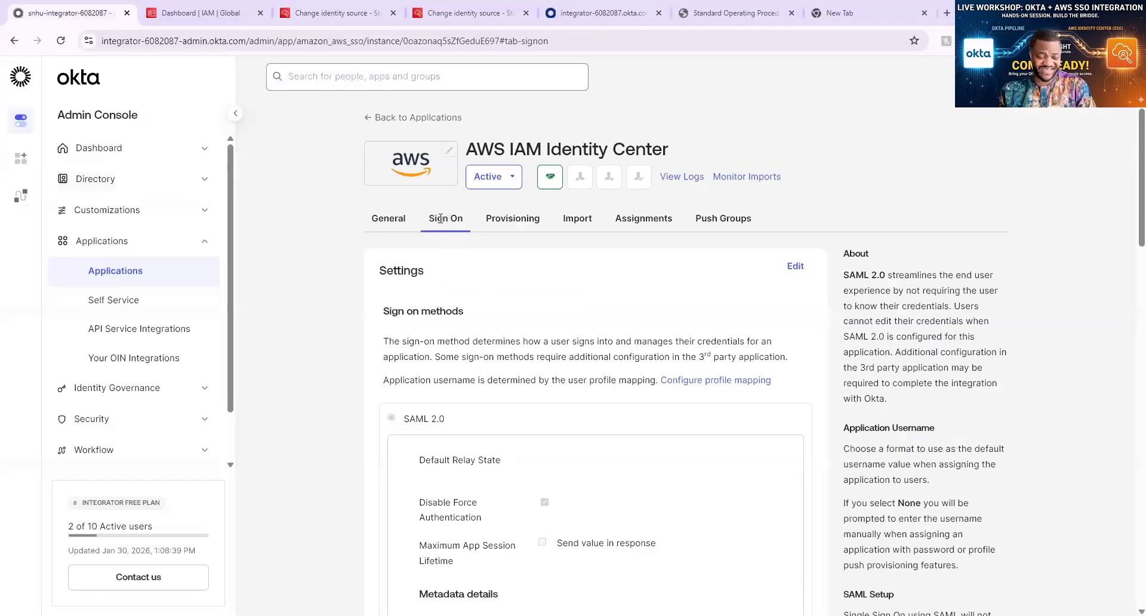
click(795, 267)
scroll(755, 288, down, 5)
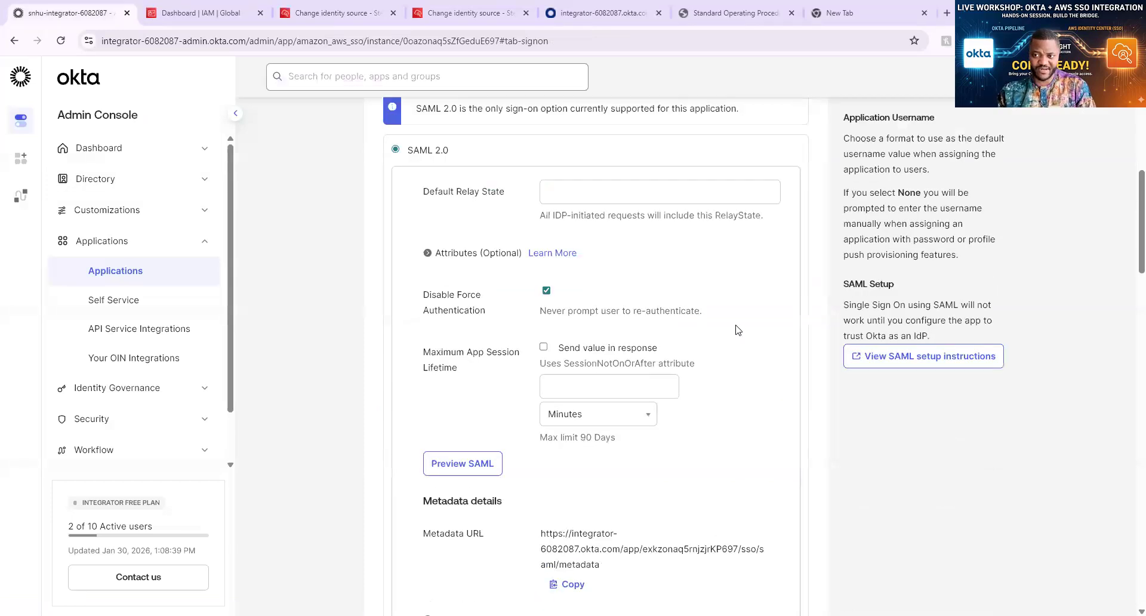
scroll(728, 281, down, 1)
scroll(717, 235, up, 5)
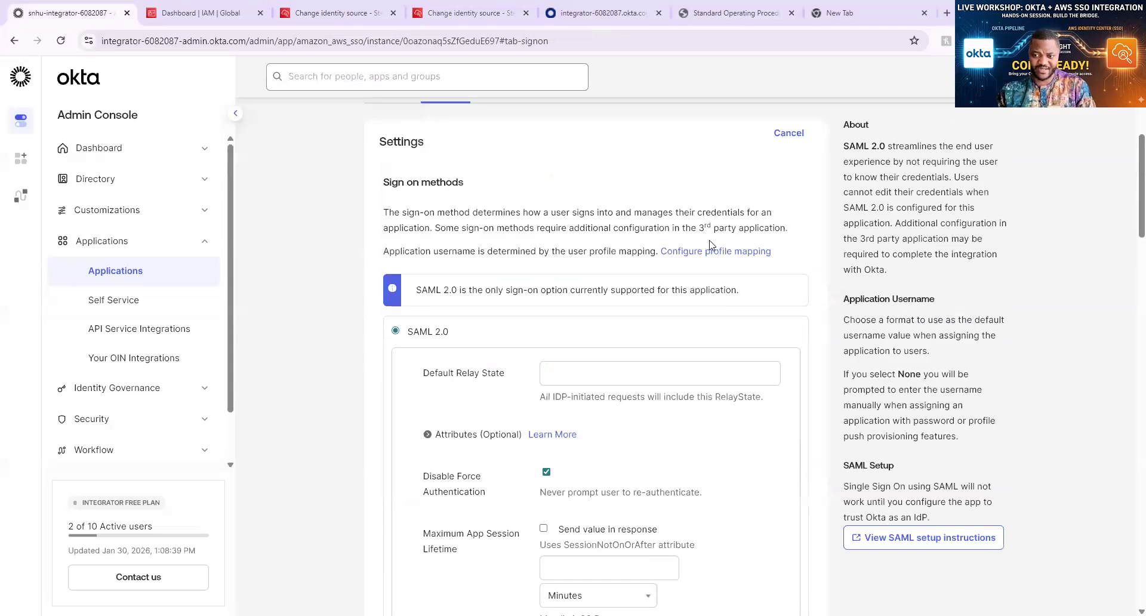
scroll(712, 245, down, 6)
scroll(709, 246, down, 6)
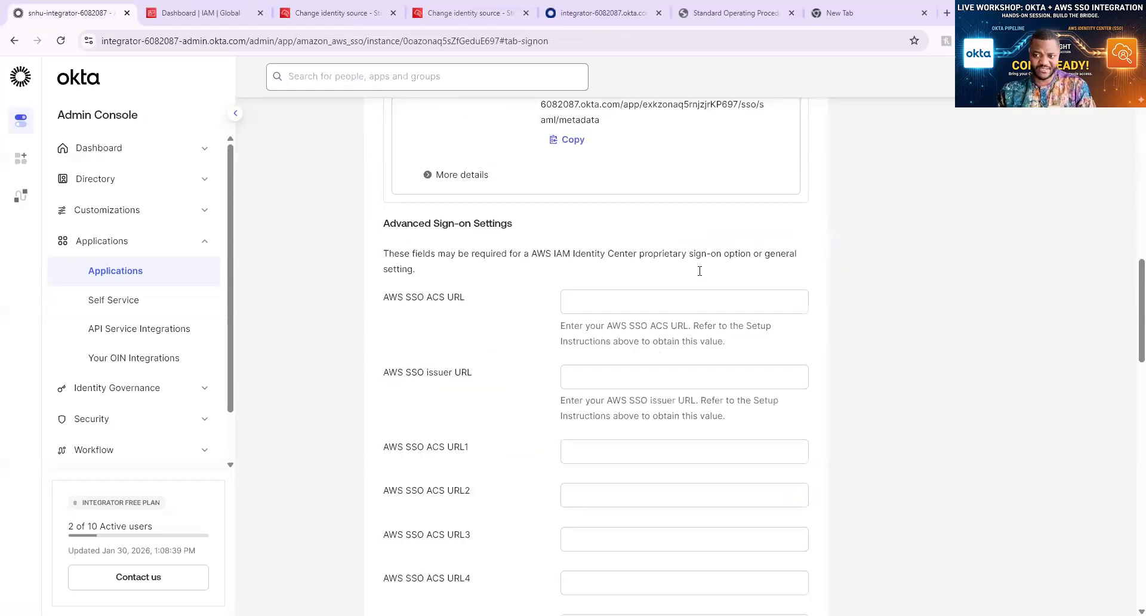
scroll(703, 287, down, 1)
scroll(709, 305, down, 5)
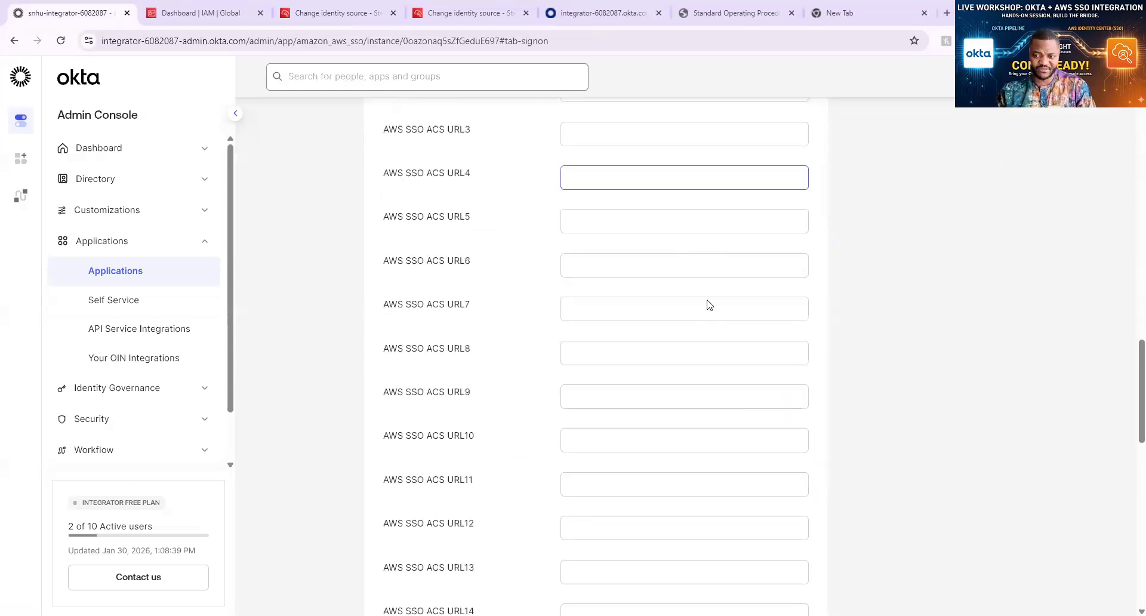
scroll(709, 304, down, 6)
scroll(709, 303, down, 5)
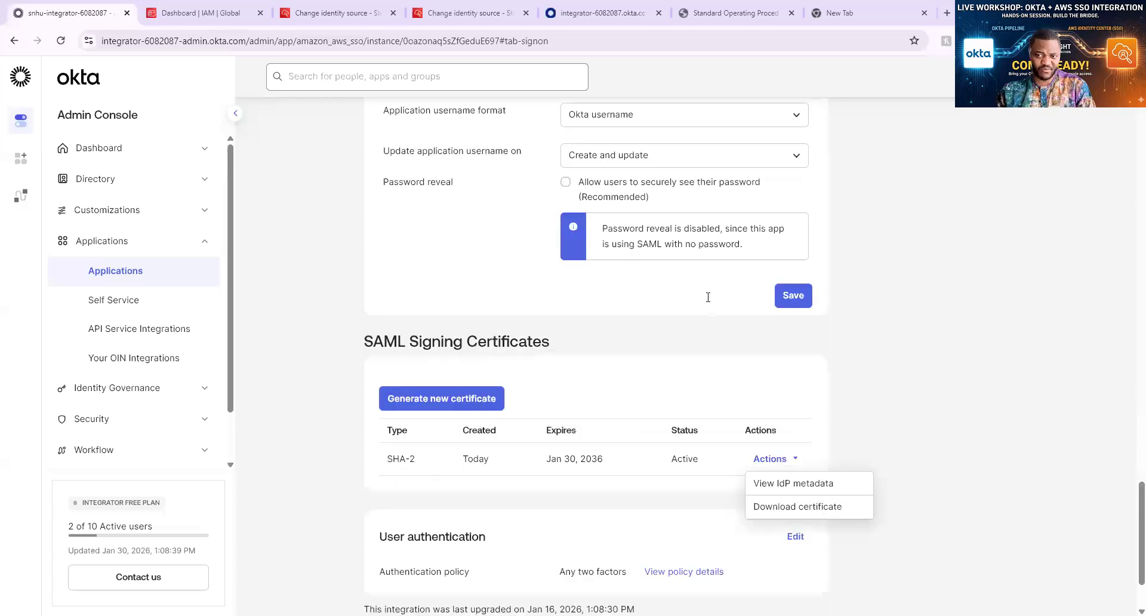
scroll(708, 296, up, 10)
scroll(708, 296, up, 8)
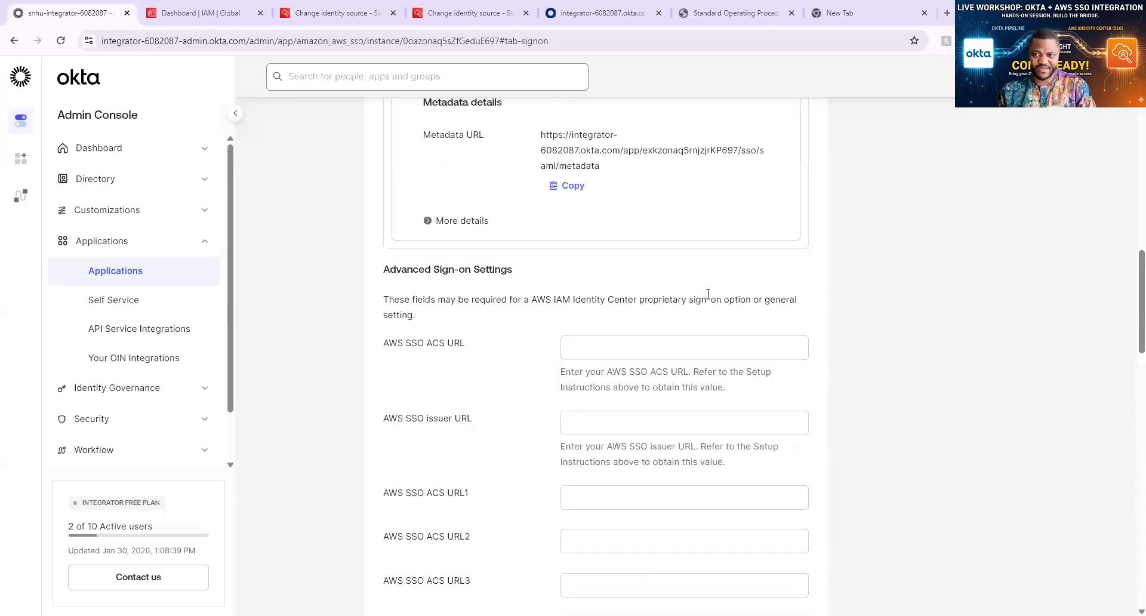
scroll(708, 294, up, 1)
scroll(709, 298, up, 4)
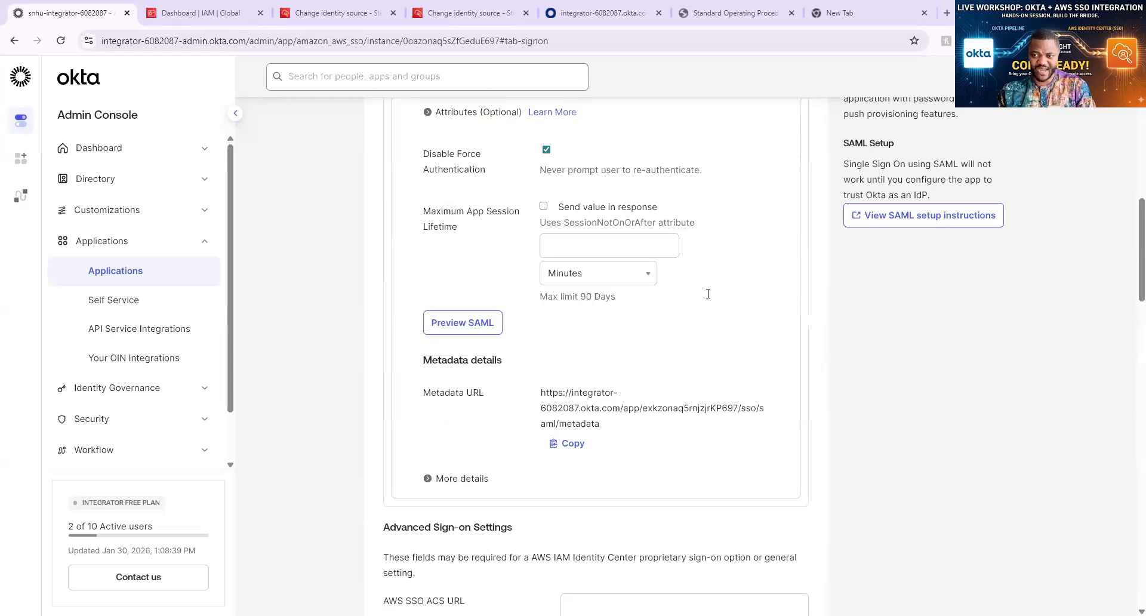
scroll(708, 294, down, 6)
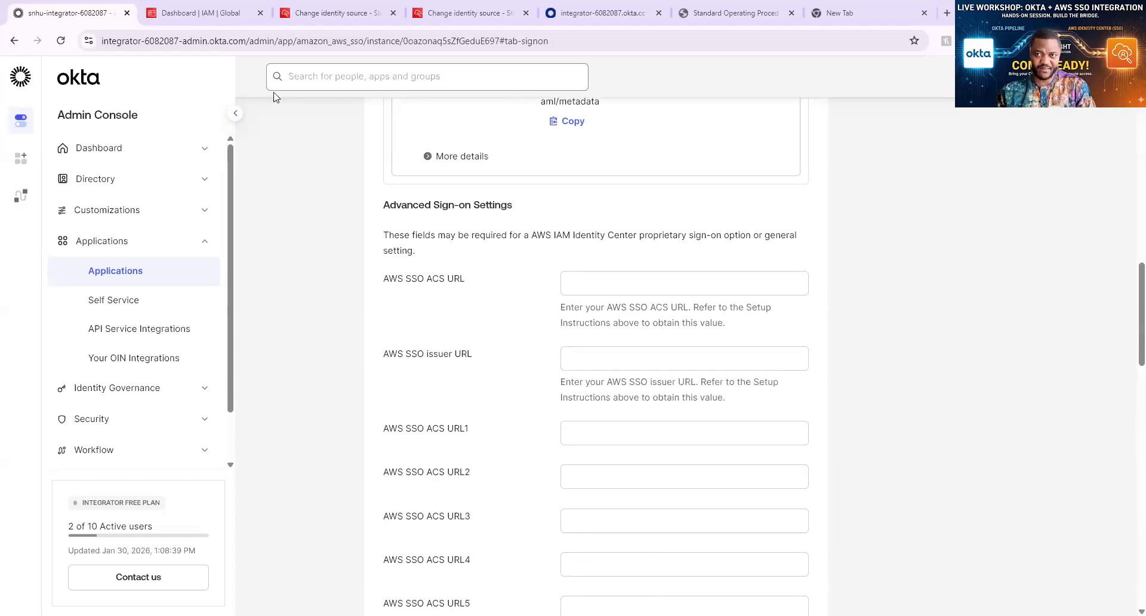
Return to the AWS Configure external identity provider page showing the ACS and issuer URLs
click(242, 18)
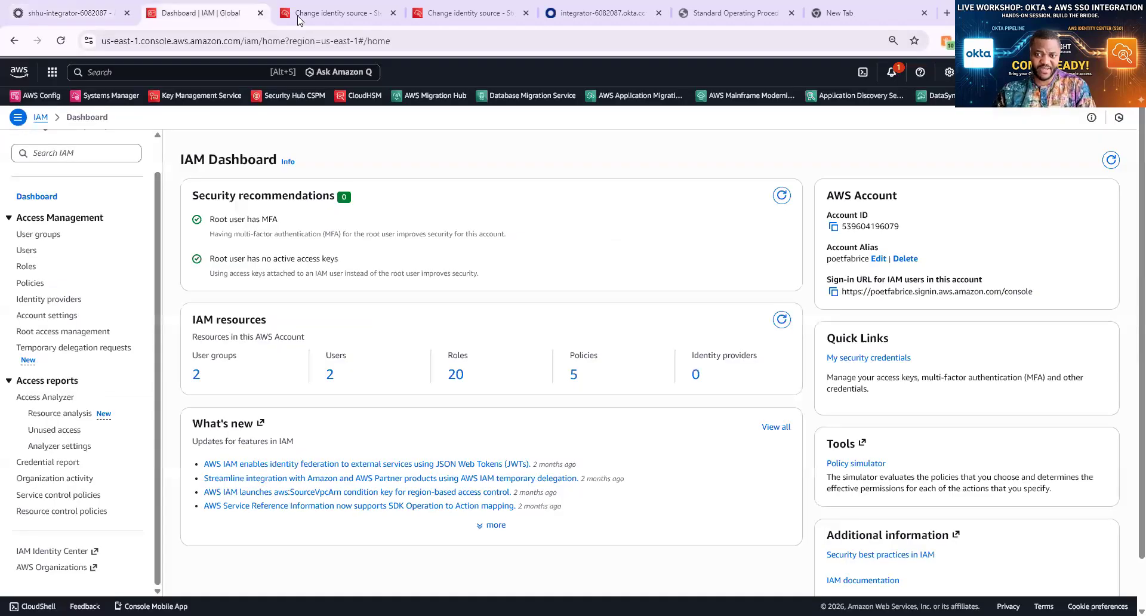
click(336, 15)
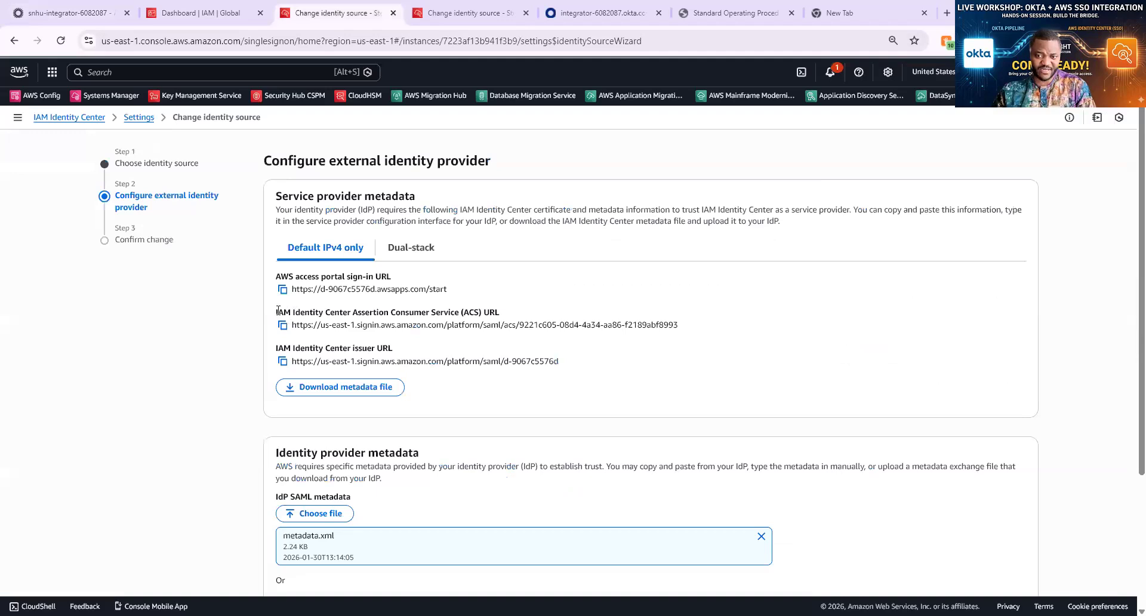
drag(277, 311, 540, 305)
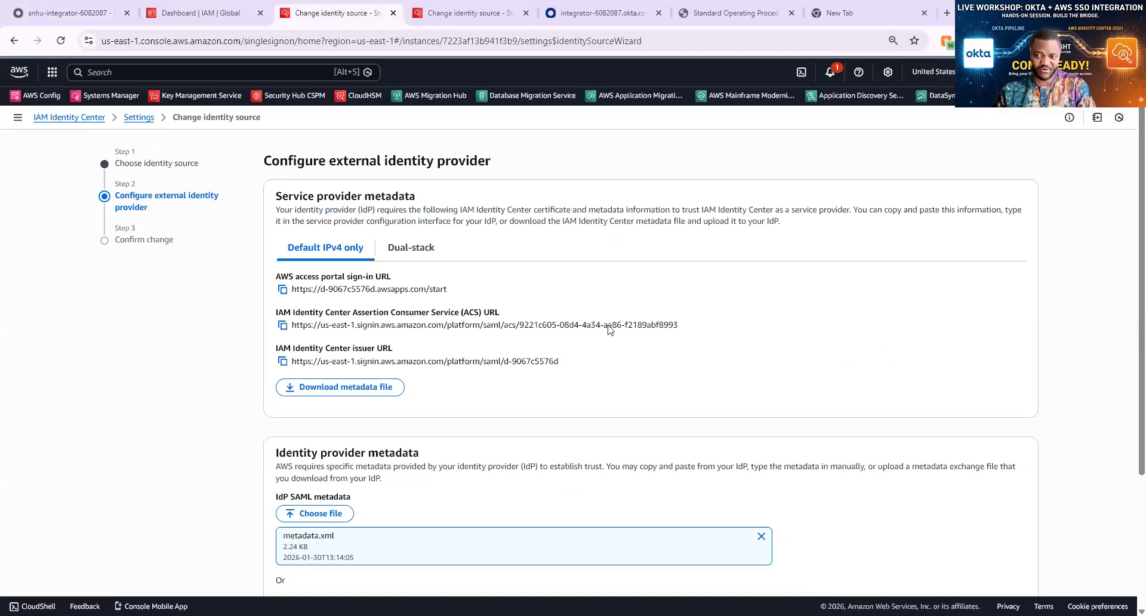
Copy the AWS ACS URL into Okta's AWS SSO ACS URL field
click(280, 325)
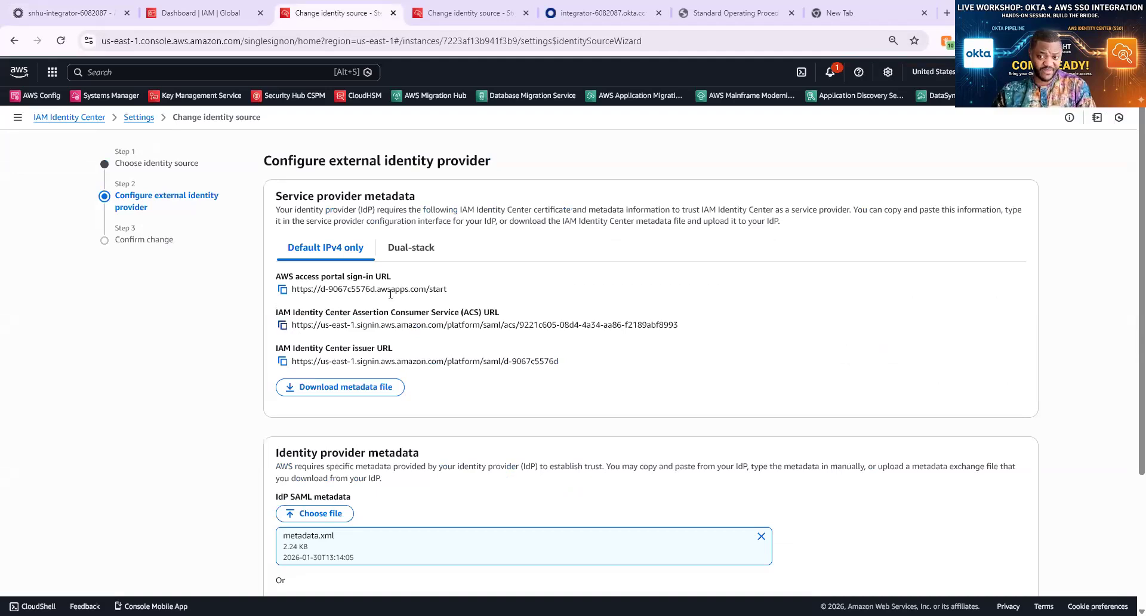
click(282, 324)
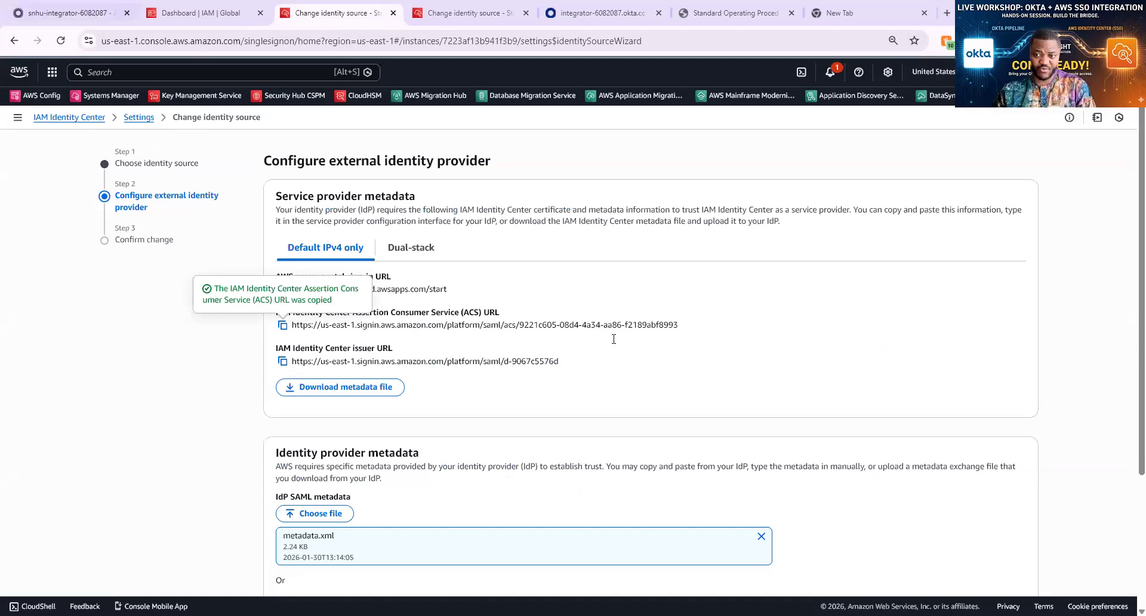
key(ctrl+1)
right_click(627, 281)
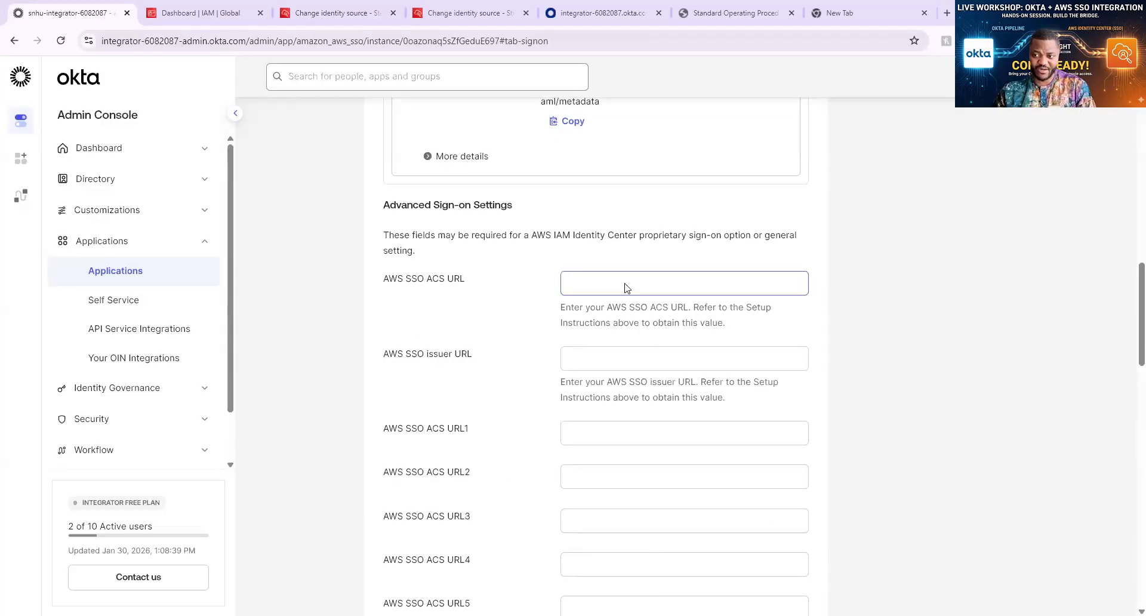
click(647, 438)
click(649, 400)
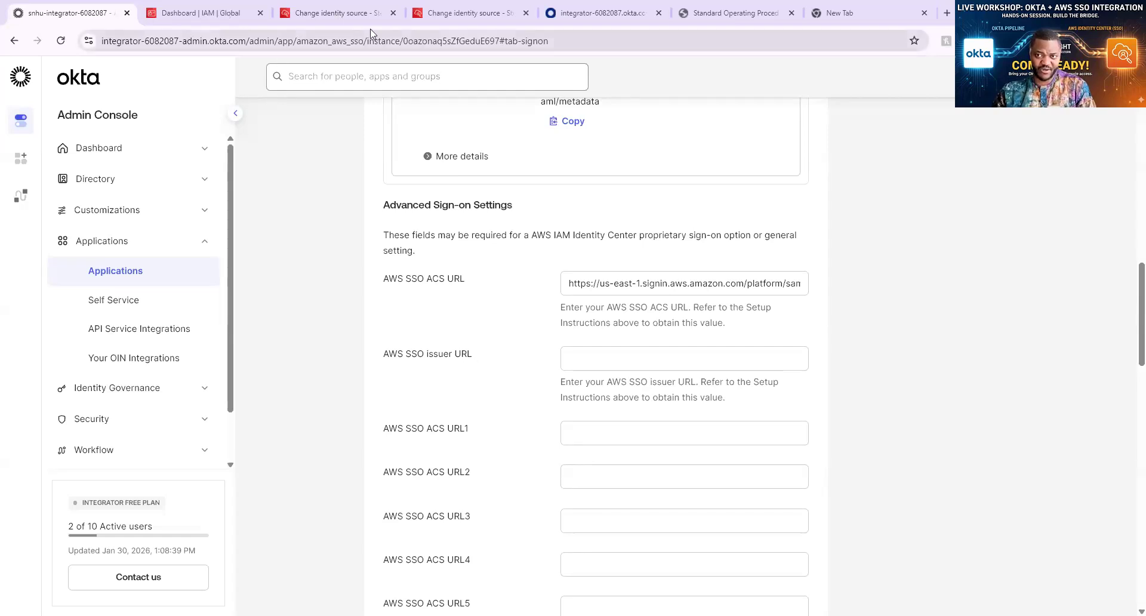
Copy the IAM Identity Center issuer URL into Okta's AWS SSO issuer URL field
click(226, 12)
key(ctrl+Tab)
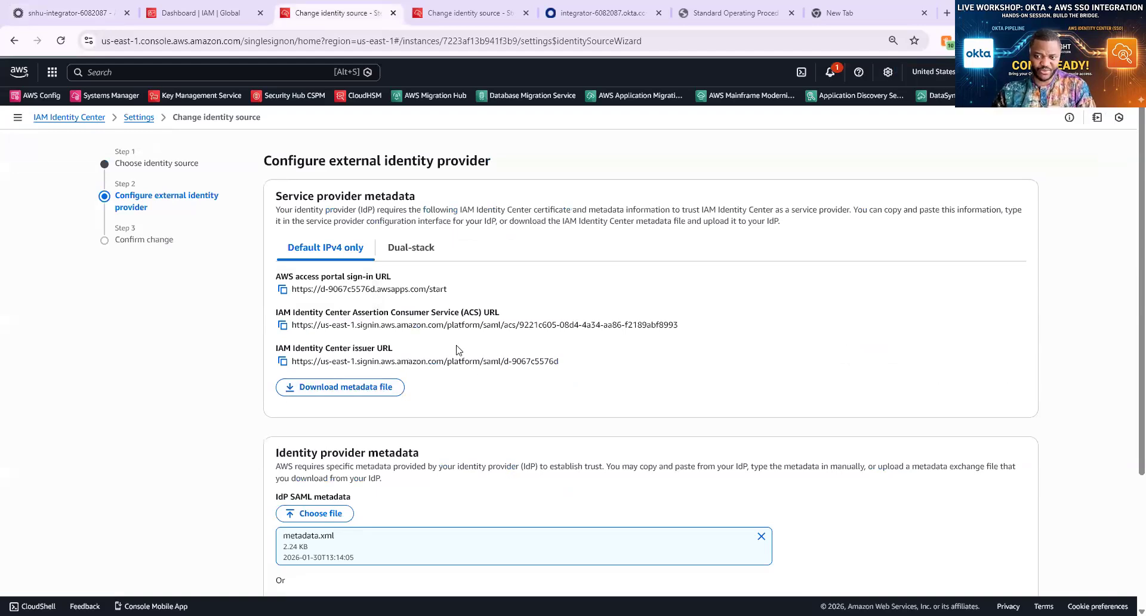
click(284, 362)
click(71, 13)
right_click(608, 356)
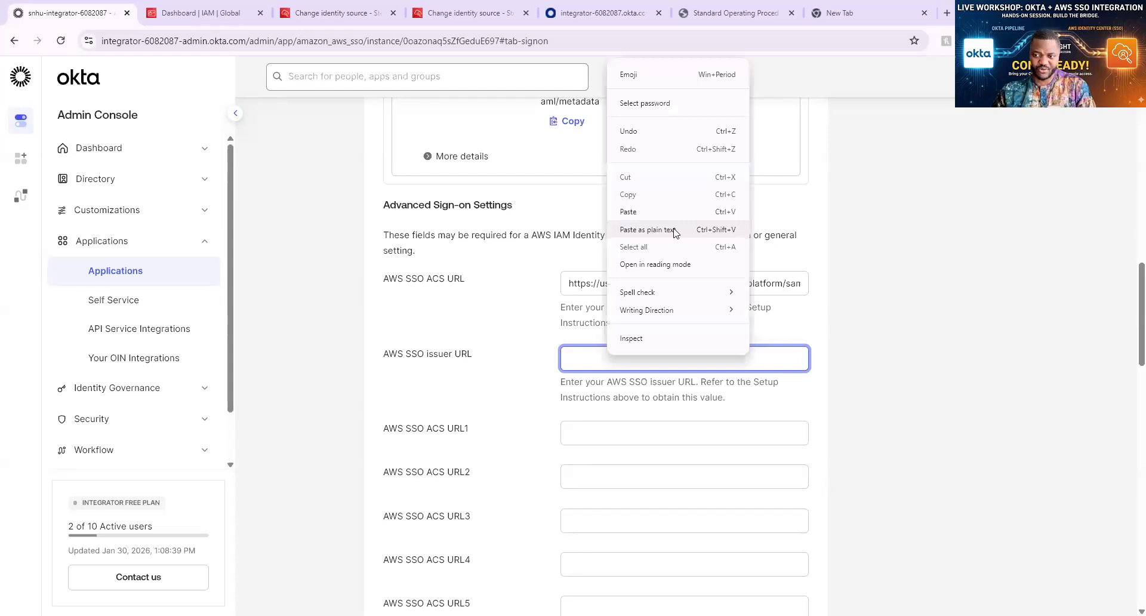
key(ctrl+v)
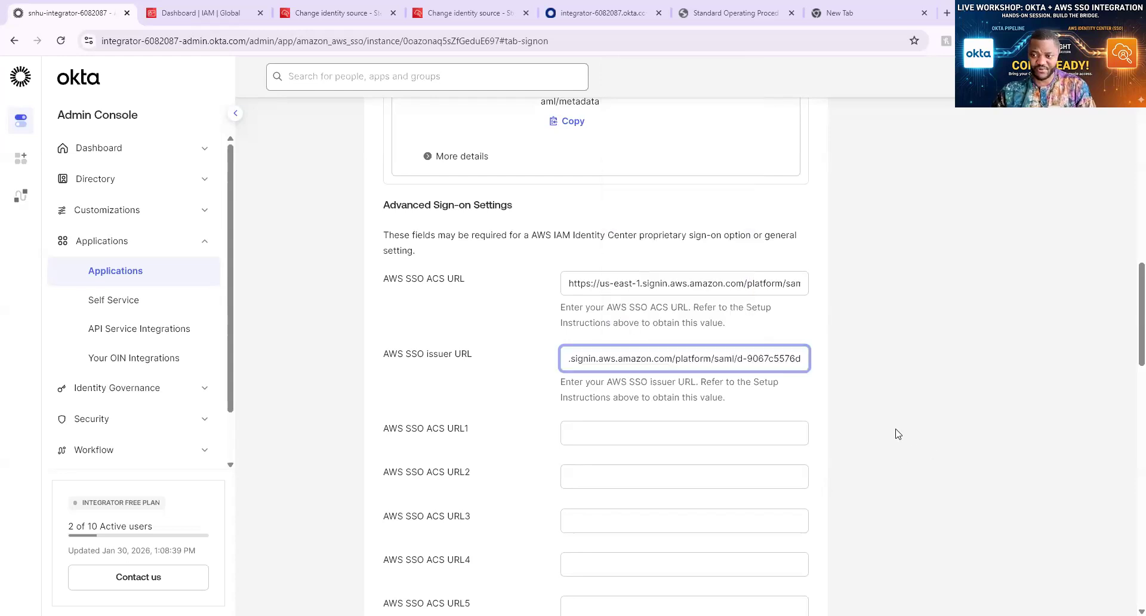
scroll(877, 410, down, 6)
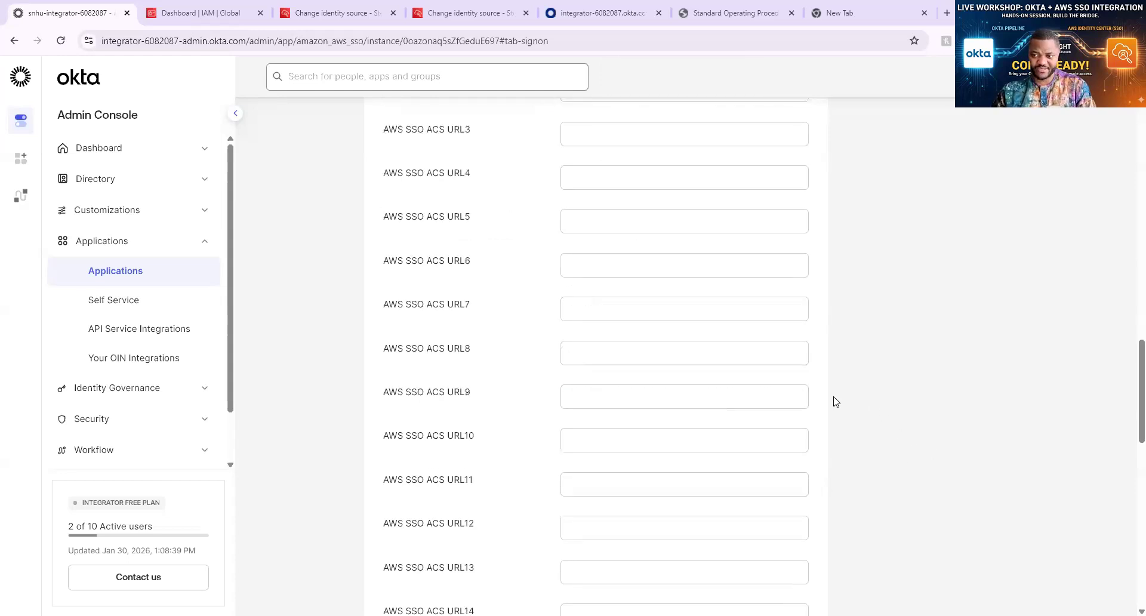
scroll(835, 402, down, 9)
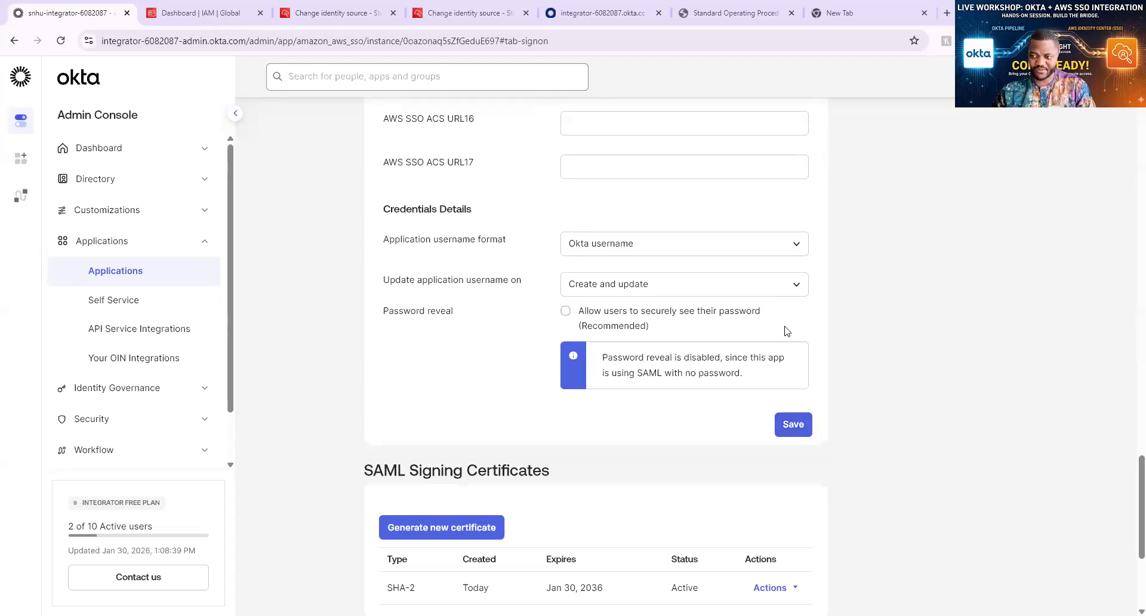
scroll(787, 331, down, 2)
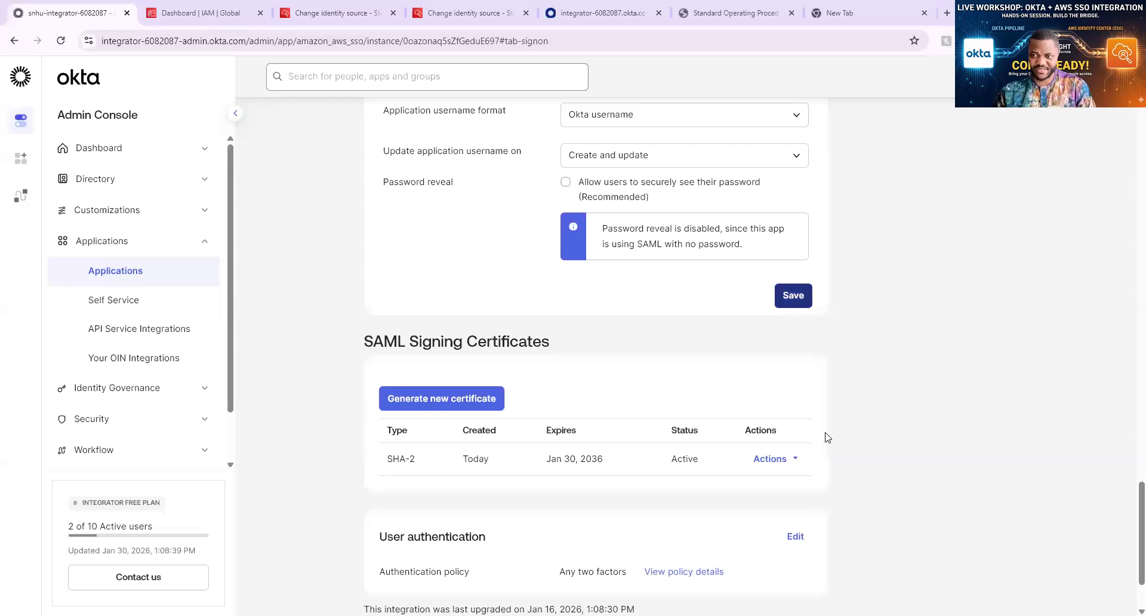
Check the saved Okta Advanced Sign-on Settings, then go back to AWS's Configure external identity provider tab
scroll(829, 444, up, 7)
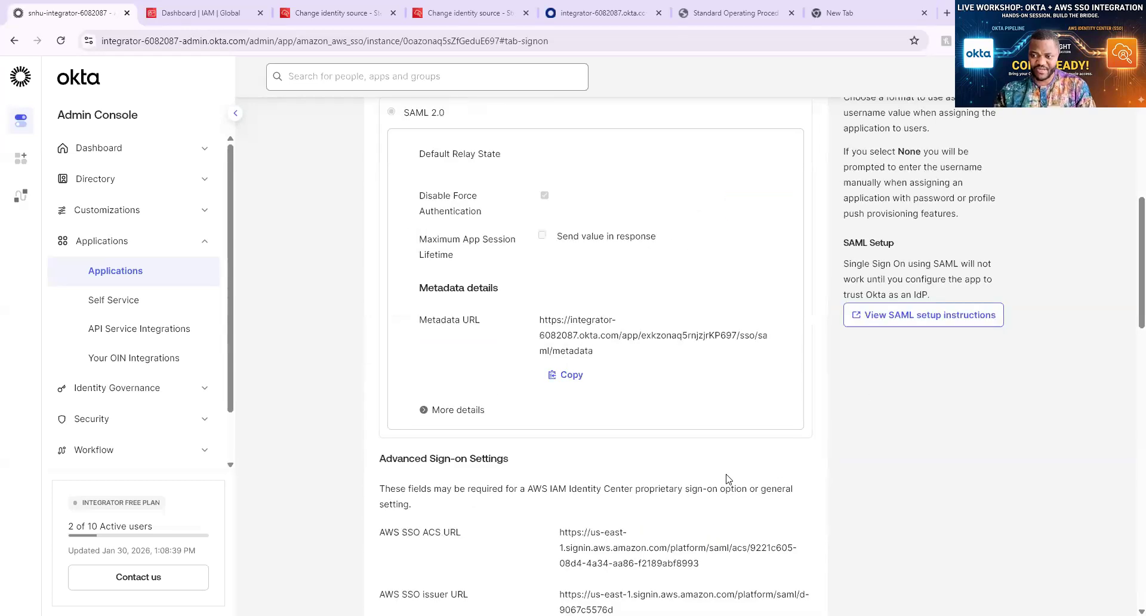
scroll(645, 413, down, 3)
drag(661, 420, 586, 371)
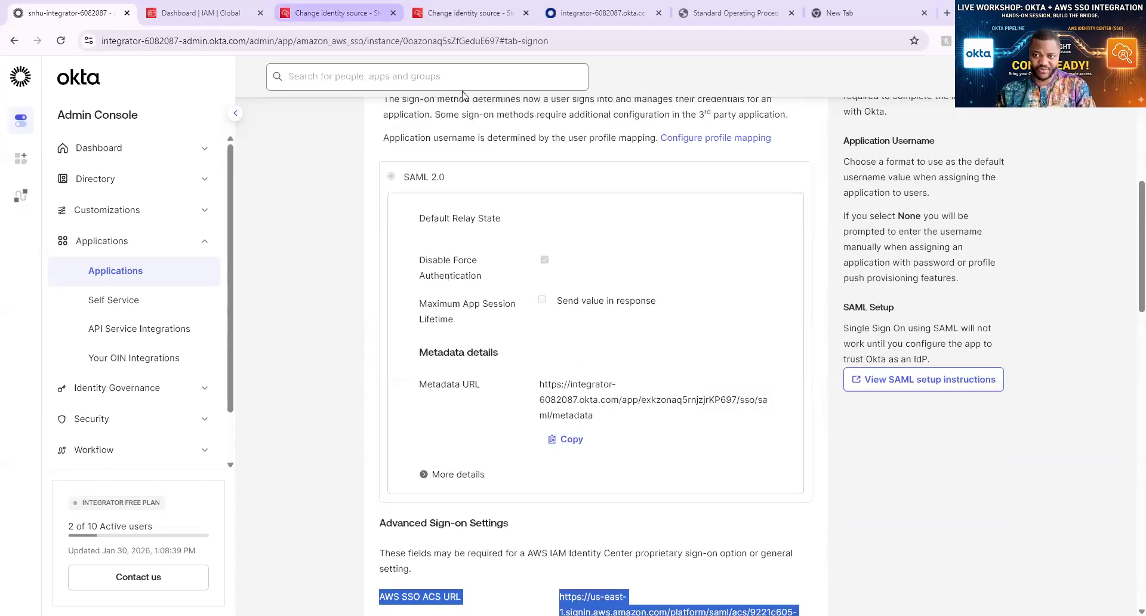
click(450, 14)
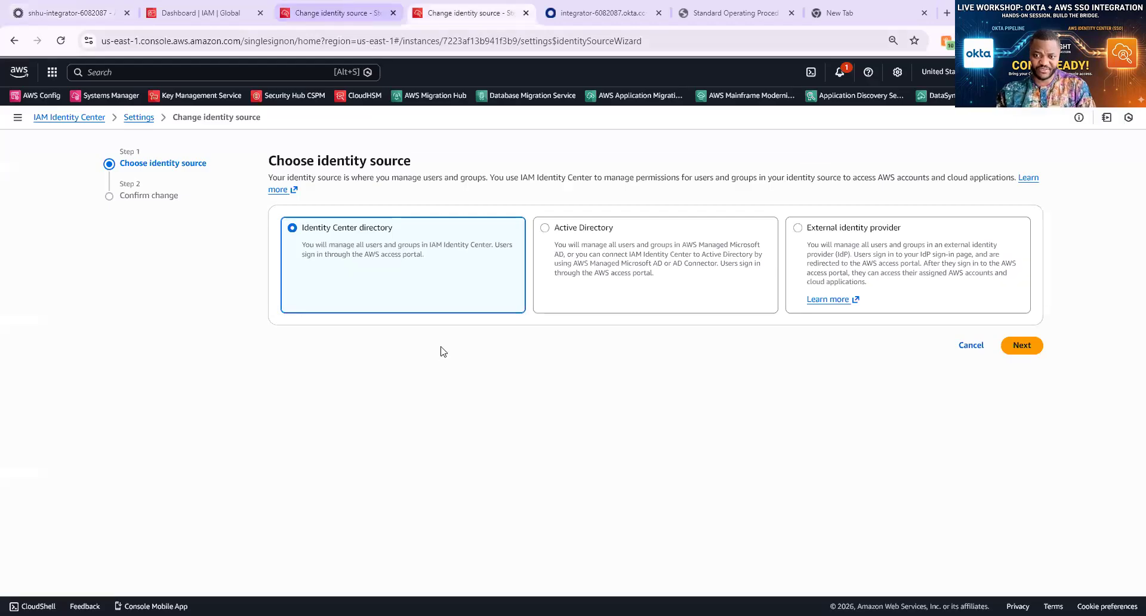
key(ctrl+shift+Tab)
scroll(425, 285, down, 3)
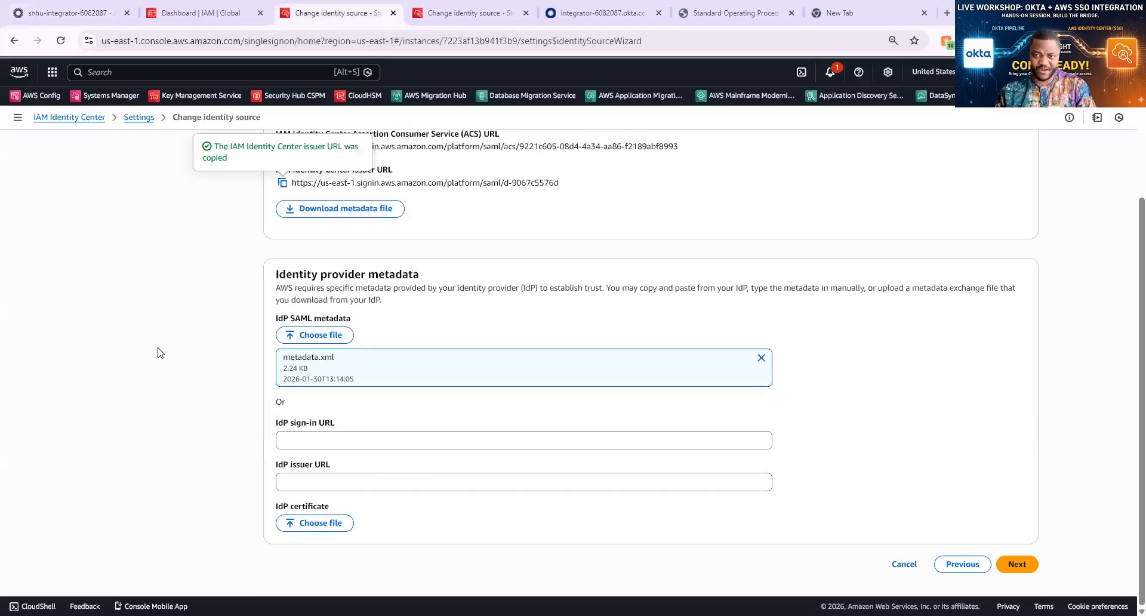
scroll(486, 300, up, 3)
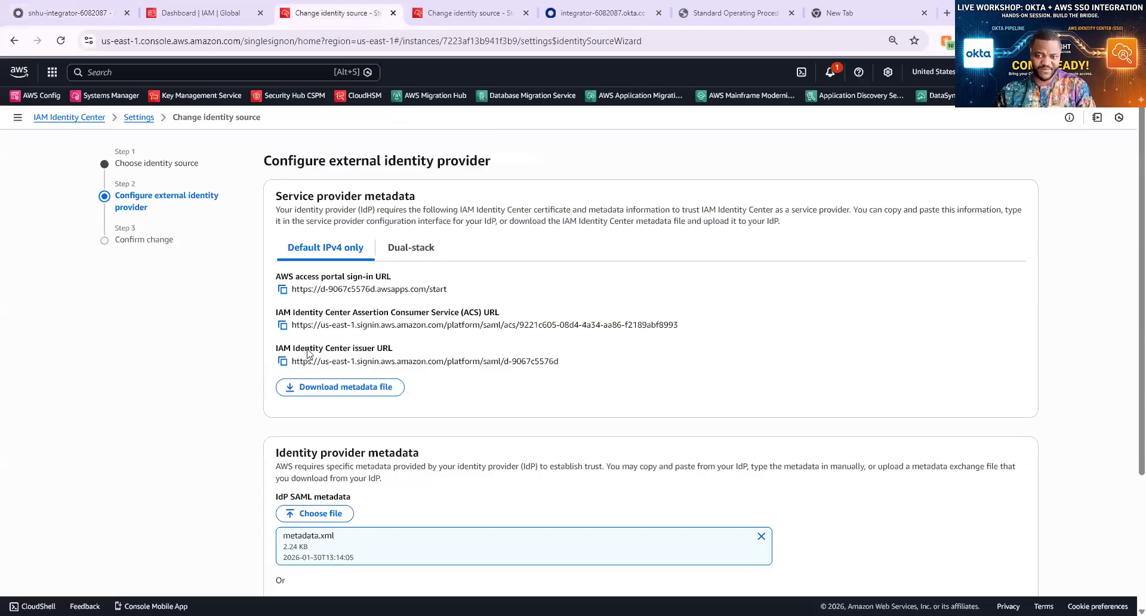
Review the change consequences, enter ACCEPT, and confirm switching to the external identity provider
scroll(309, 353, down, 3)
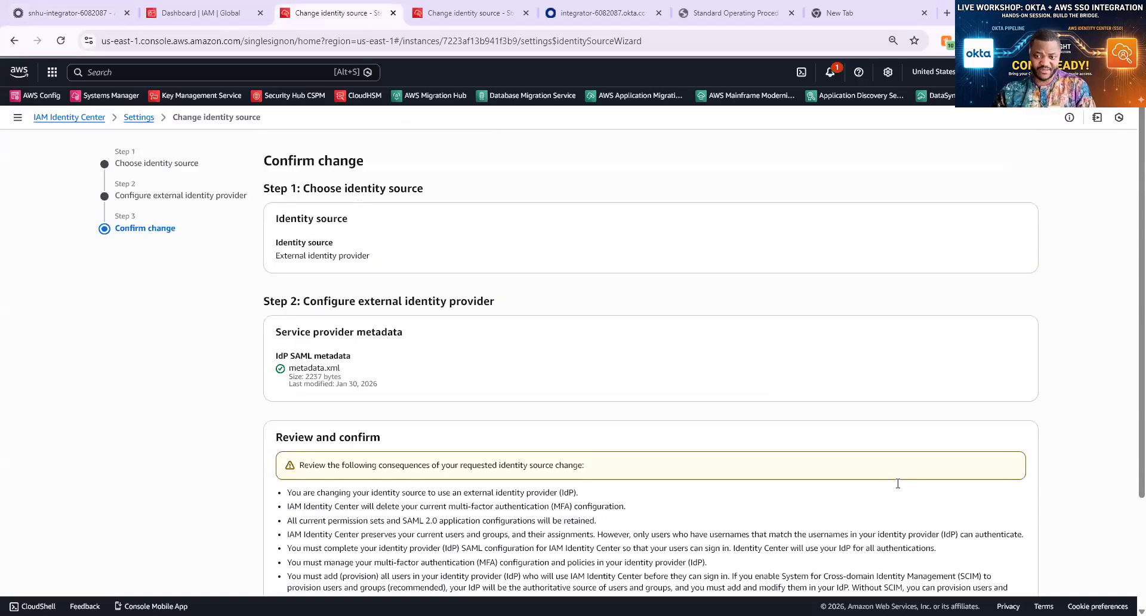
scroll(897, 484, down, 2)
scroll(767, 509, down, 1)
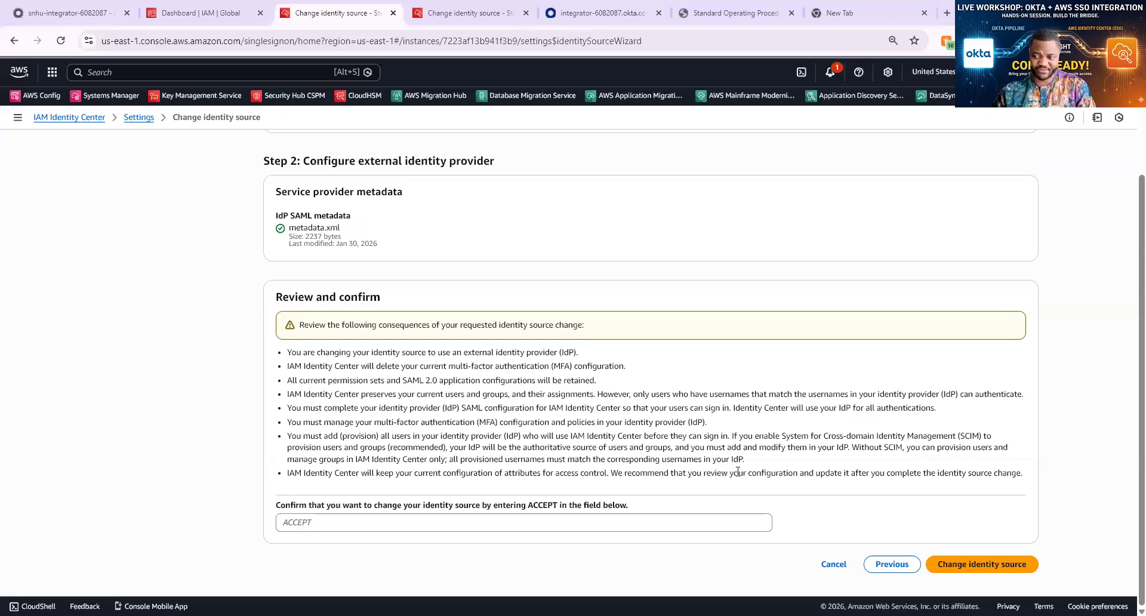
drag(287, 352, 791, 476)
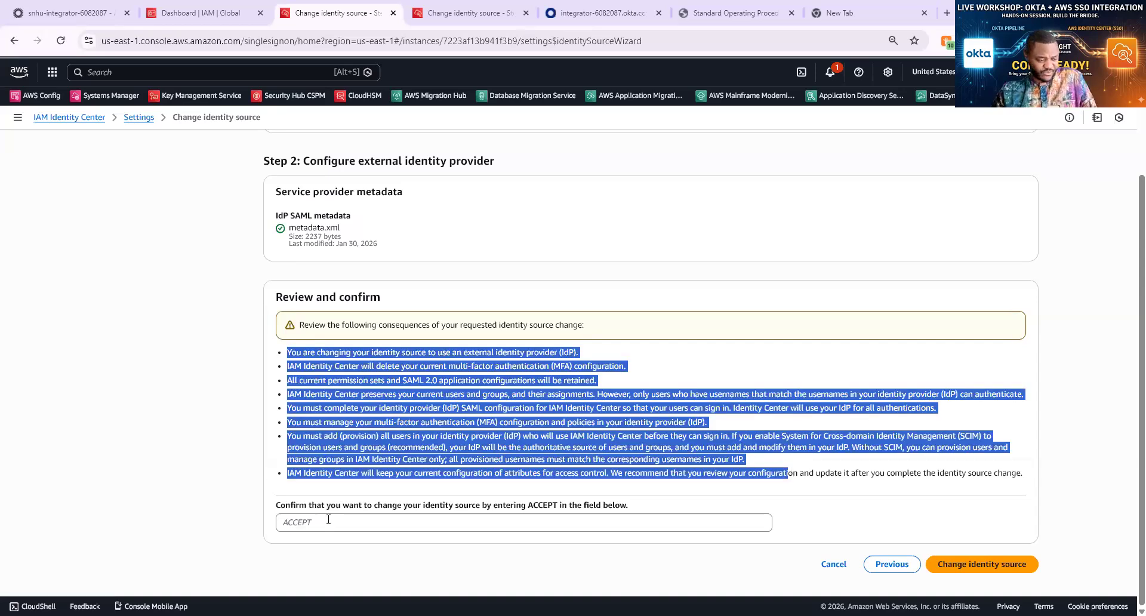
click(328, 518)
text(ACCEP)
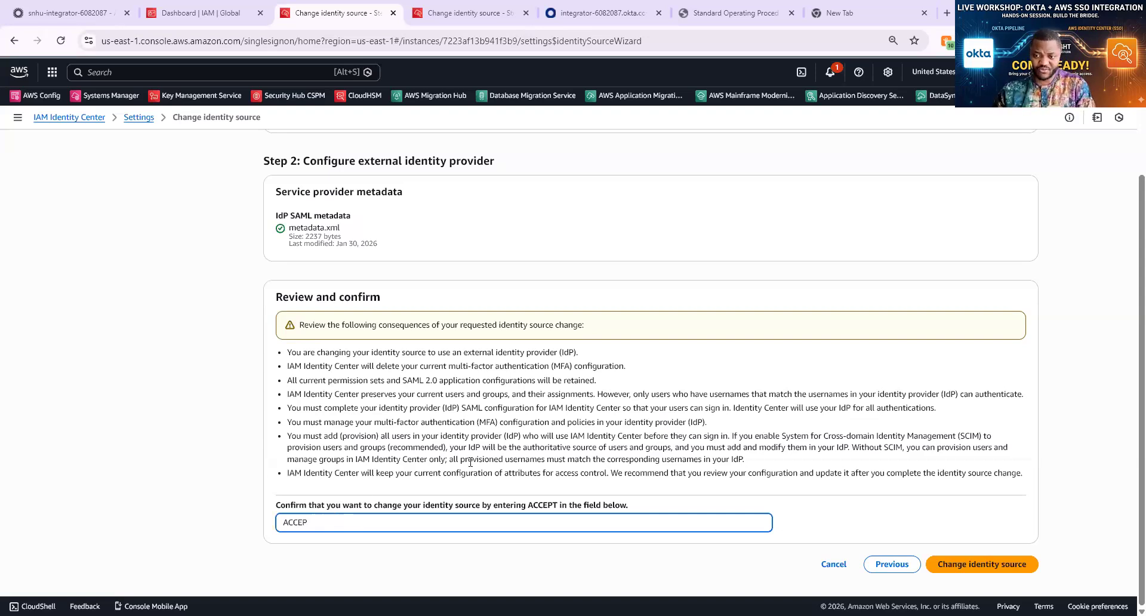
click(962, 578)
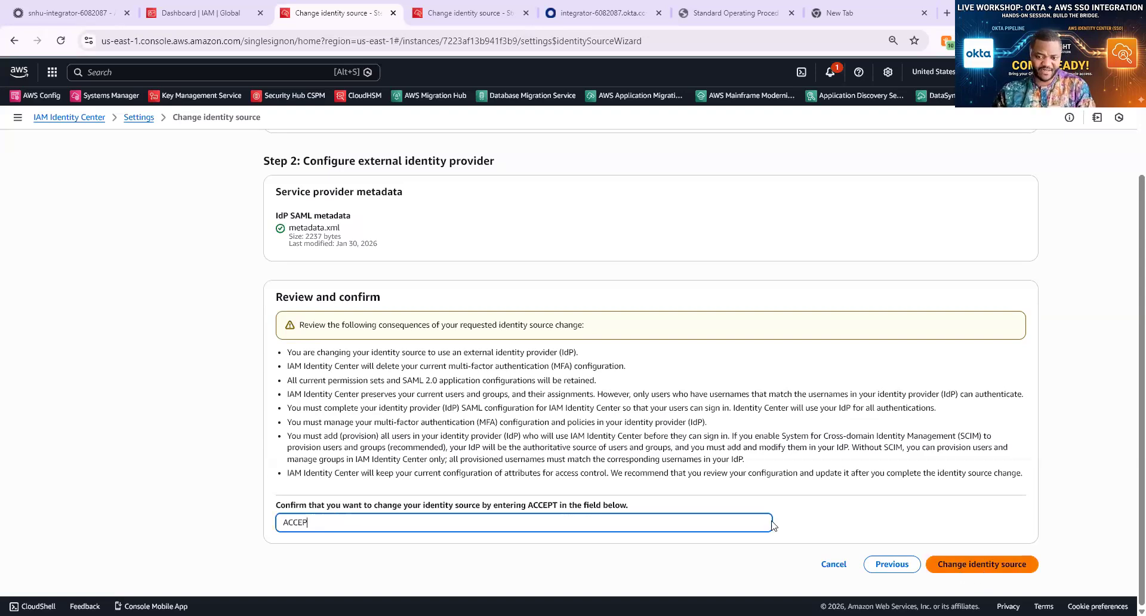
click(328, 520)
text(T)
click(967, 576)
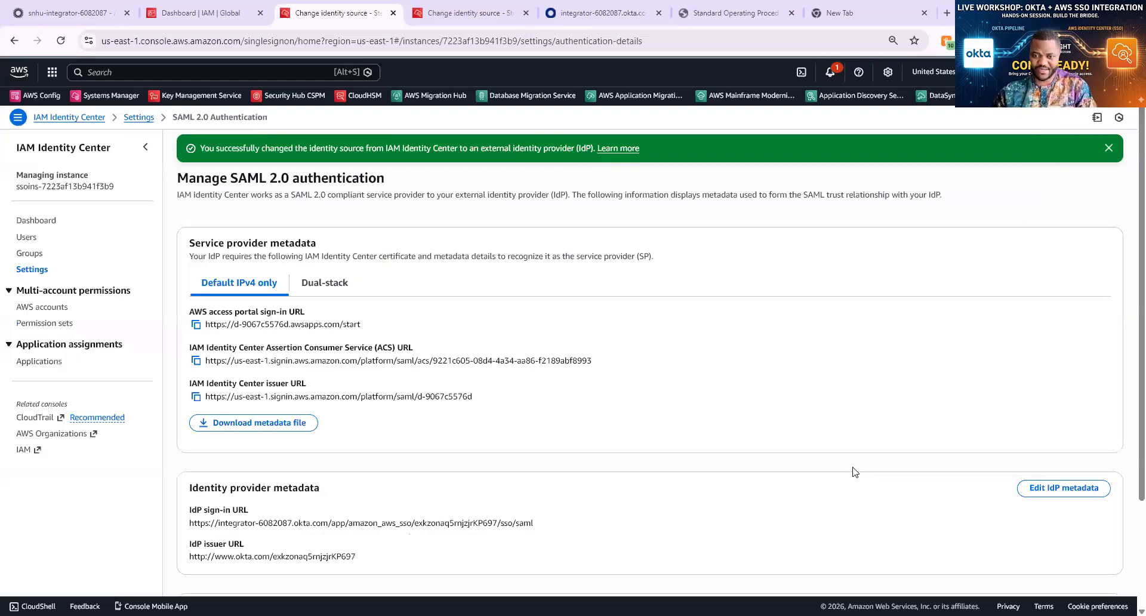
Scroll through the Manage SAML 2.0 authentication page to review the IdP metadata and certificates
scroll(829, 469, down, 2)
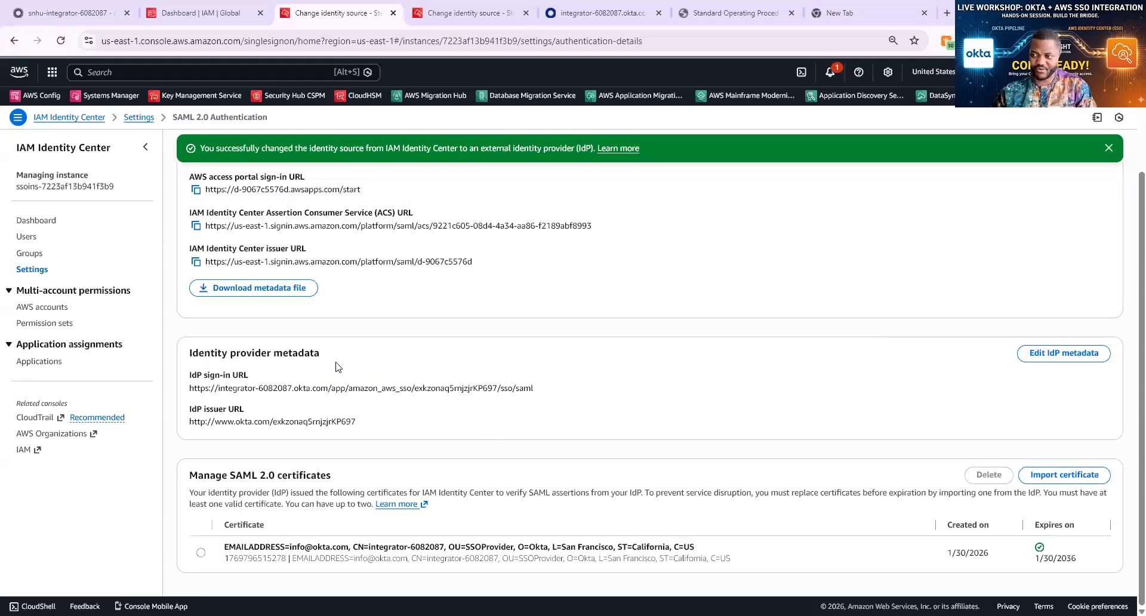
scroll(338, 367, up, 2)
scroll(859, 409, up, 1)
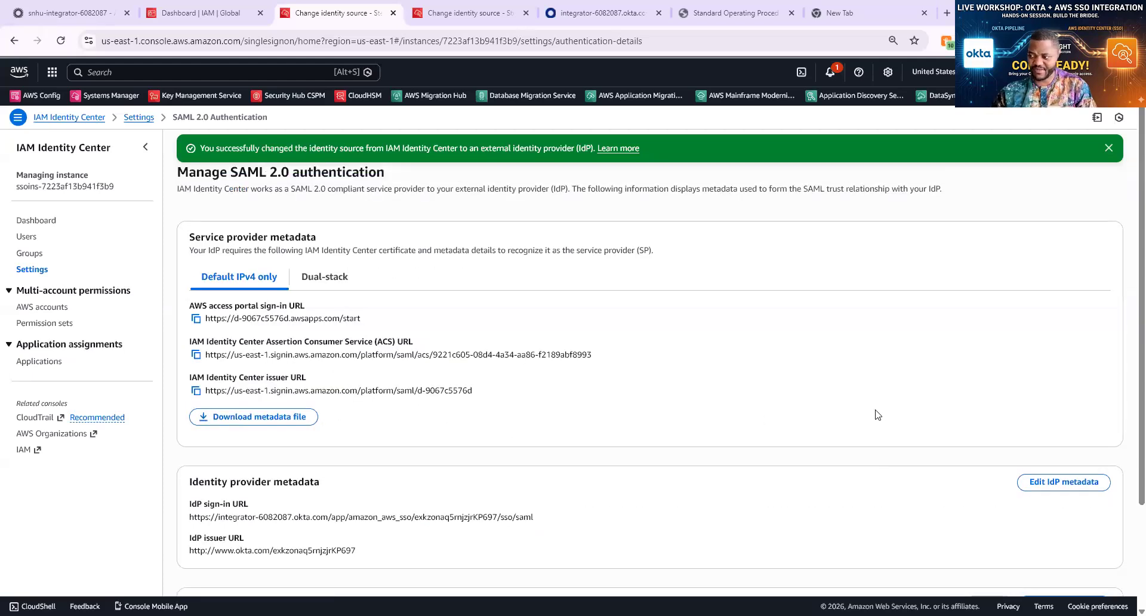
scroll(877, 414, down, 2)
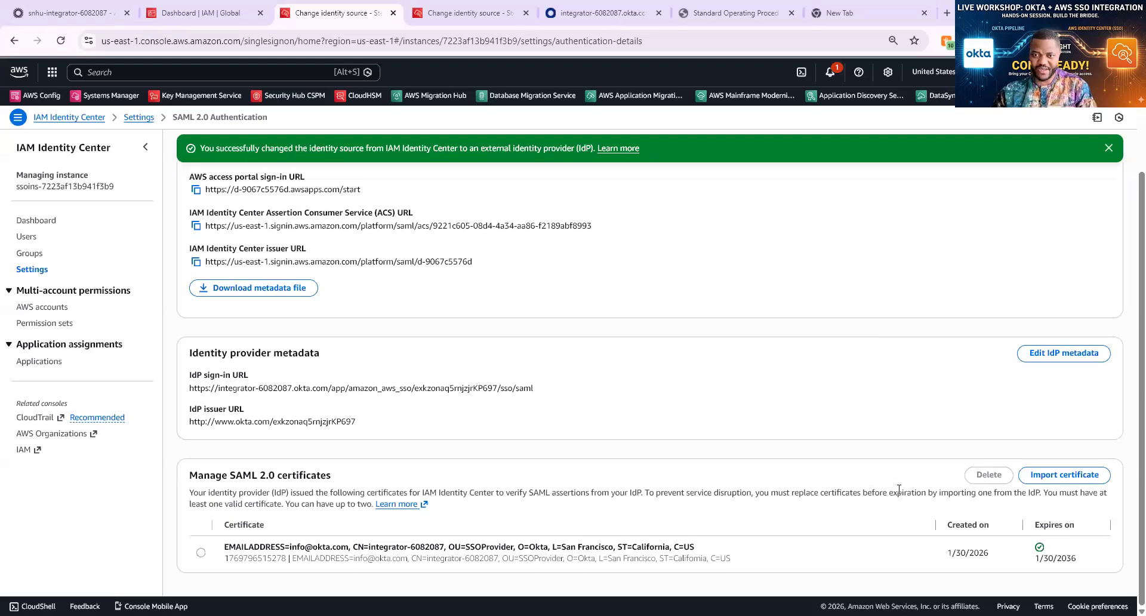
scroll(900, 489, up, 2)
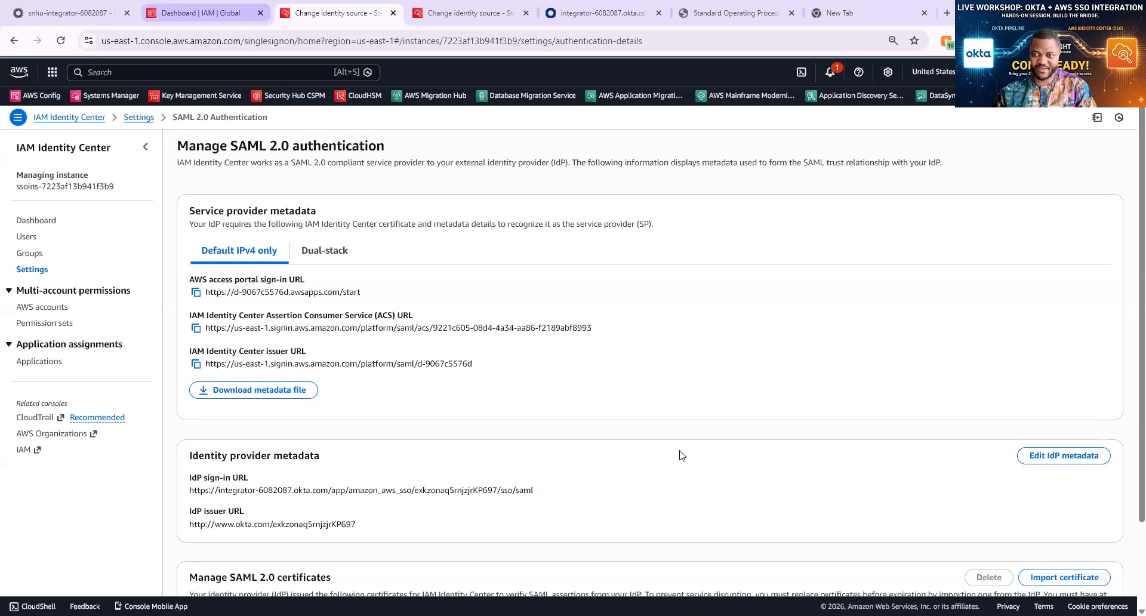
Review the Okta app's saved sign-on settings and its Provisioning tab, then return to AWS
key(ctrl+1)
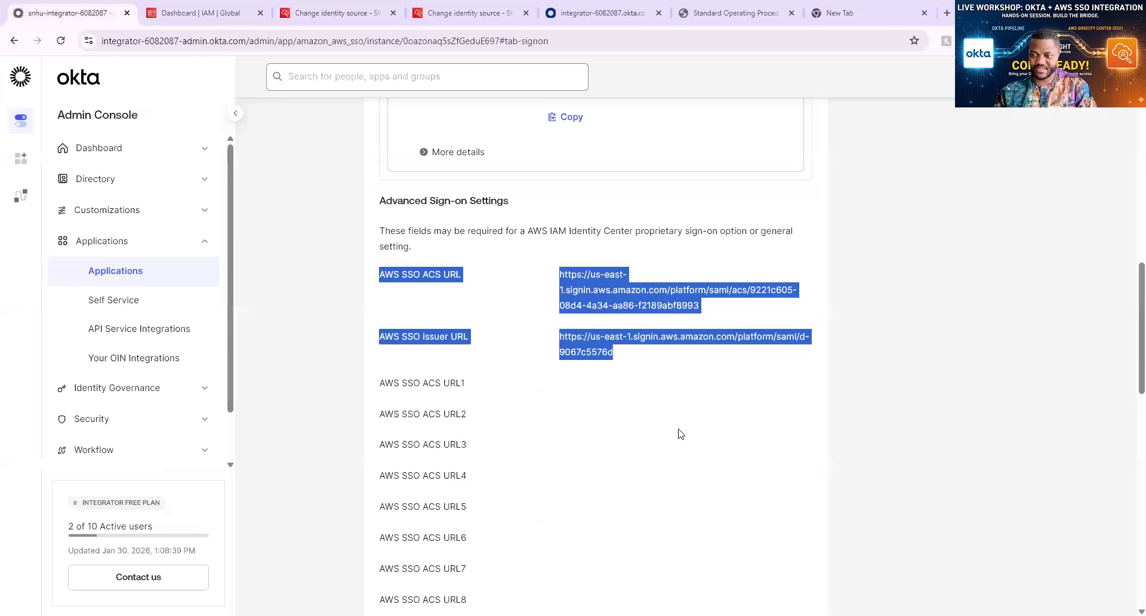
scroll(681, 434, down, 10)
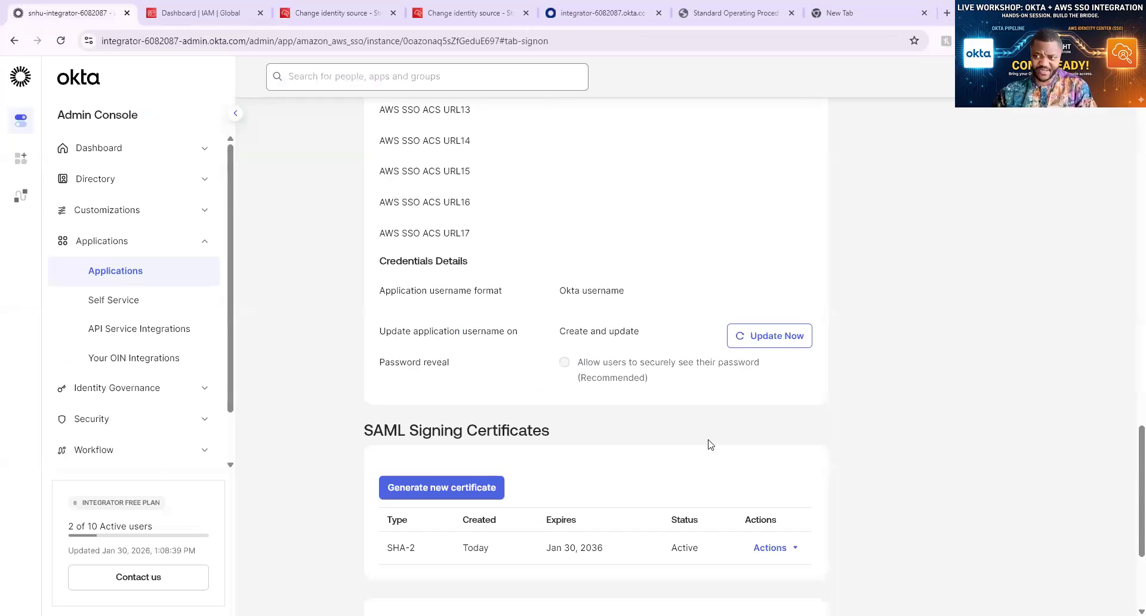
scroll(710, 445, up, 8)
scroll(819, 493, up, 7)
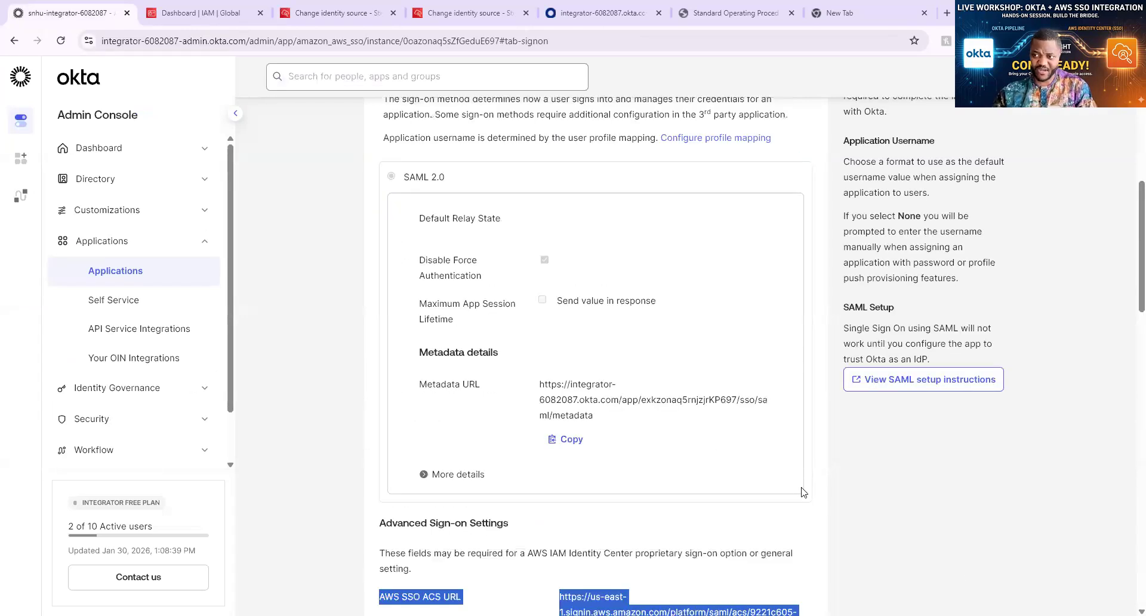
scroll(794, 493, up, 3)
scroll(711, 491, up, 2)
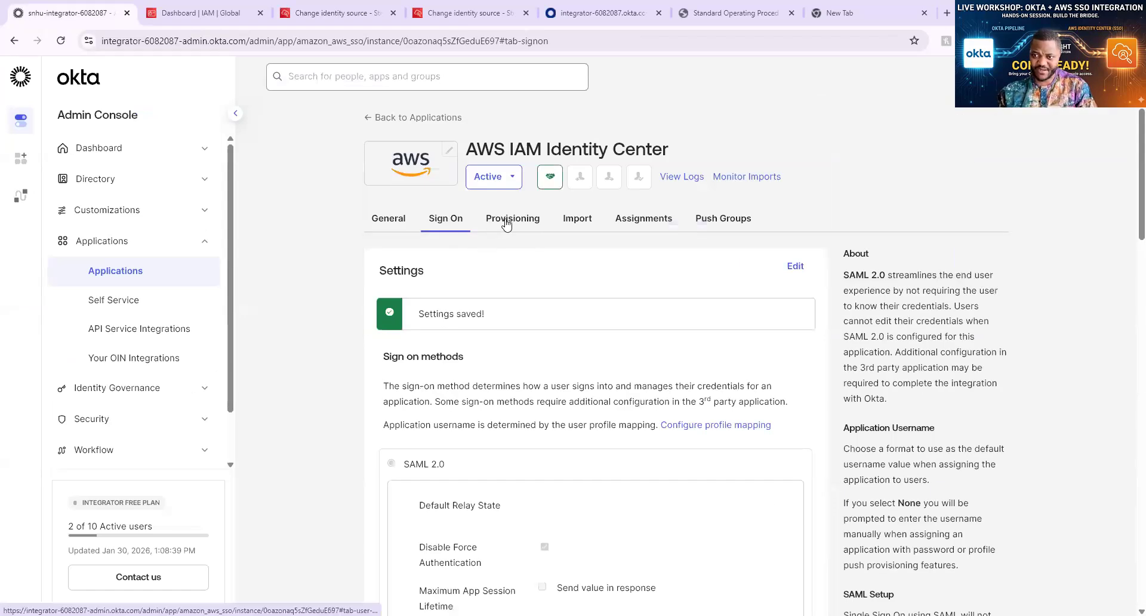
click(506, 220)
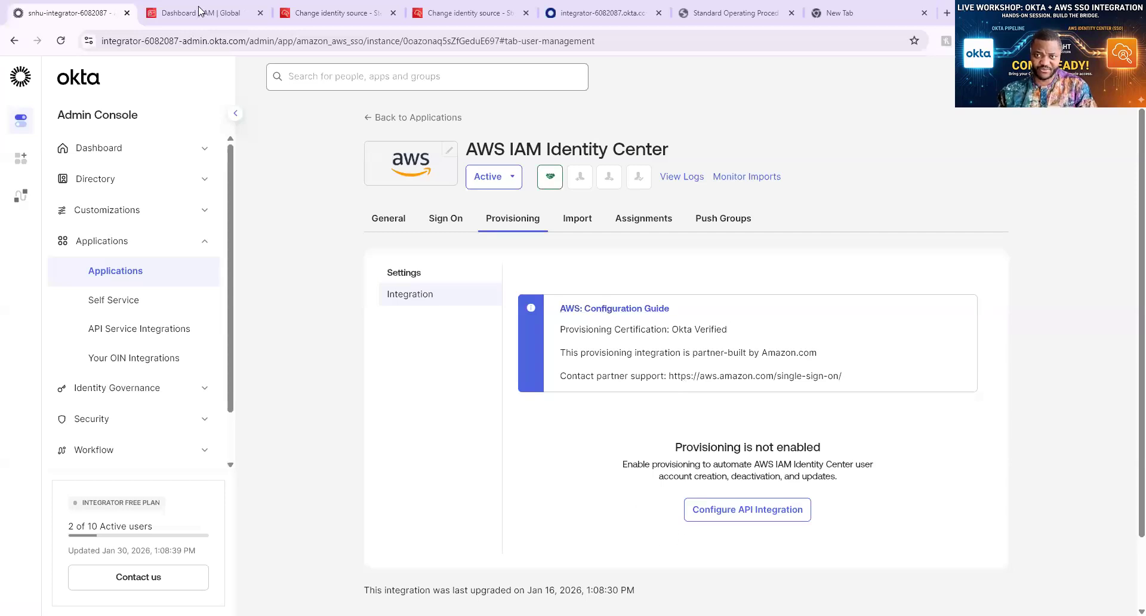
click(332, 14)
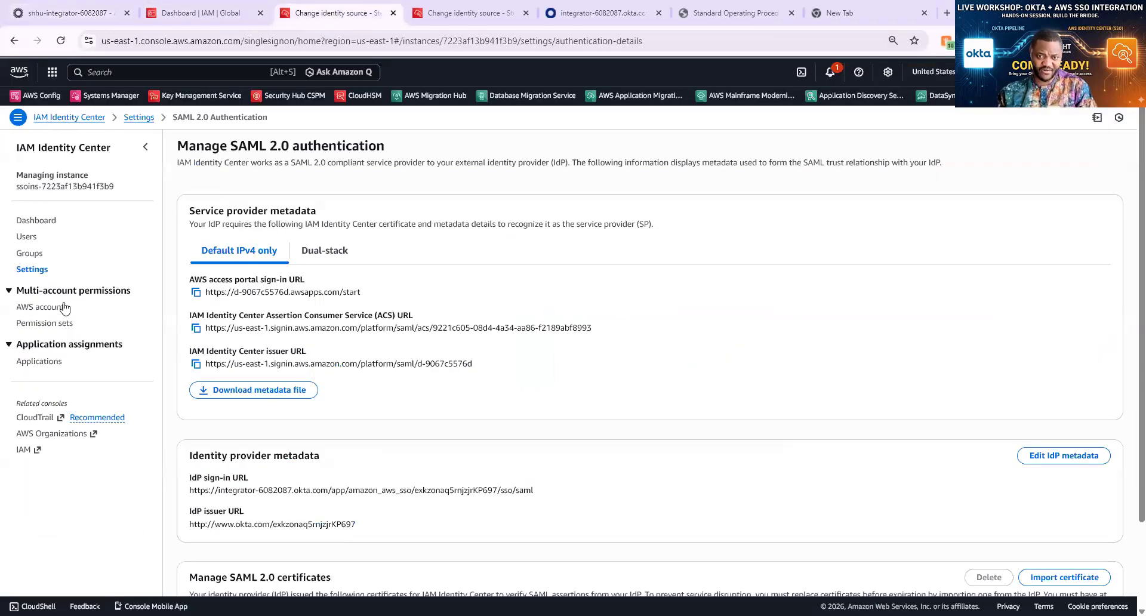
Enable Automatic provisioning in Identity Center Settings to issue a SCIM endpoint and access token
click(33, 270)
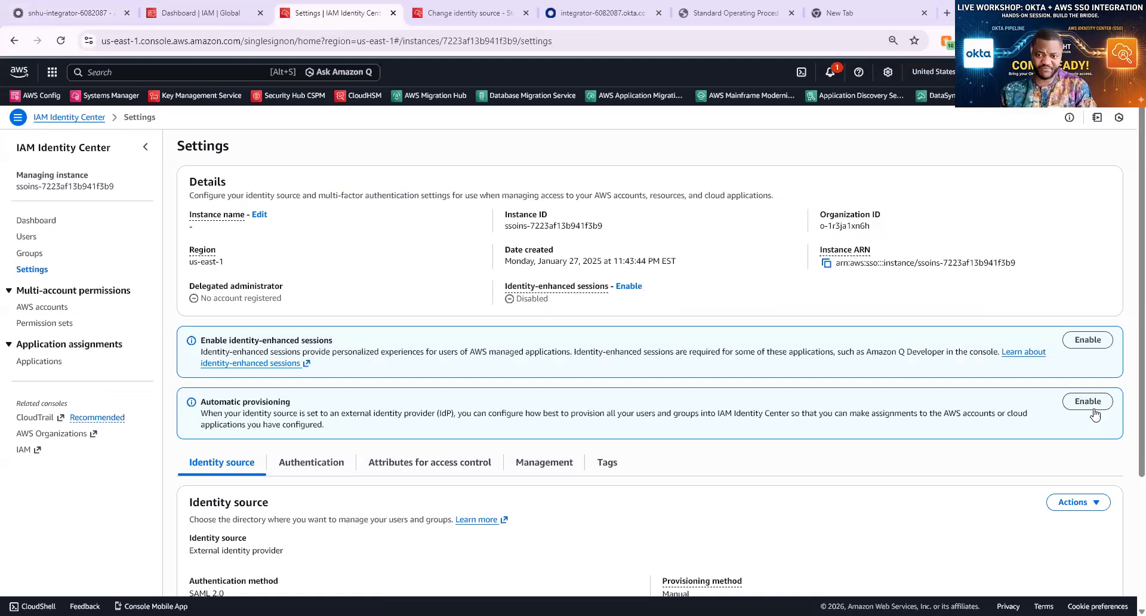
click(1087, 402)
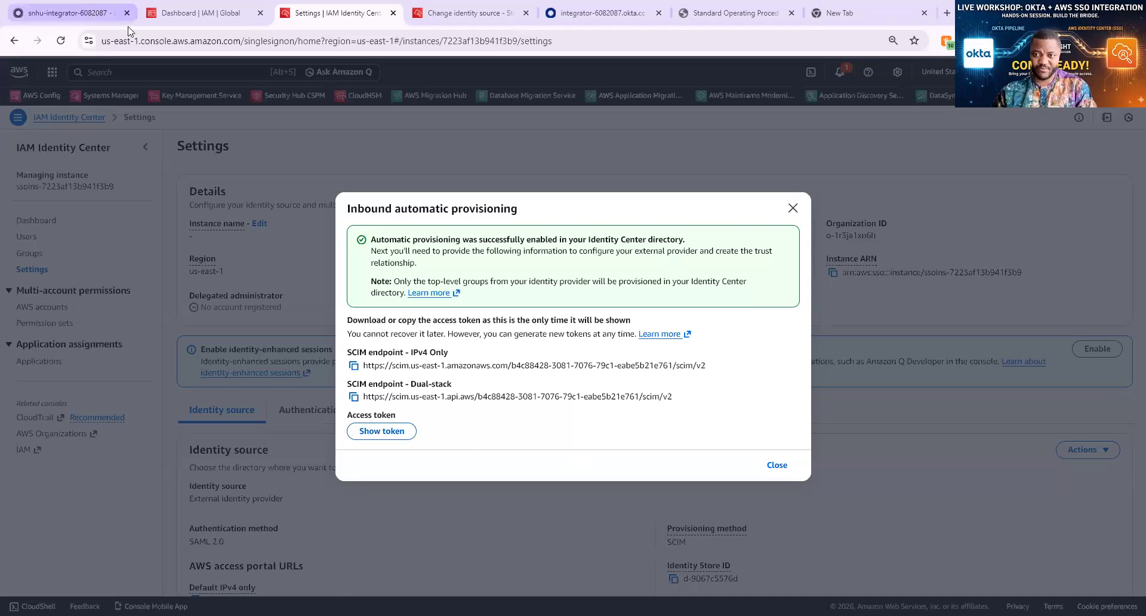
click(92, 12)
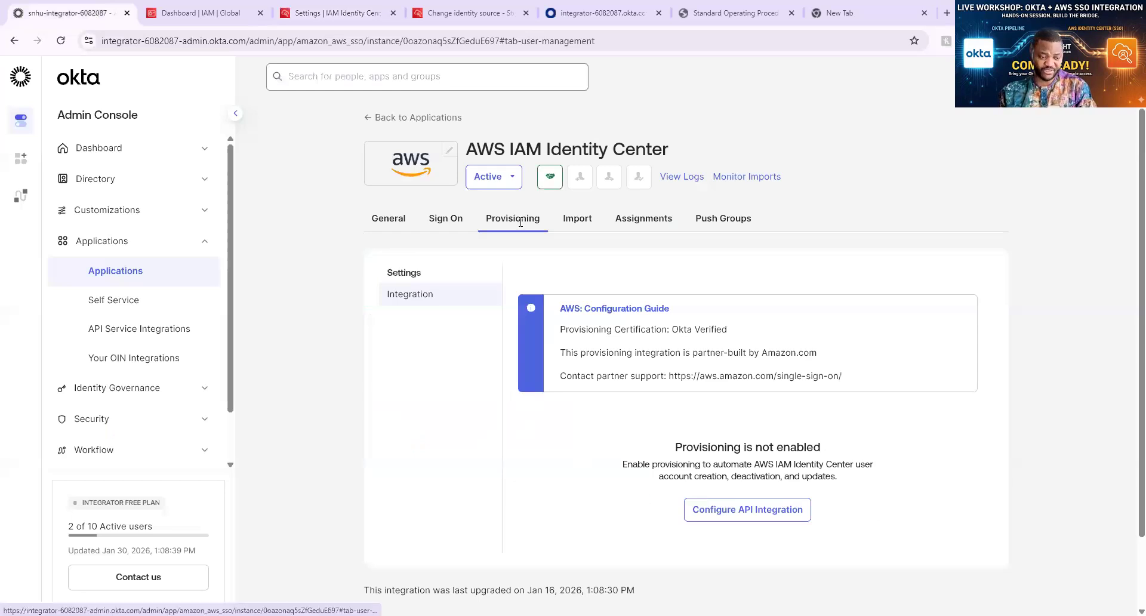
Start Configure API Integration in Okta and check Enable API integration
scroll(751, 447, down, 1)
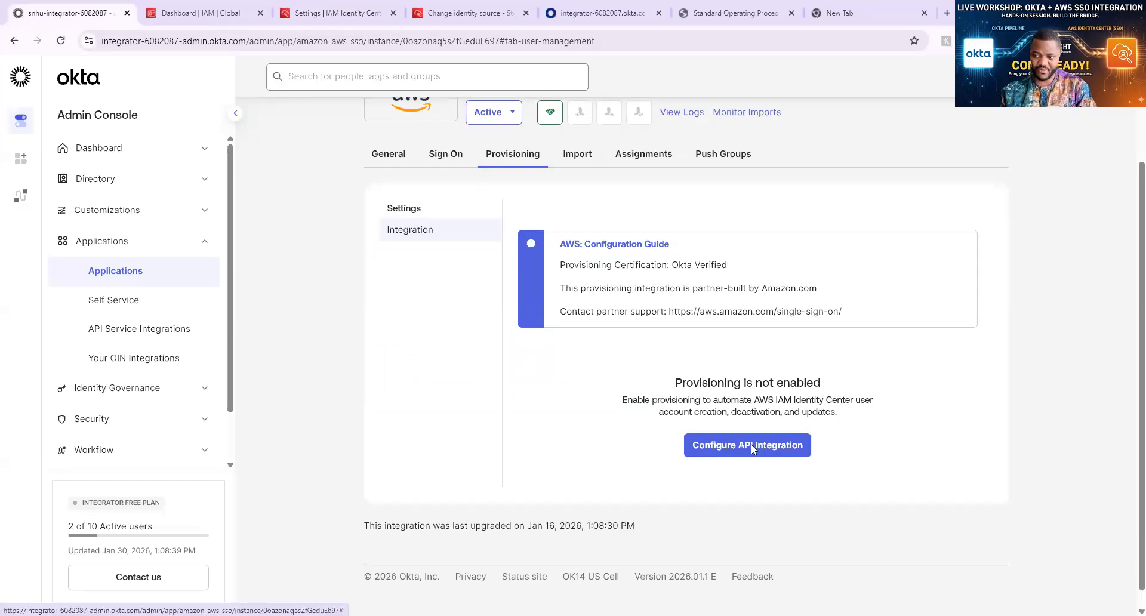
click(751, 444)
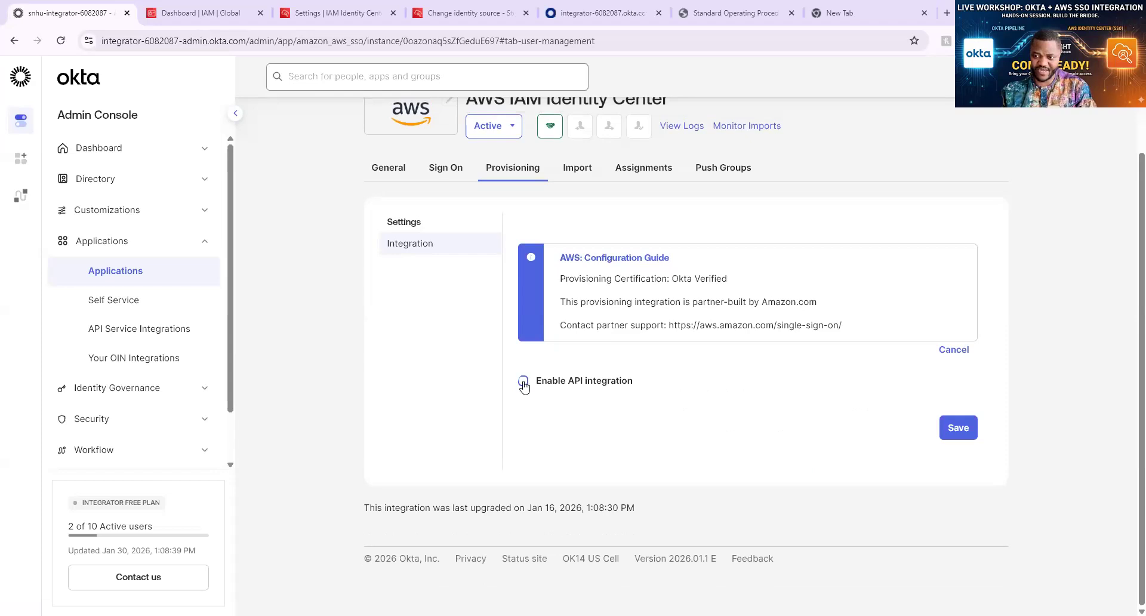
click(523, 382)
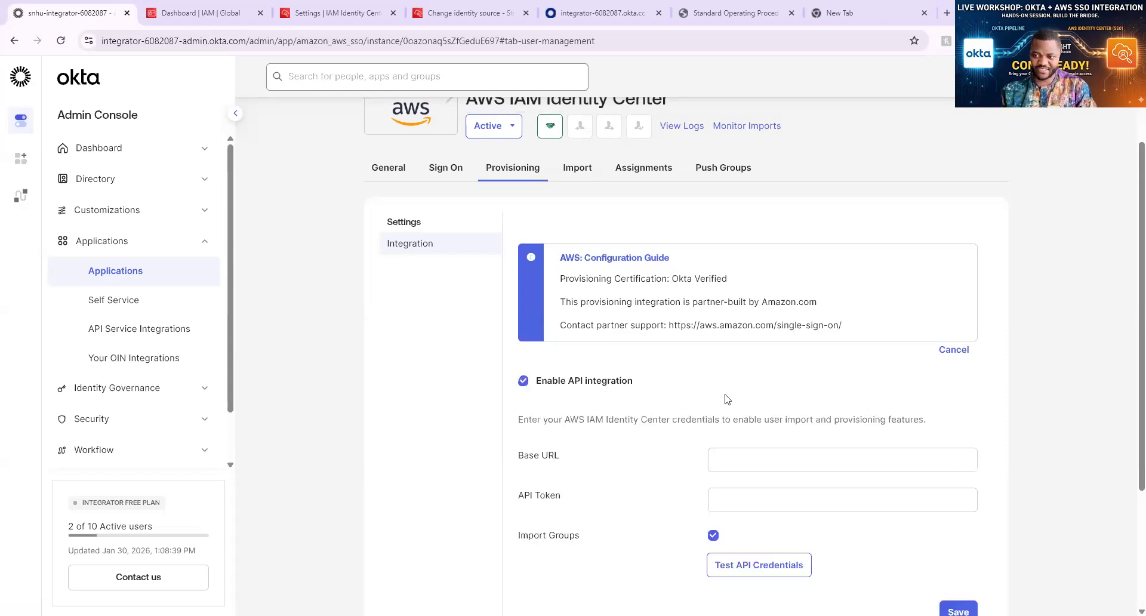
scroll(727, 400, down, 3)
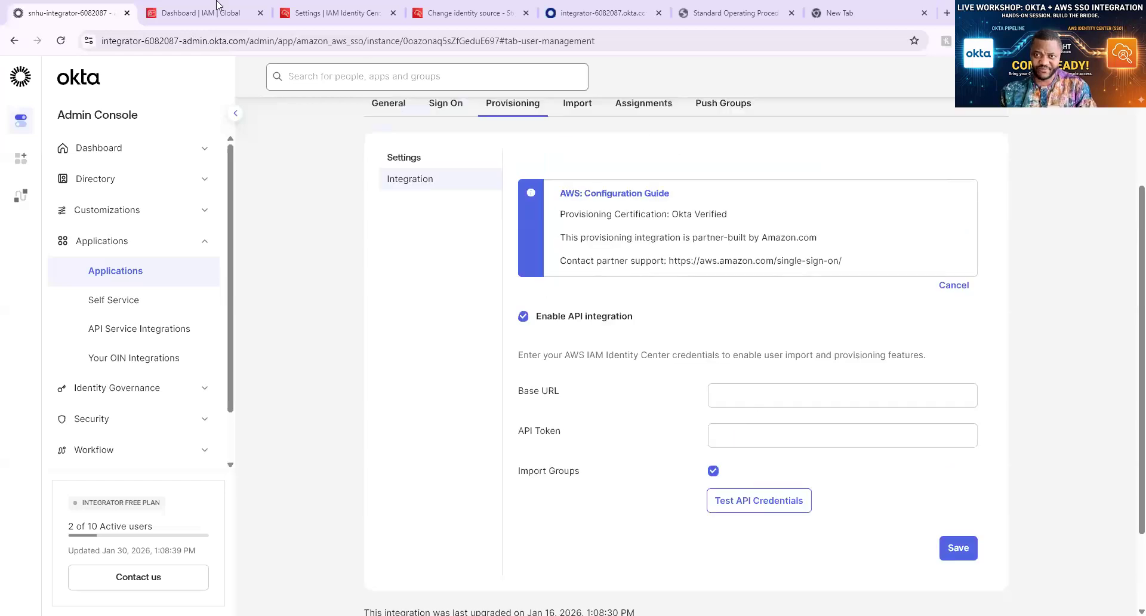
Copy the access token from Identity Center and paste it as Okta's API Token
click(251, 13)
click(332, 13)
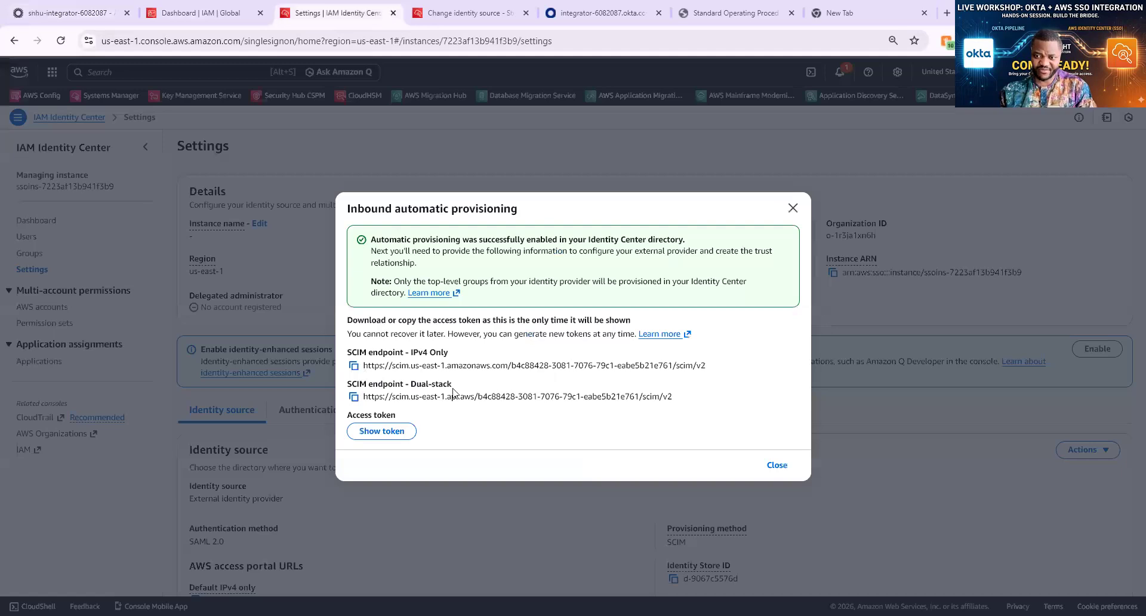
click(354, 366)
key(ctrl+1)
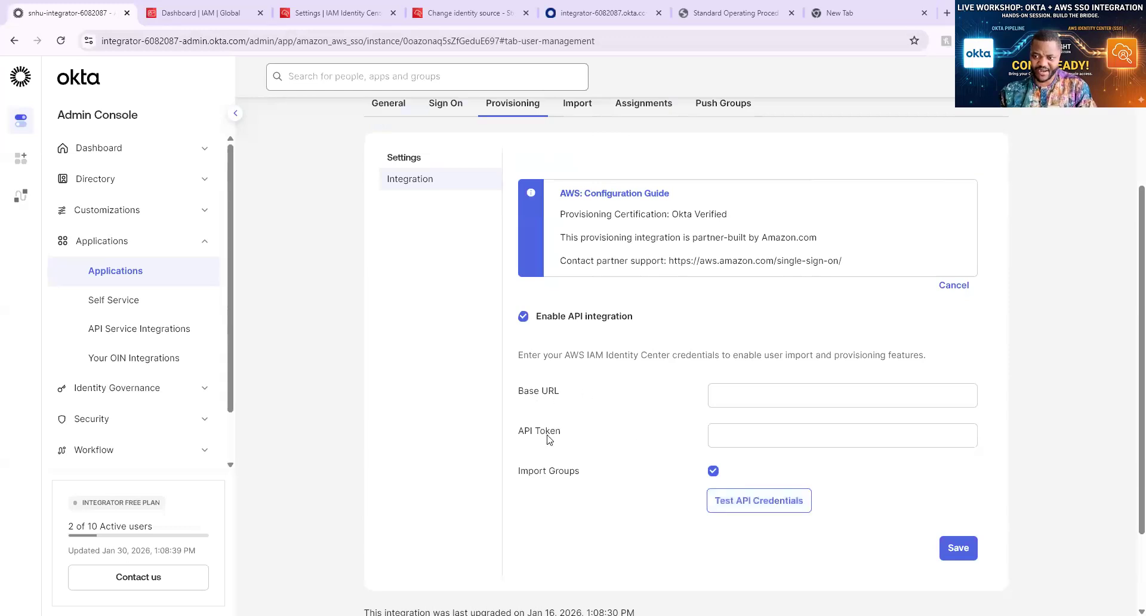
click(310, 14)
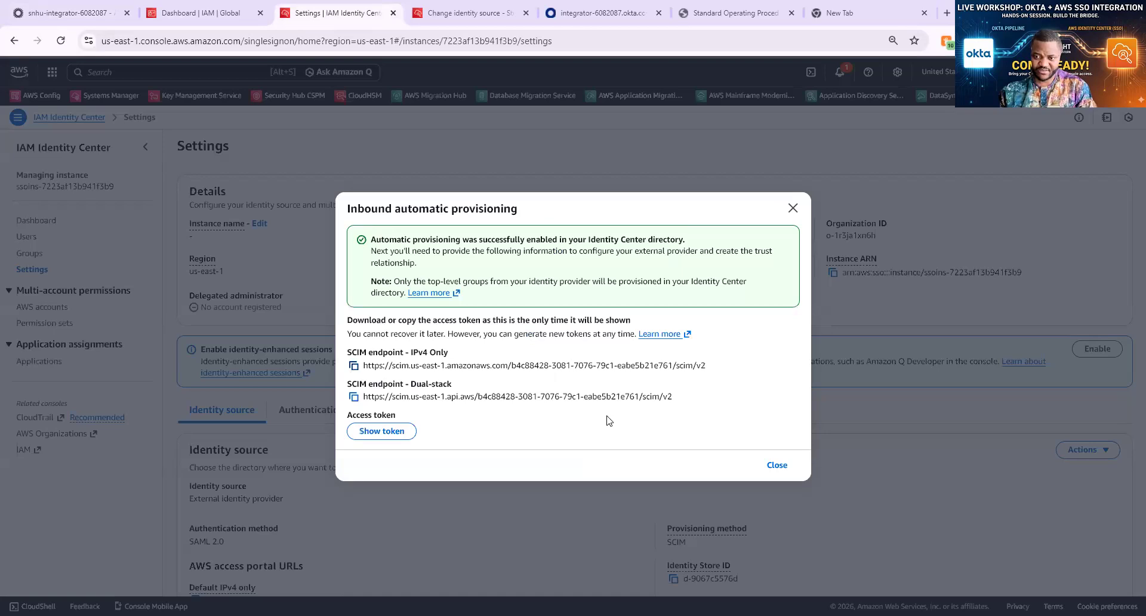
click(386, 432)
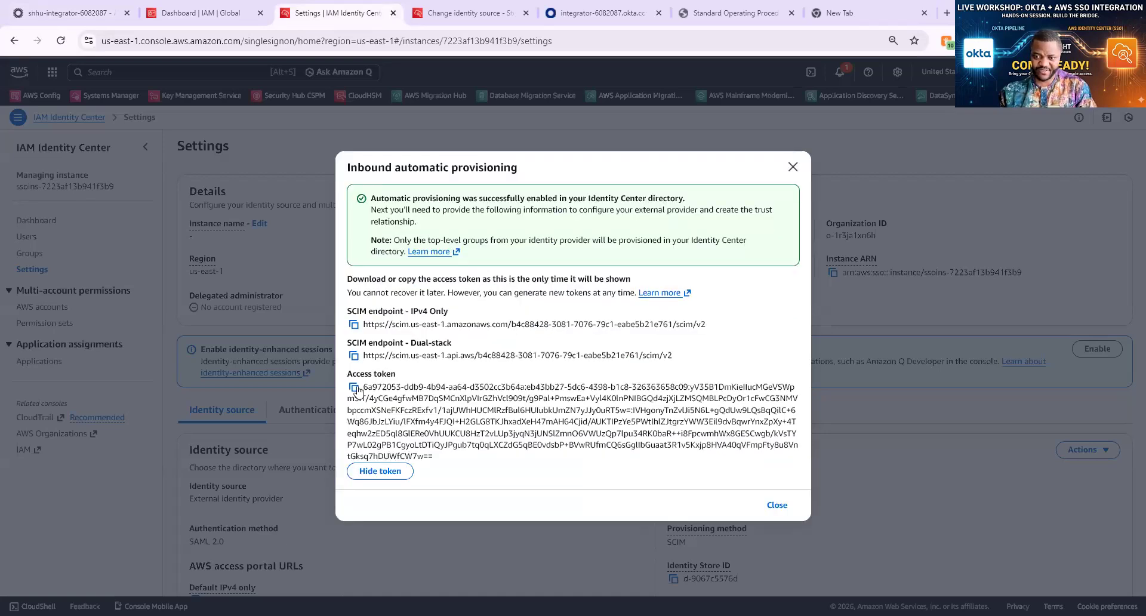
click(355, 388)
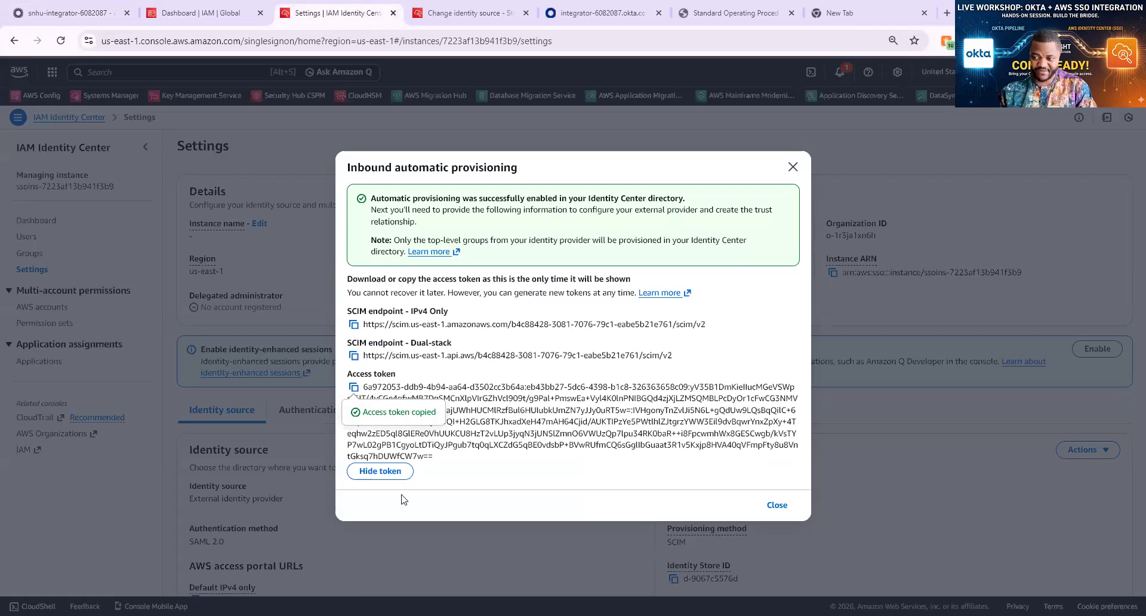
click(373, 472)
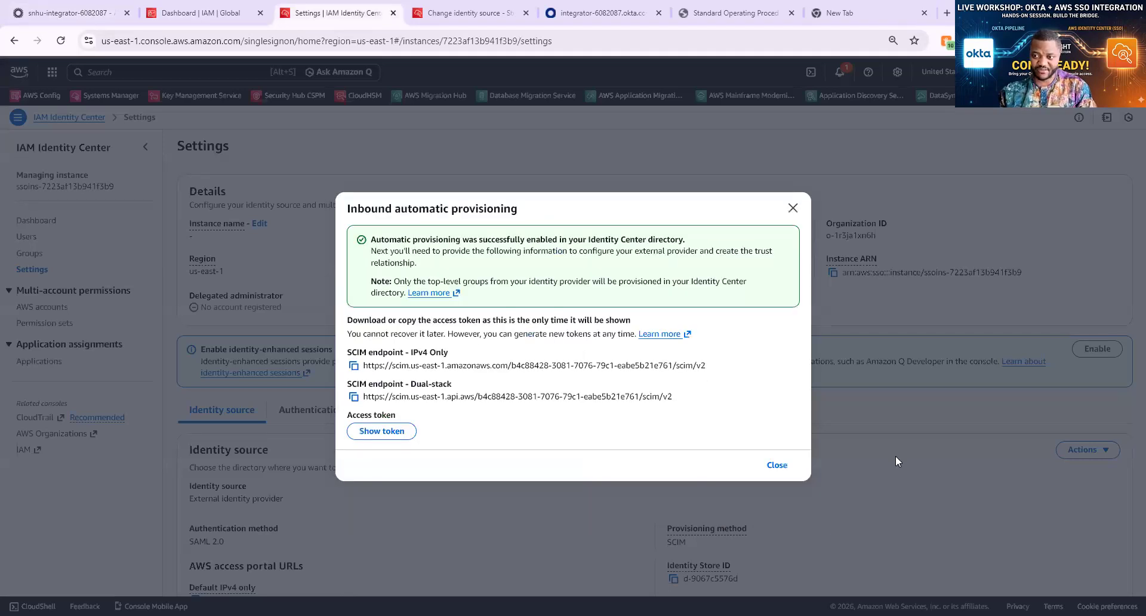
key(ctrl+1)
click(750, 437)
click(750, 436)
key(ctrl+v)
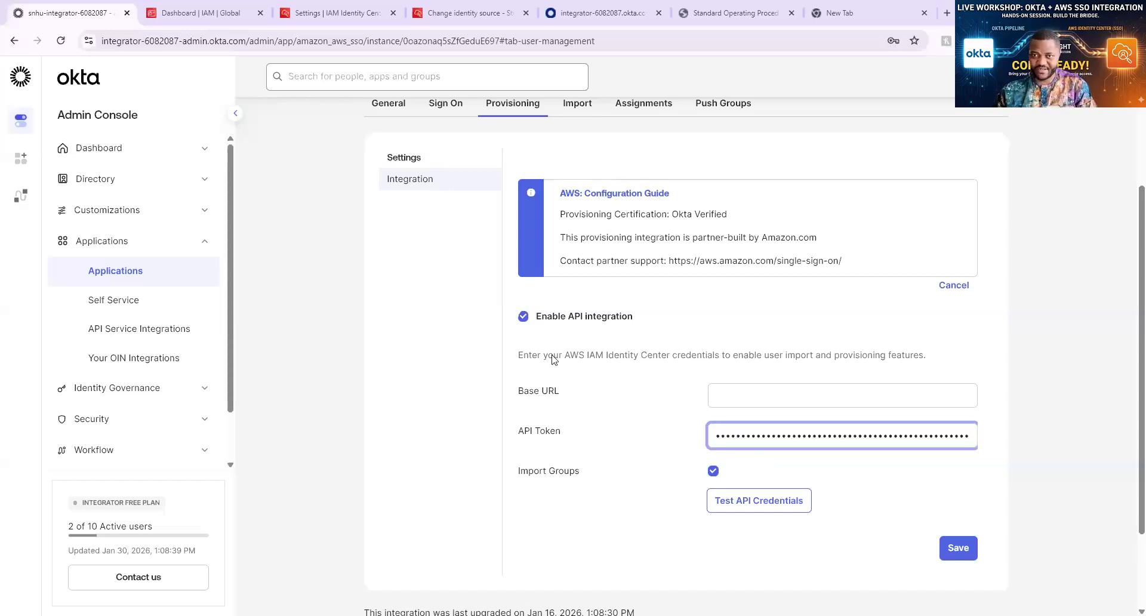
Paste the AWS IPv4 SCIM endpoint as the Base URL and test the API credentials
key(ctrl+3)
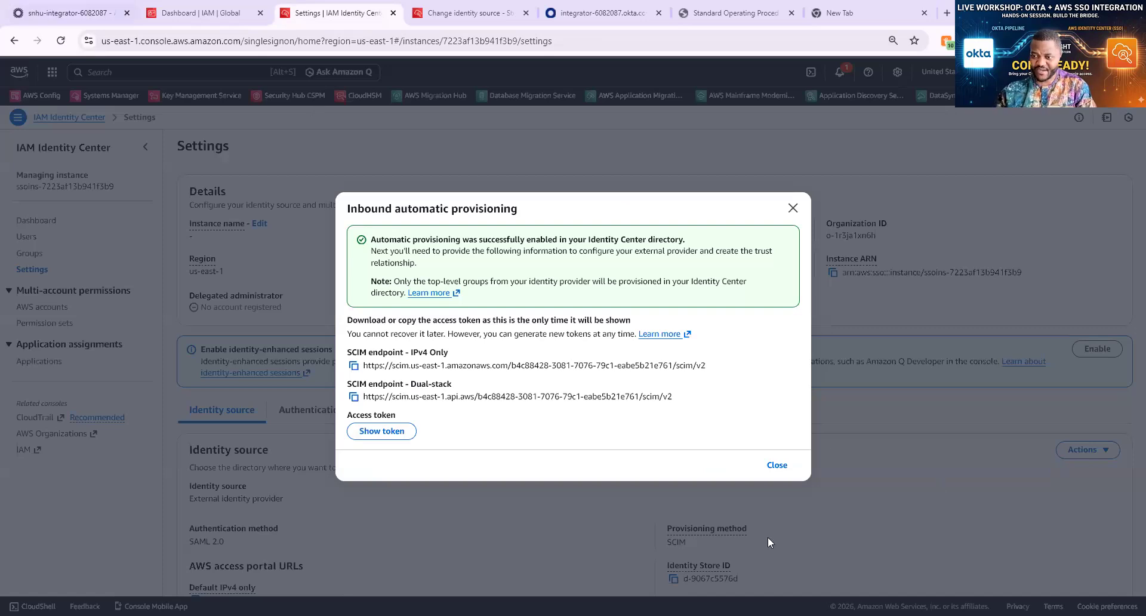
key(ctrl+1)
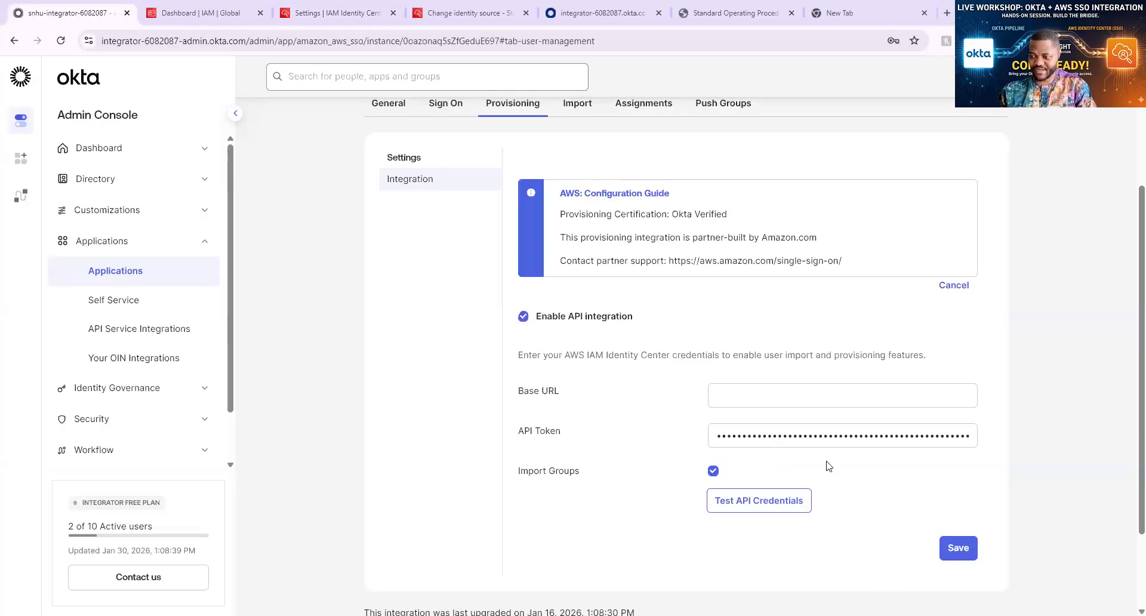
scroll(779, 445, down, 2)
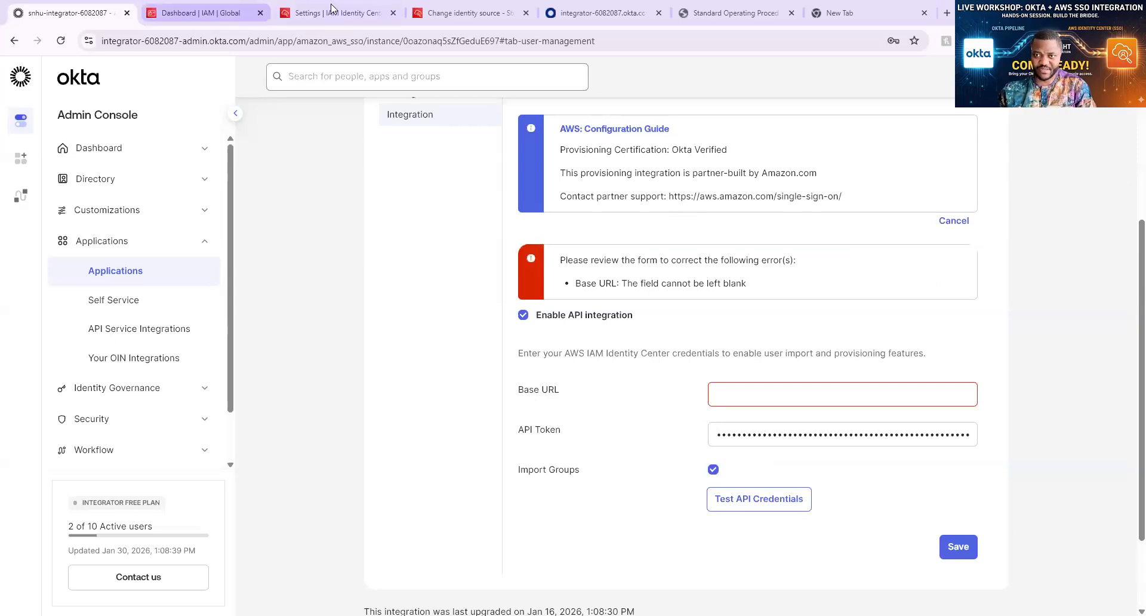
key(ctrl+2)
key(ctrl+3)
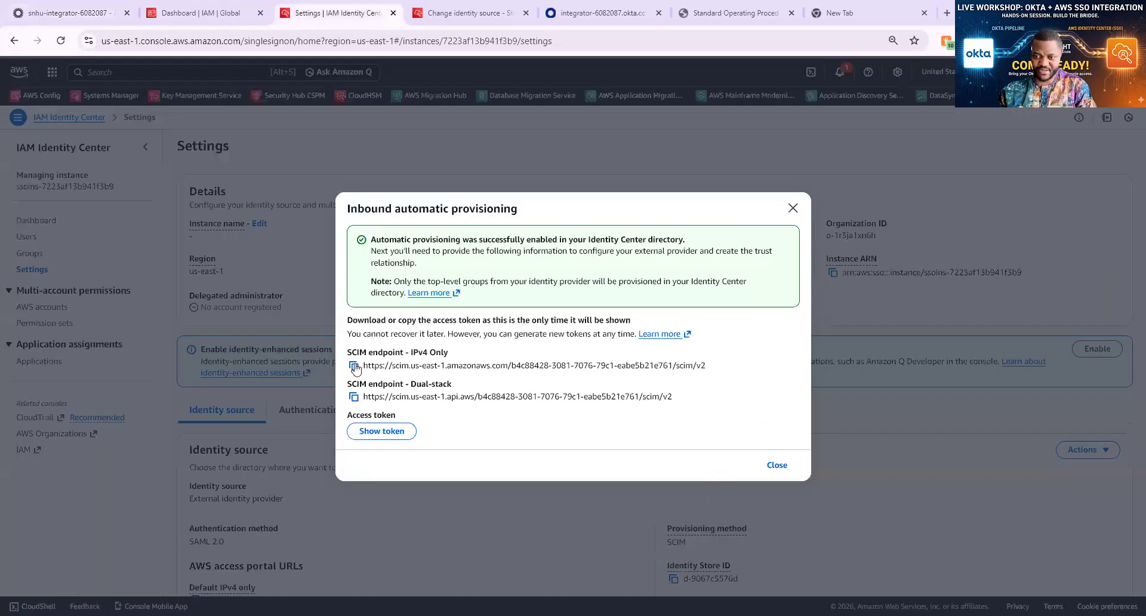
click(353, 365)
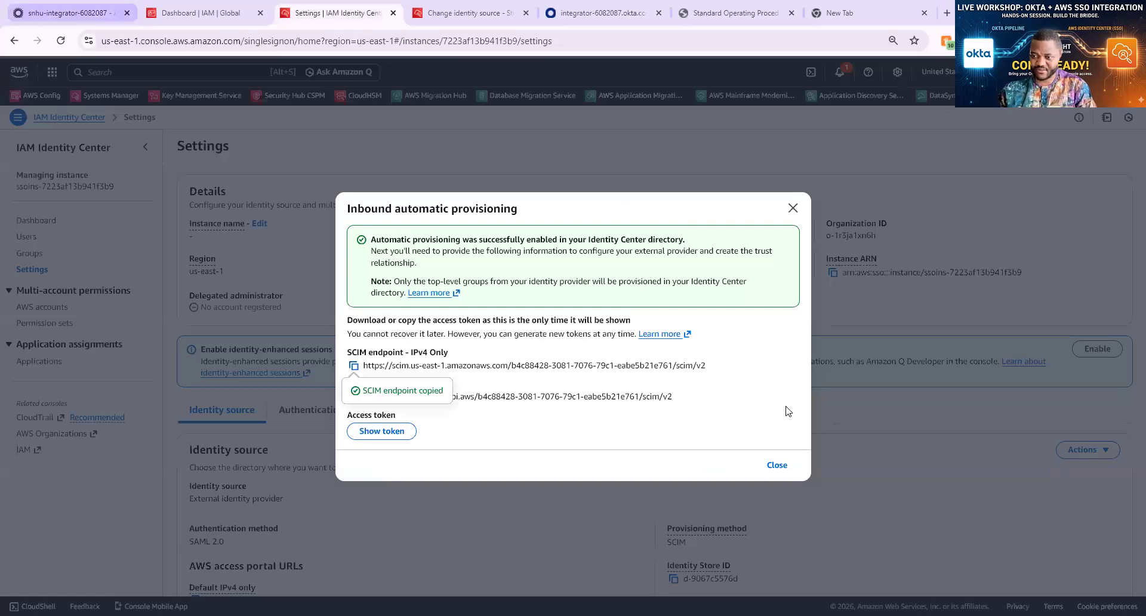
key(ctrl+1)
click(778, 396)
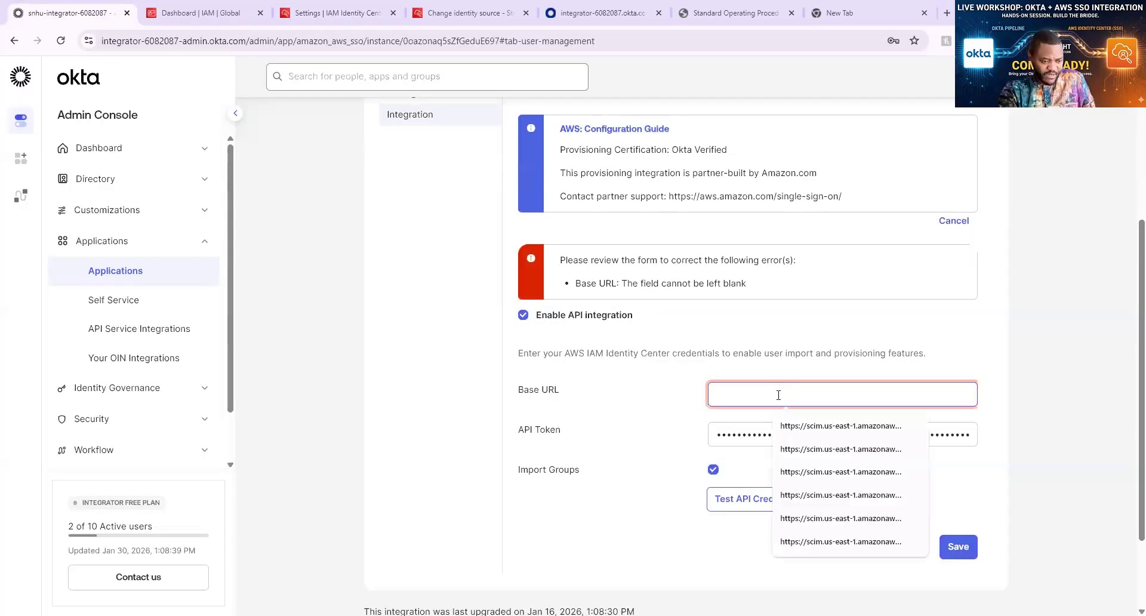
key(ctrl+v)
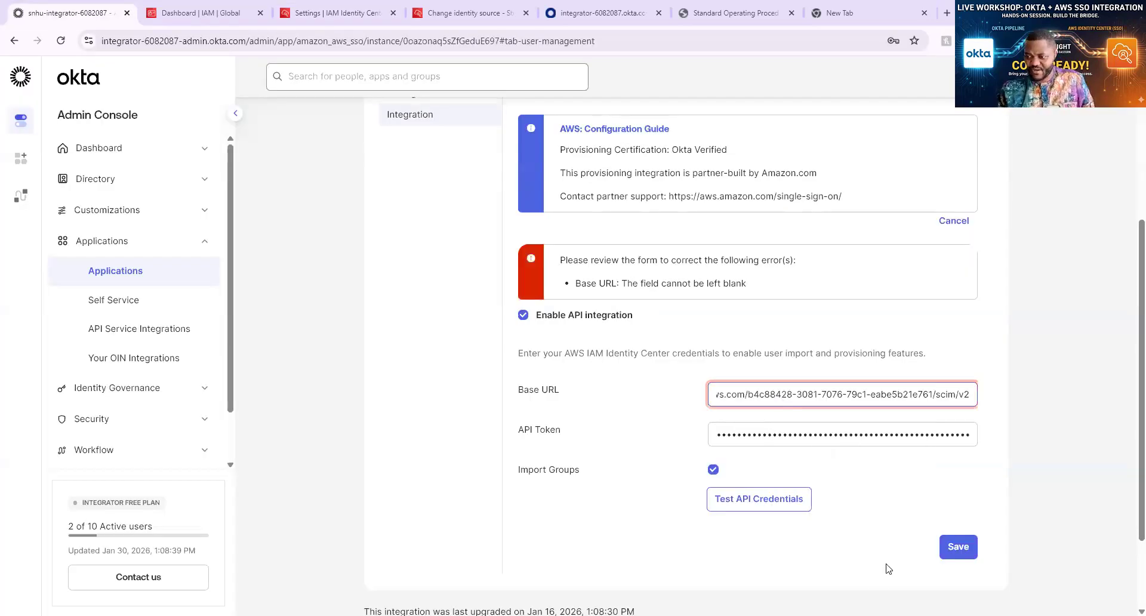
click(756, 501)
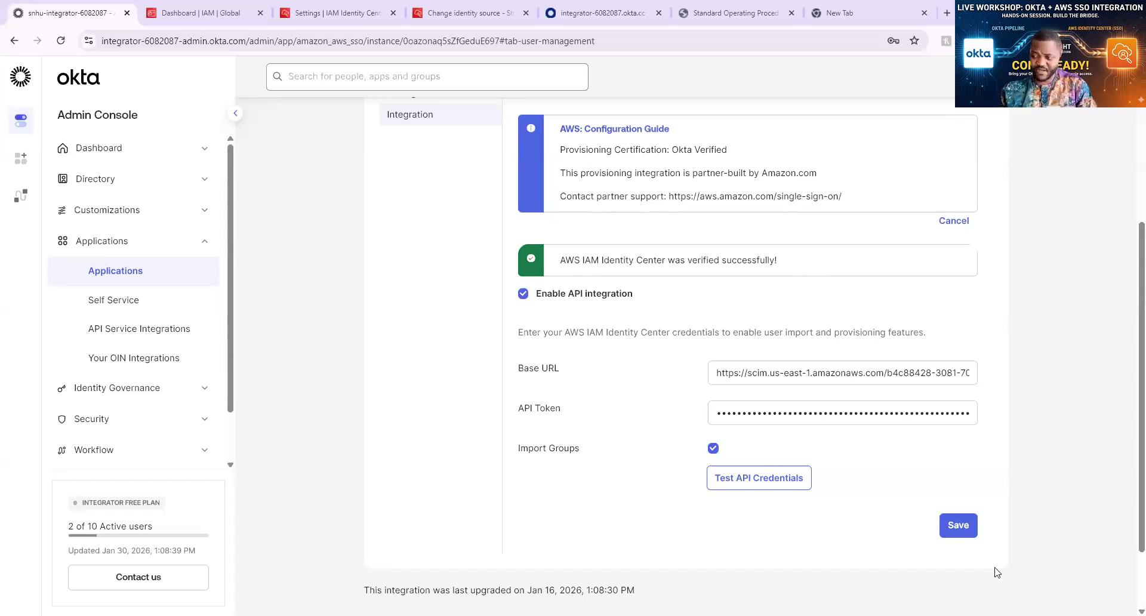
Save the API integration and review the To App provisioning options
click(961, 533)
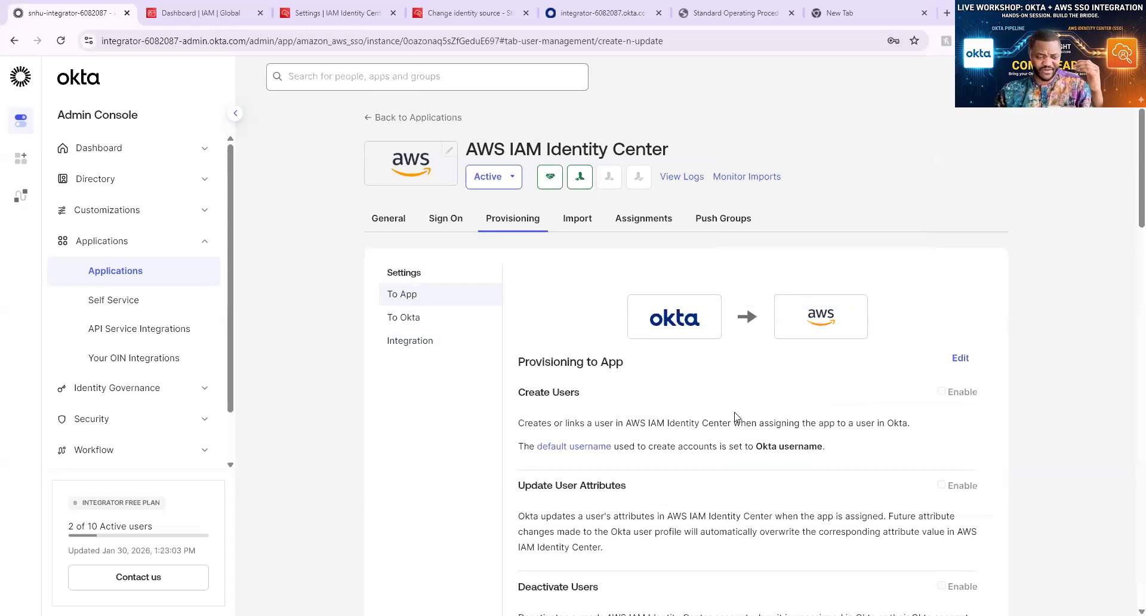
scroll(731, 358, down, 1)
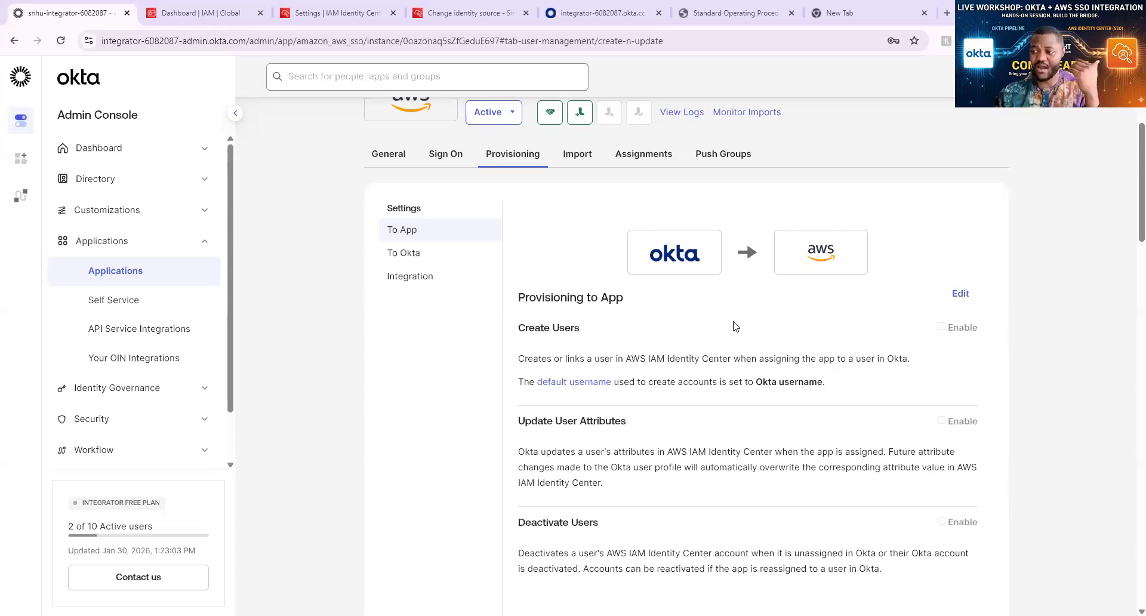
Edit To App provisioning to enable Create Users and Update User Attributes, and save
click(962, 294)
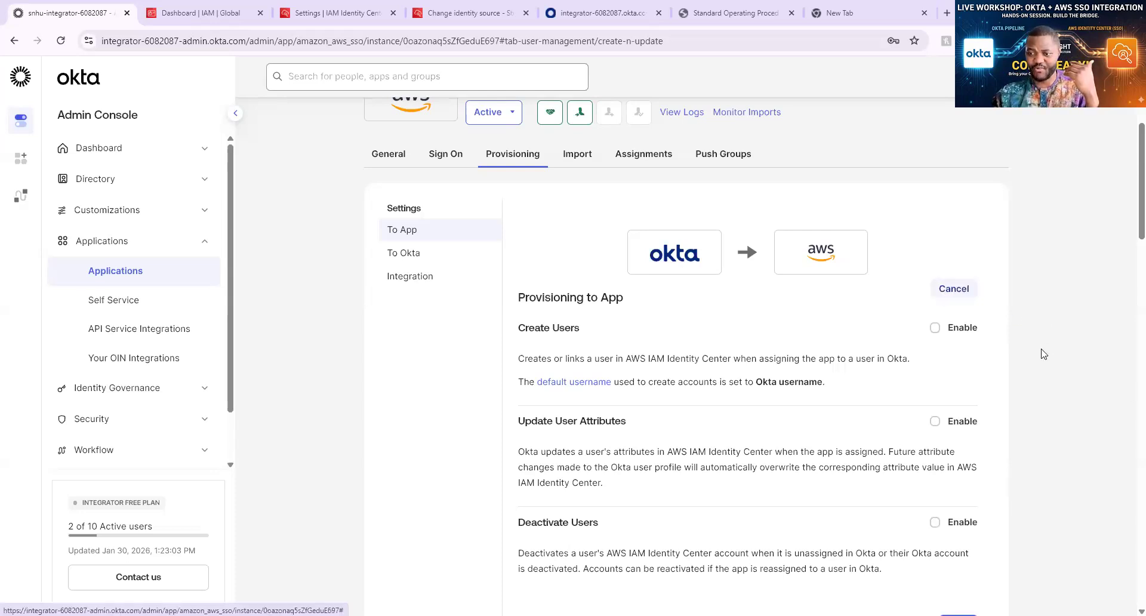
scroll(933, 276, down, 1)
click(934, 263)
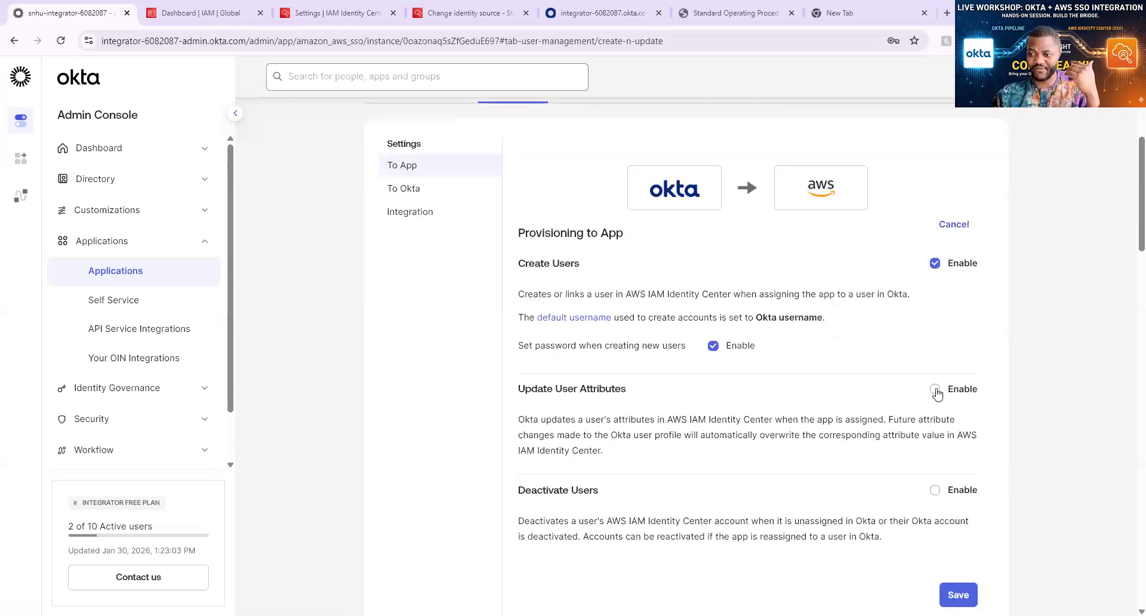
click(935, 390)
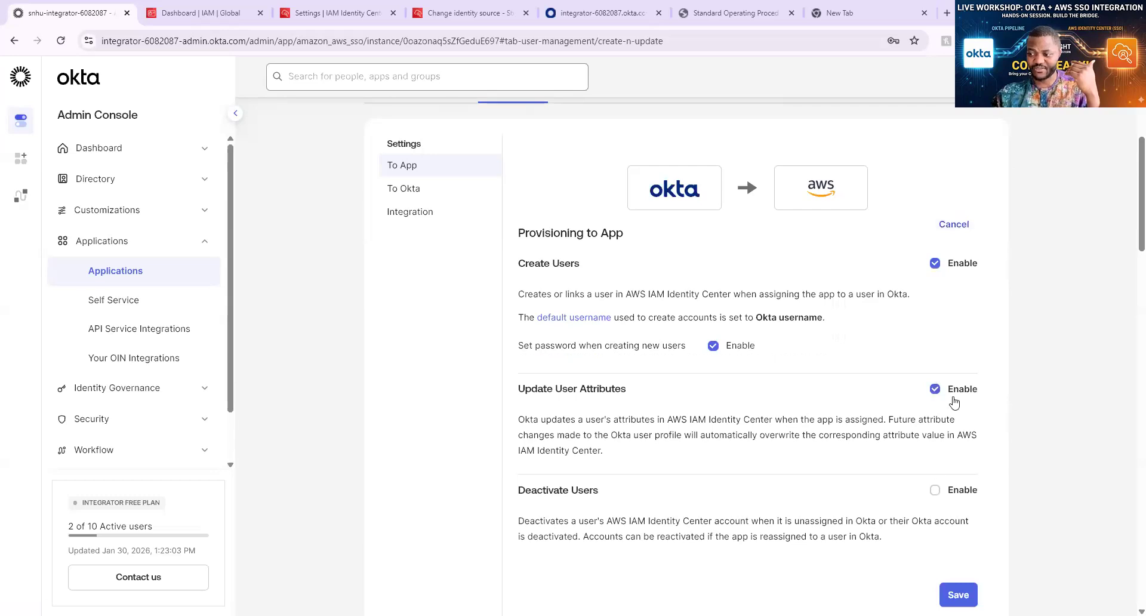
scroll(954, 403, down, 1)
click(934, 426)
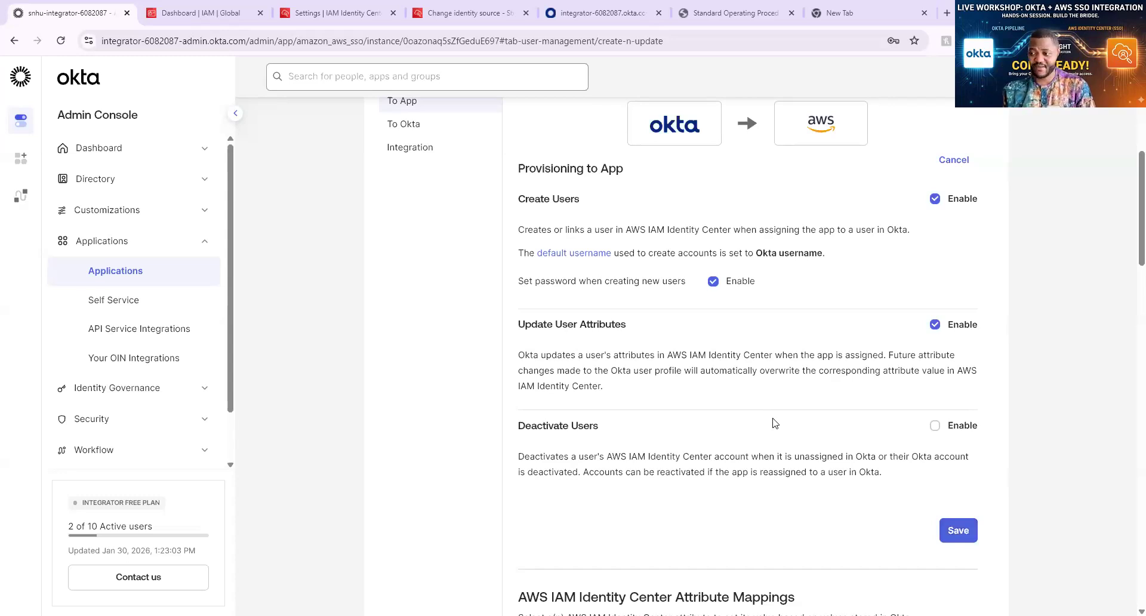
scroll(773, 422, up, 1)
scroll(774, 421, up, 1)
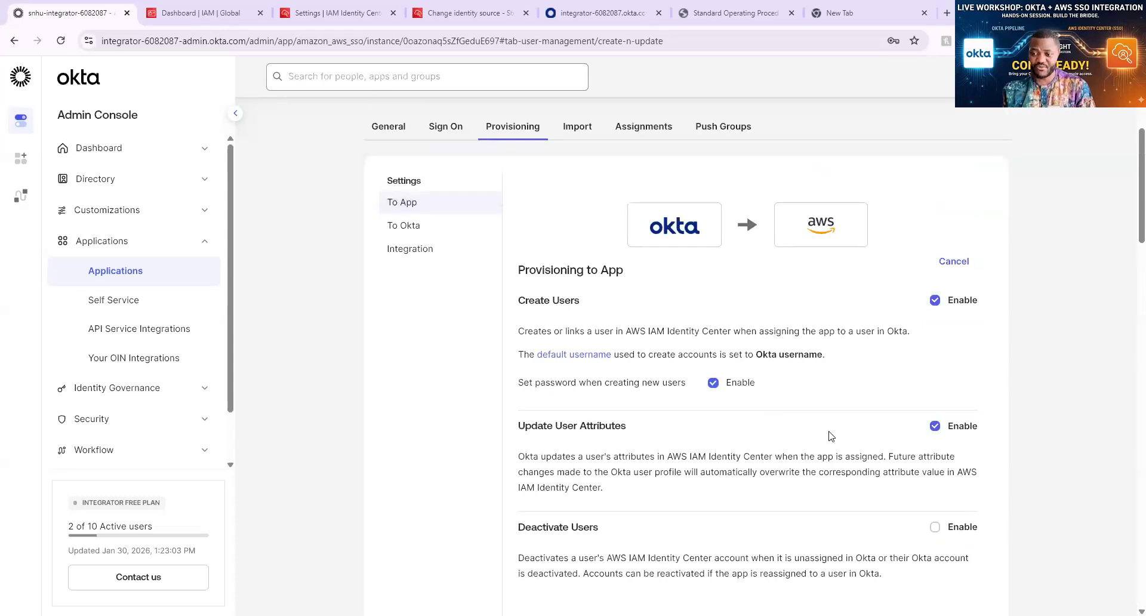
scroll(776, 421, down, 4)
scroll(968, 351, down, 1)
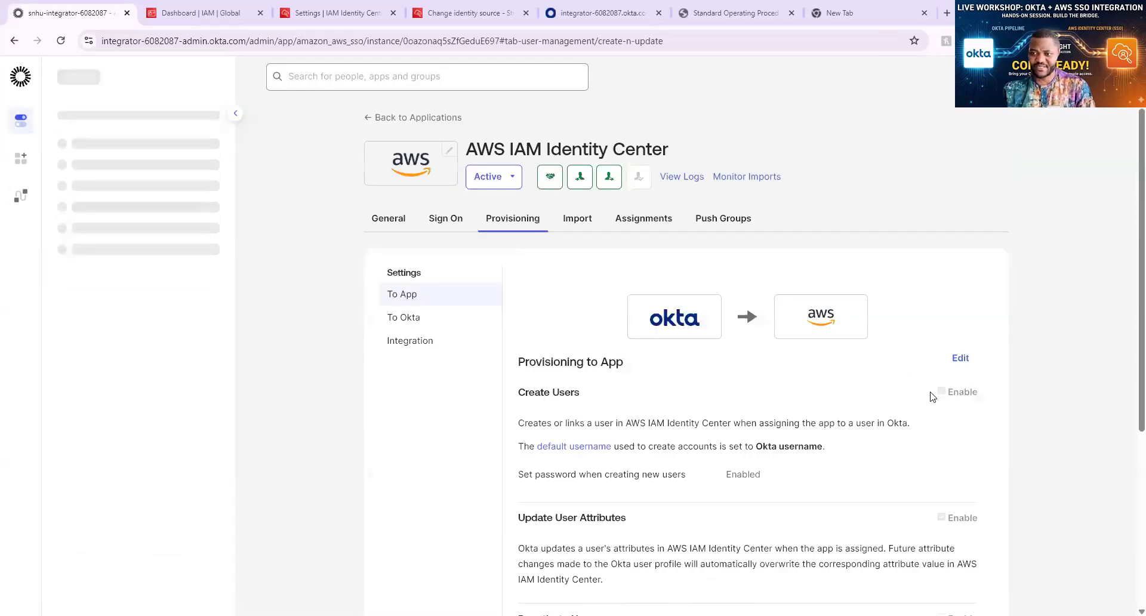
scroll(925, 388, down, 6)
scroll(925, 391, down, 5)
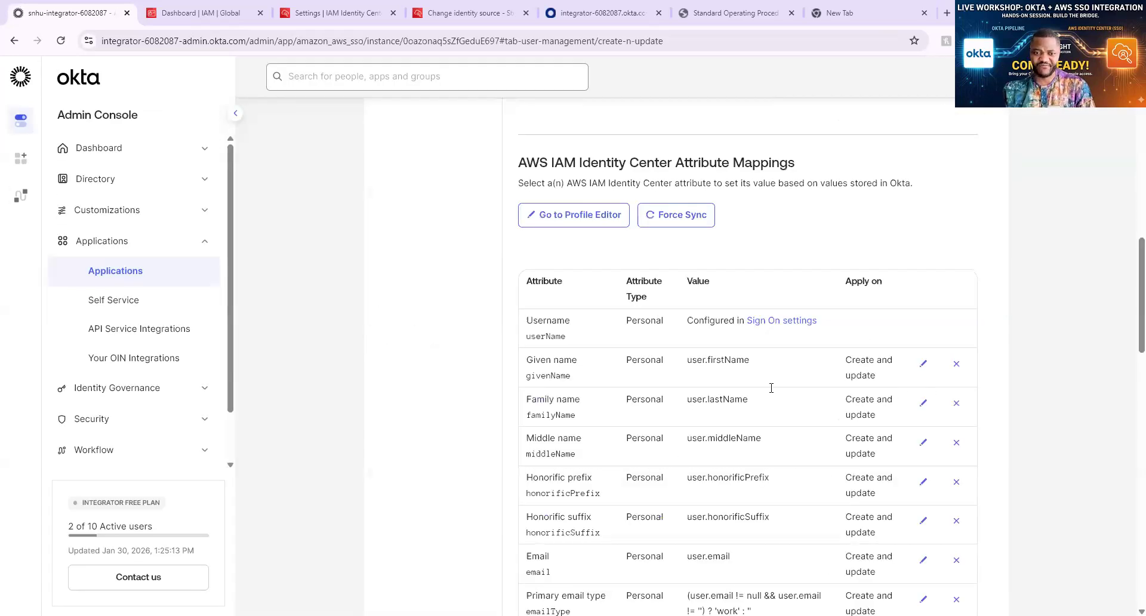
scroll(824, 392, up, 11)
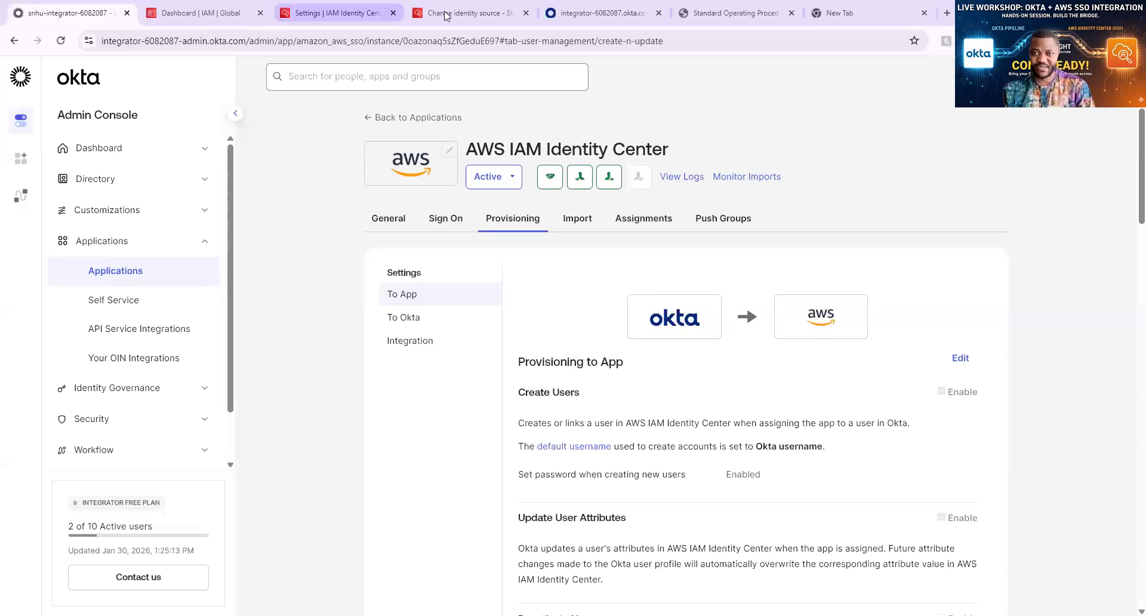
Close Identity Center's inbound provisioning dialog and confirm the Users list is still empty
click(334, 13)
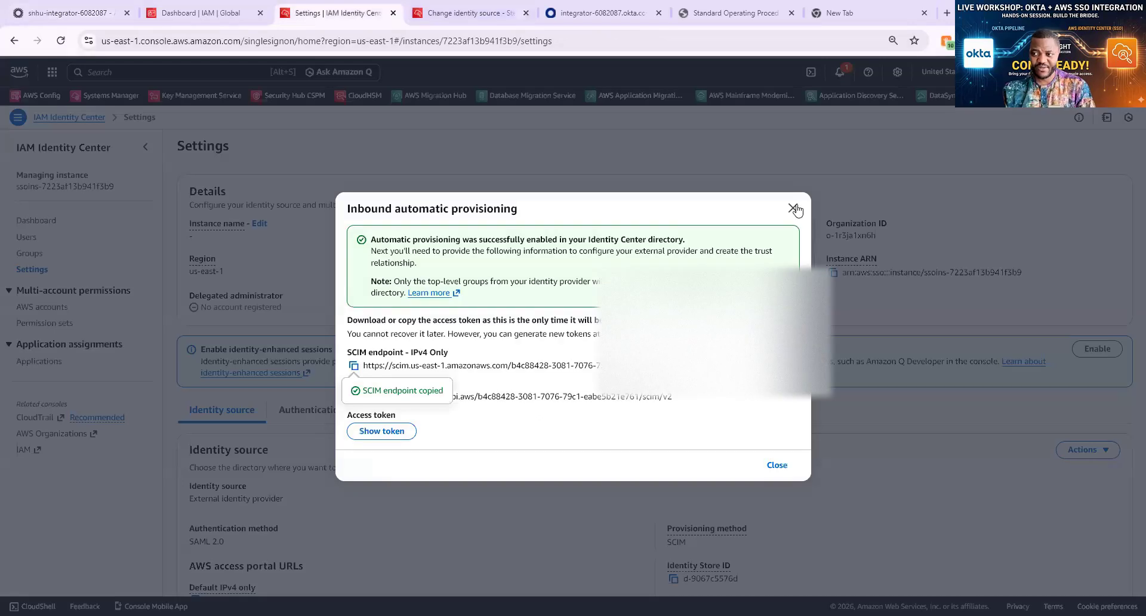
key(Escape)
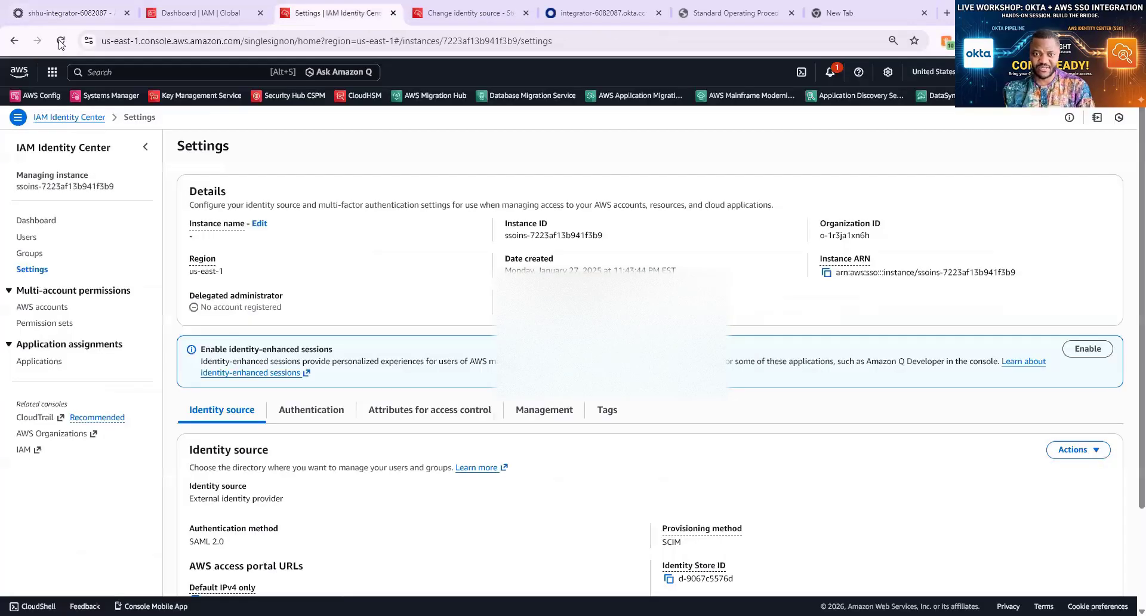
click(34, 240)
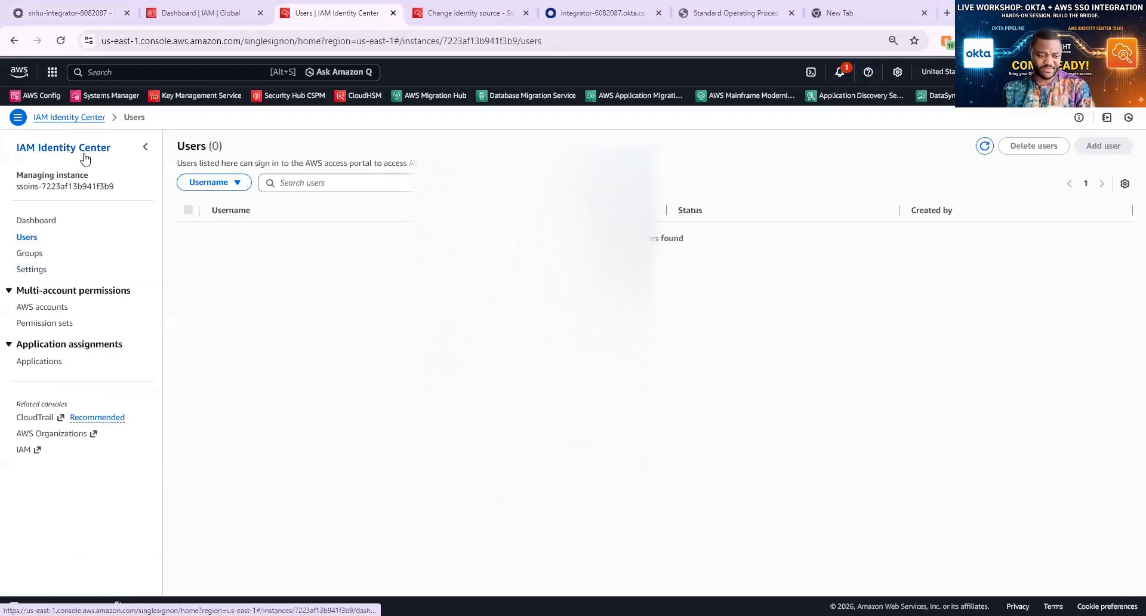
click(84, 14)
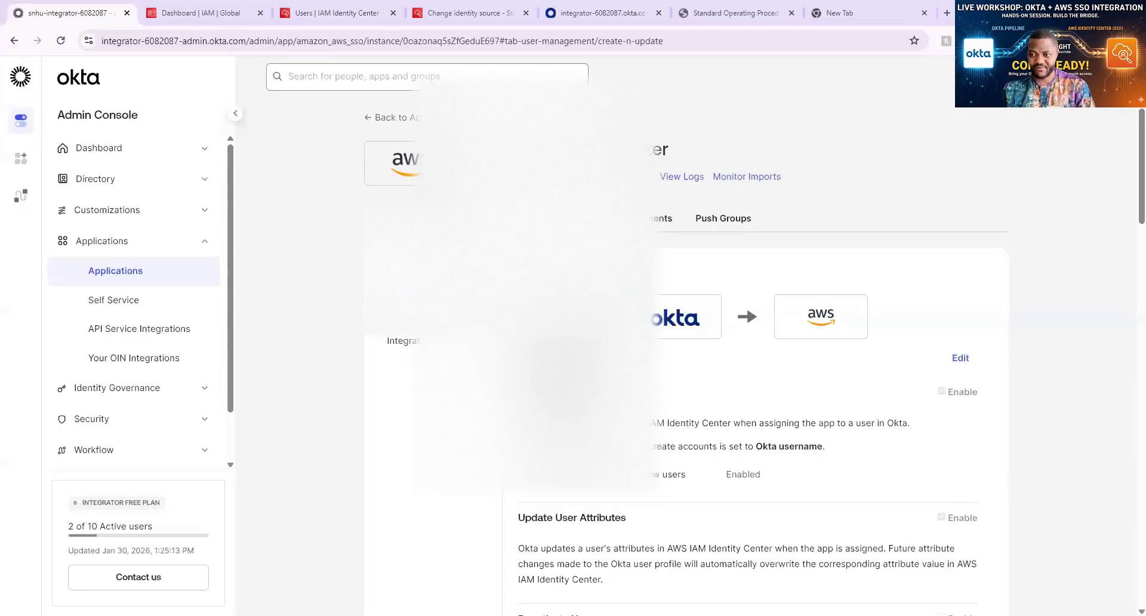
Assign a user to the AWS app via Assignments > Assign to People
click(650, 218)
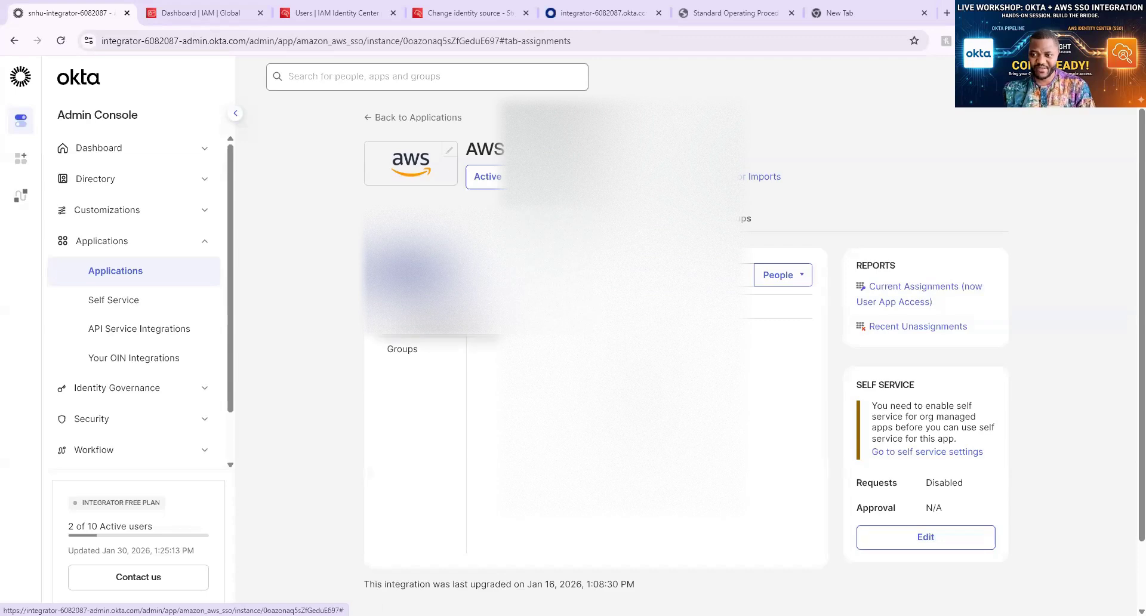
click(447, 323)
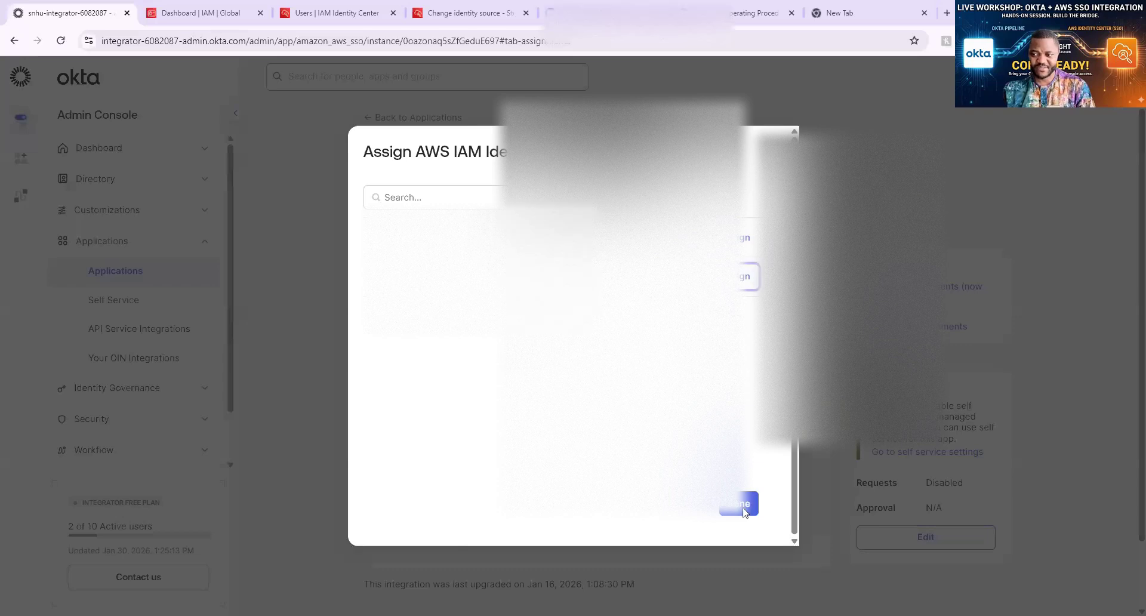
click(743, 276)
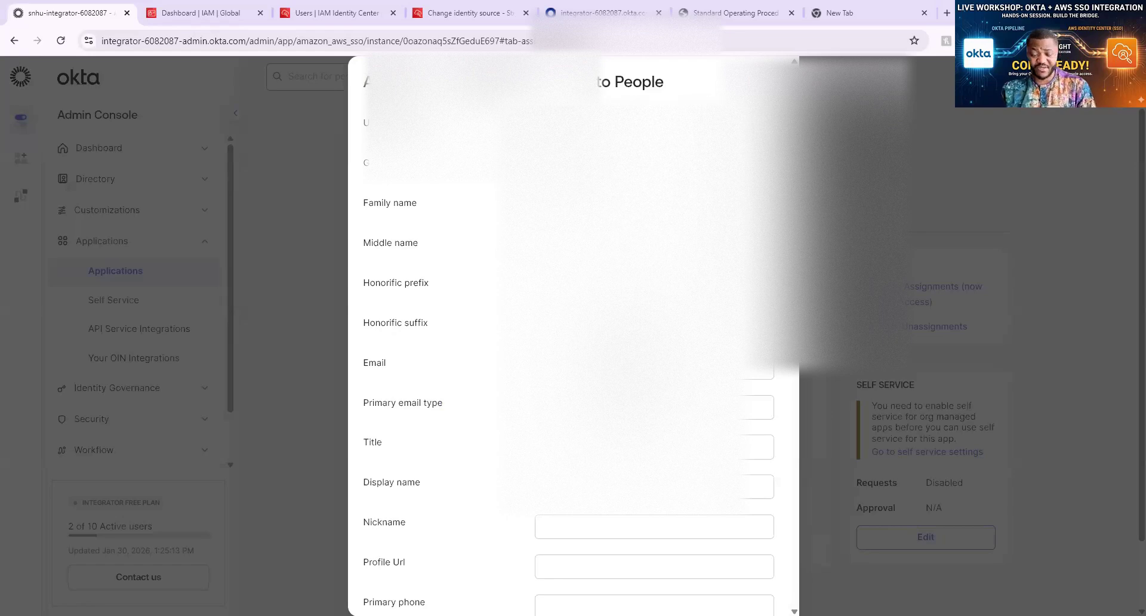
scroll(573, 334, down, 3)
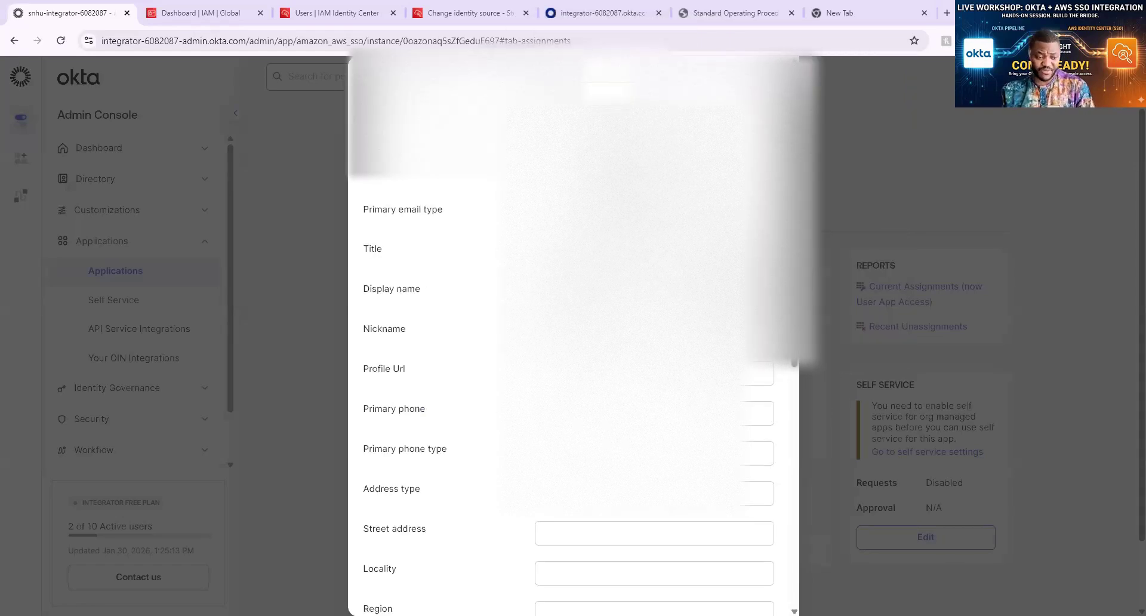
scroll(573, 334, down, 5)
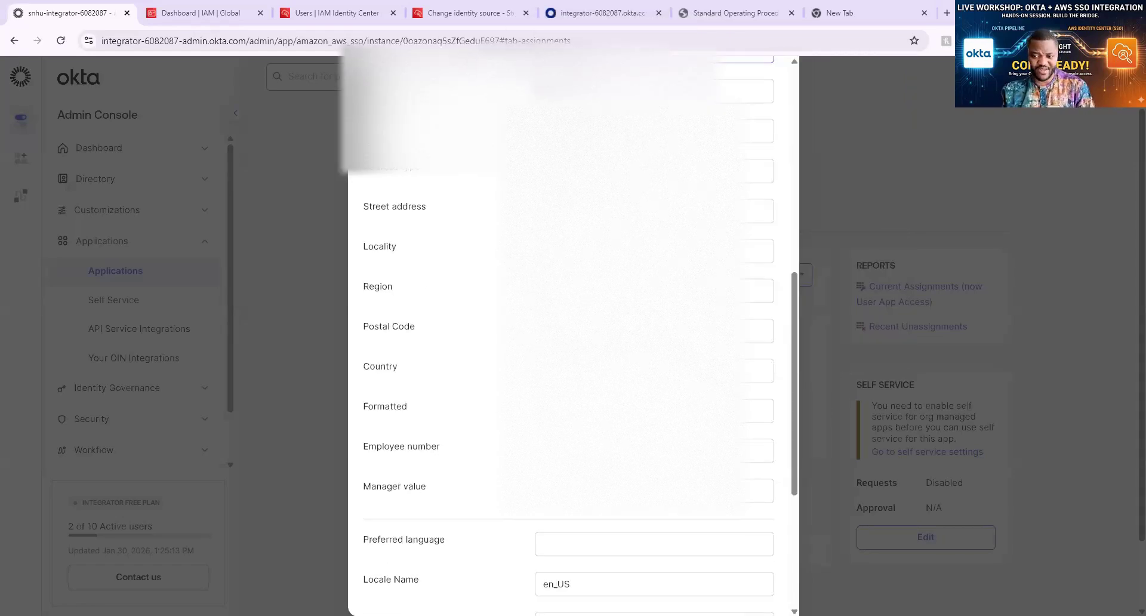
scroll(573, 334, down, 5)
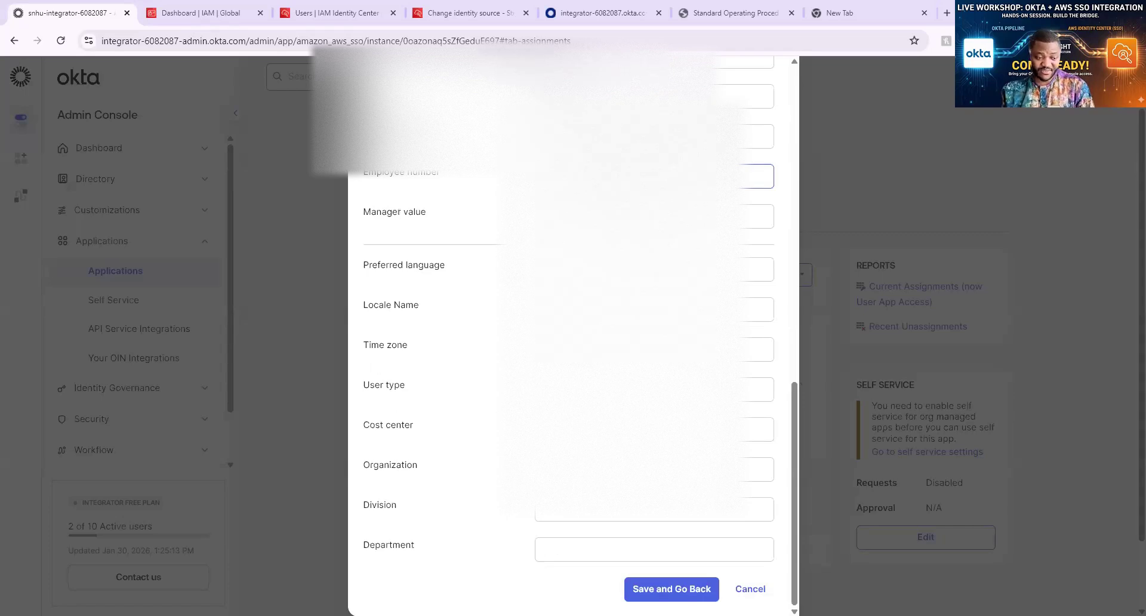
scroll(573, 335, up, 6)
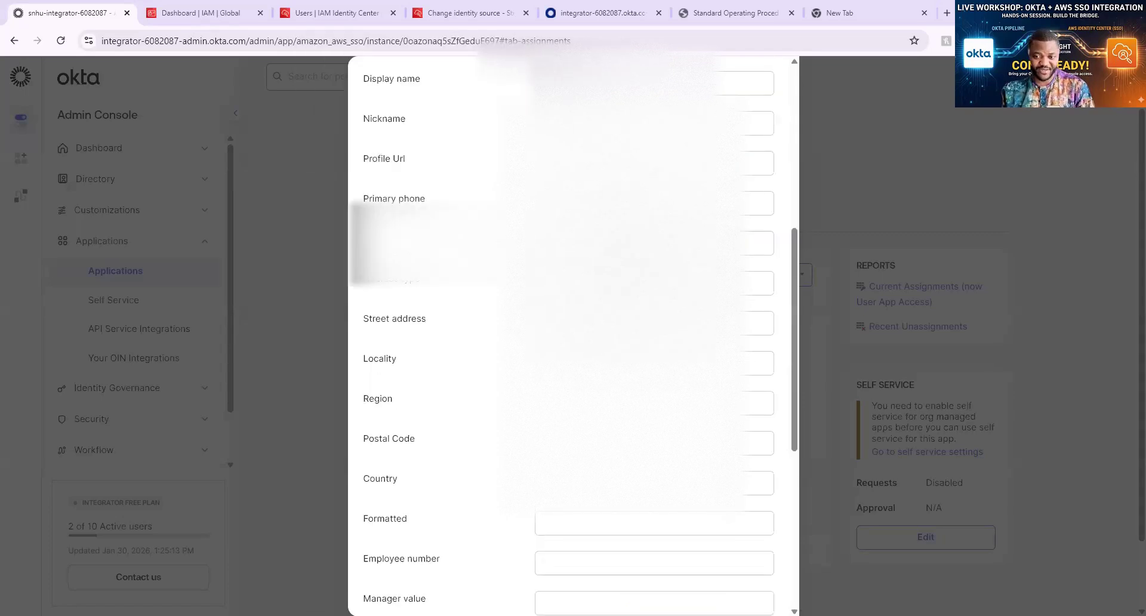
scroll(573, 334, up, 4)
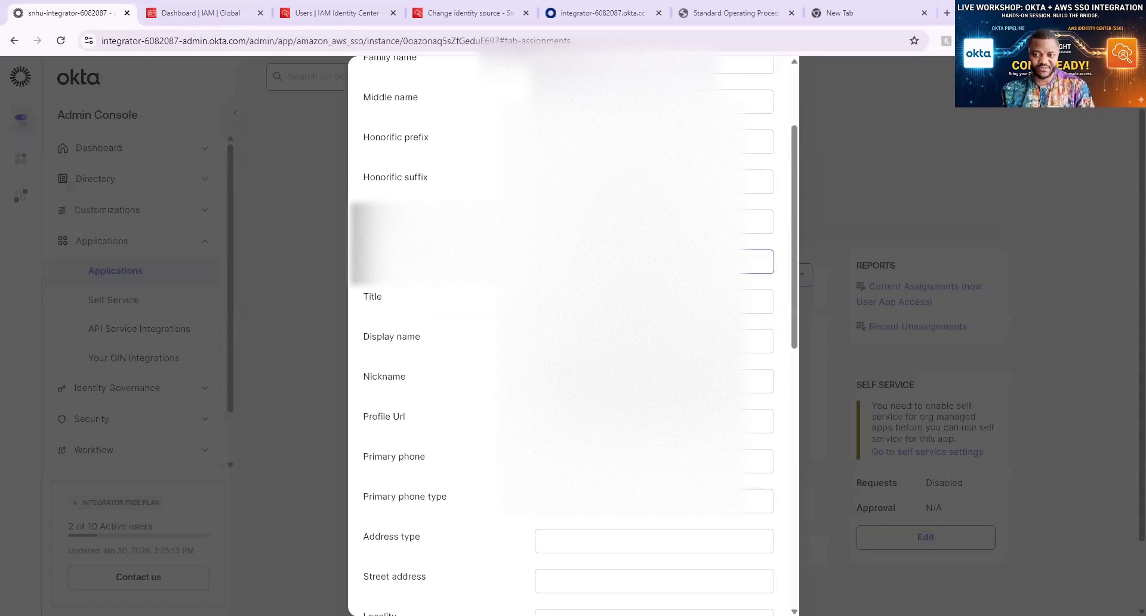
Check the user's Display name and User type attributes, save, and finish the assignment
click(757, 340)
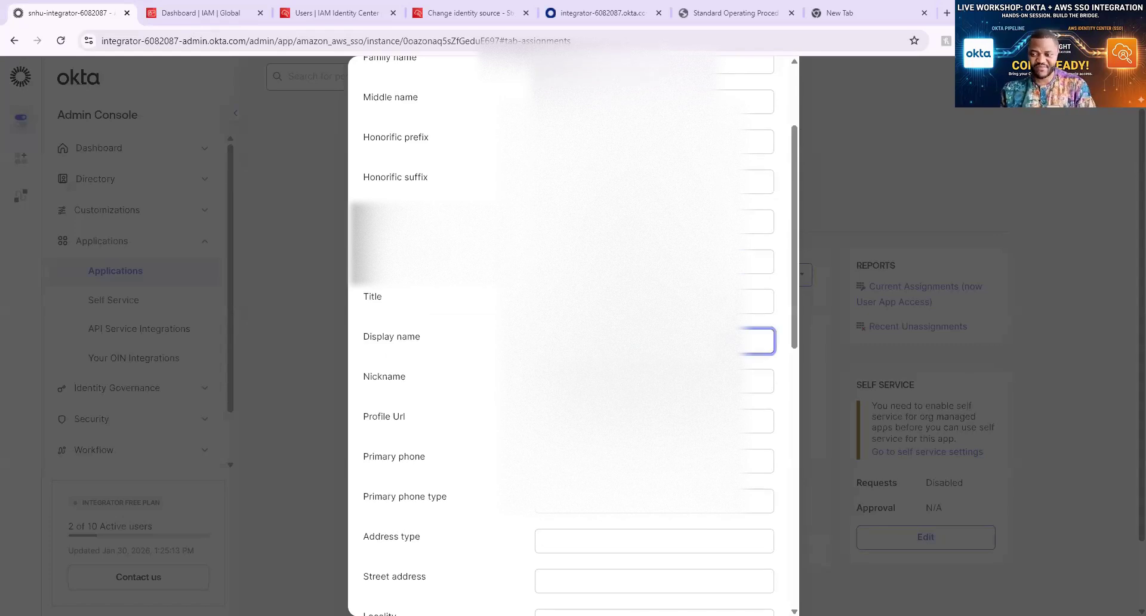
scroll(573, 334, down, 6)
scroll(573, 334, down, 4)
click(671, 395)
click(666, 580)
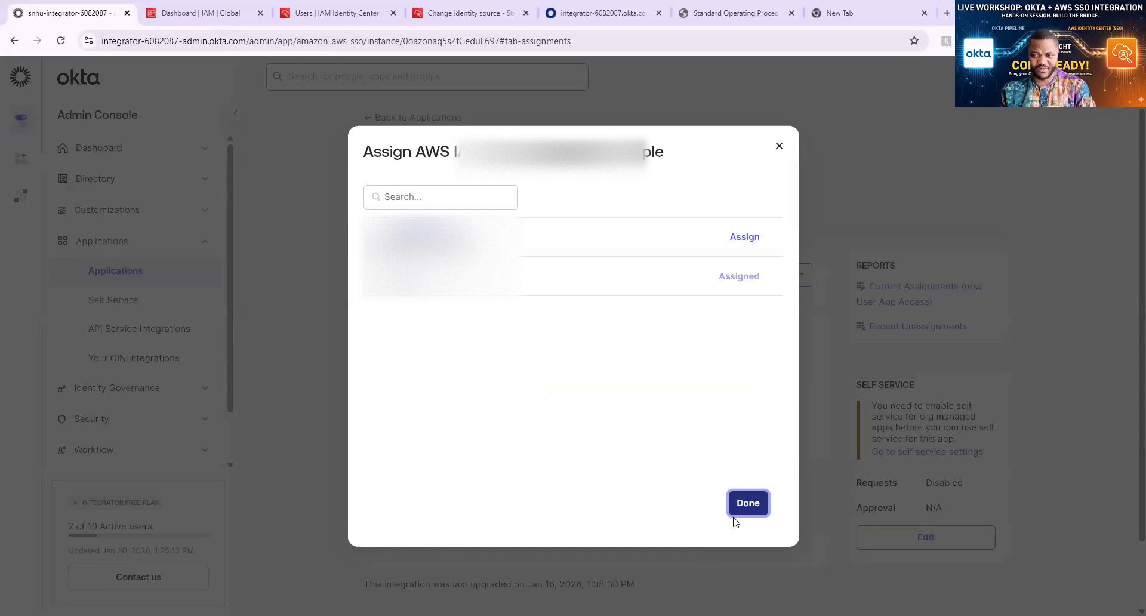
click(740, 508)
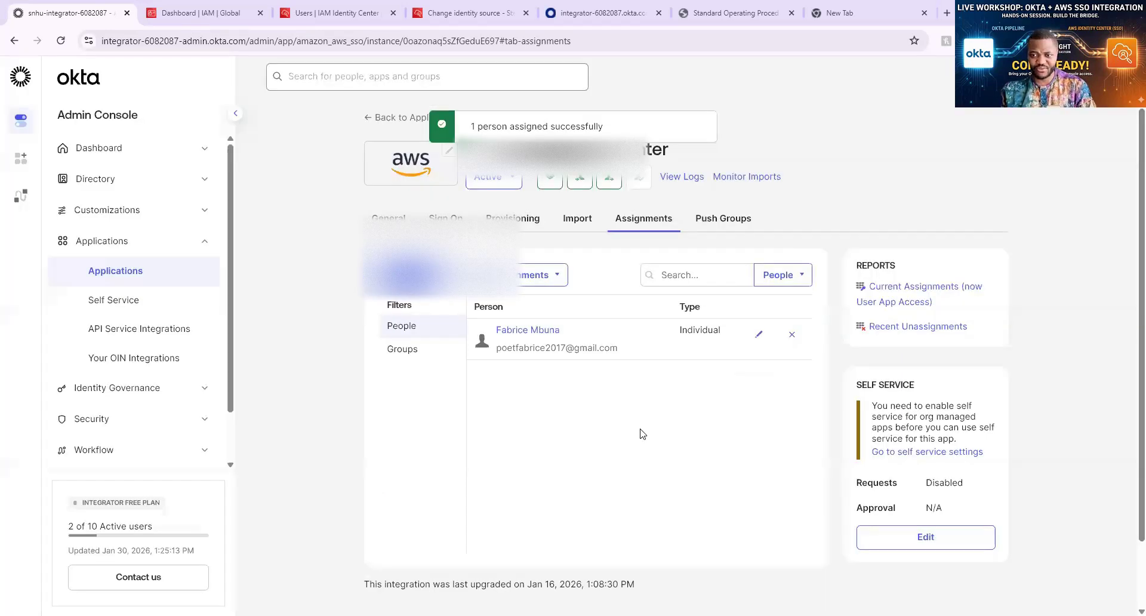
Reload the Identity Center Users list to show the new user created by SCIM
click(475, 14)
click(354, 14)
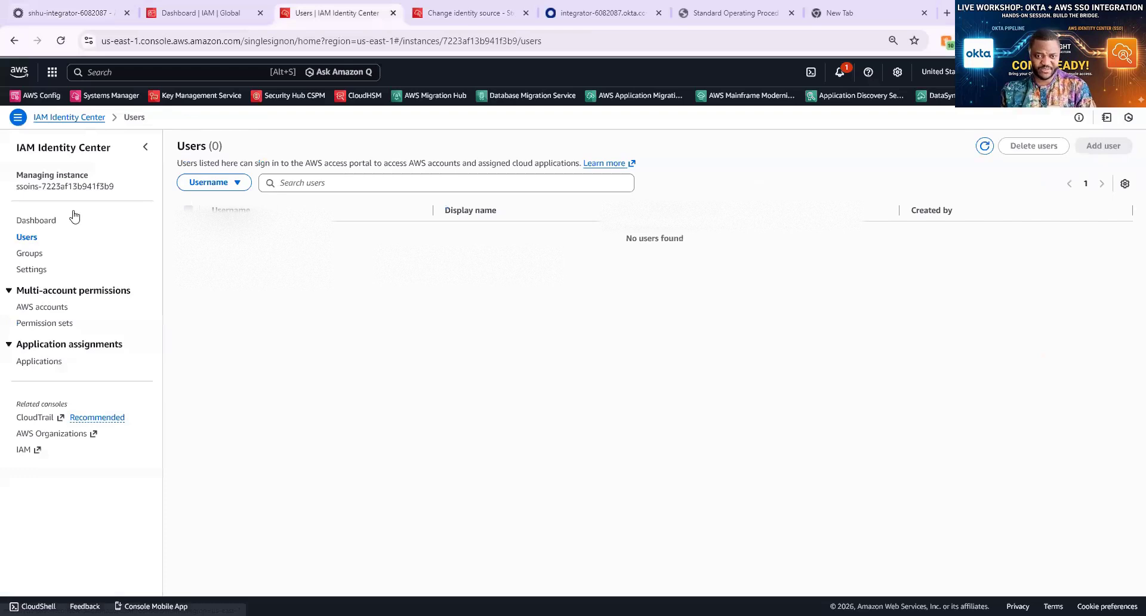
key(F5)
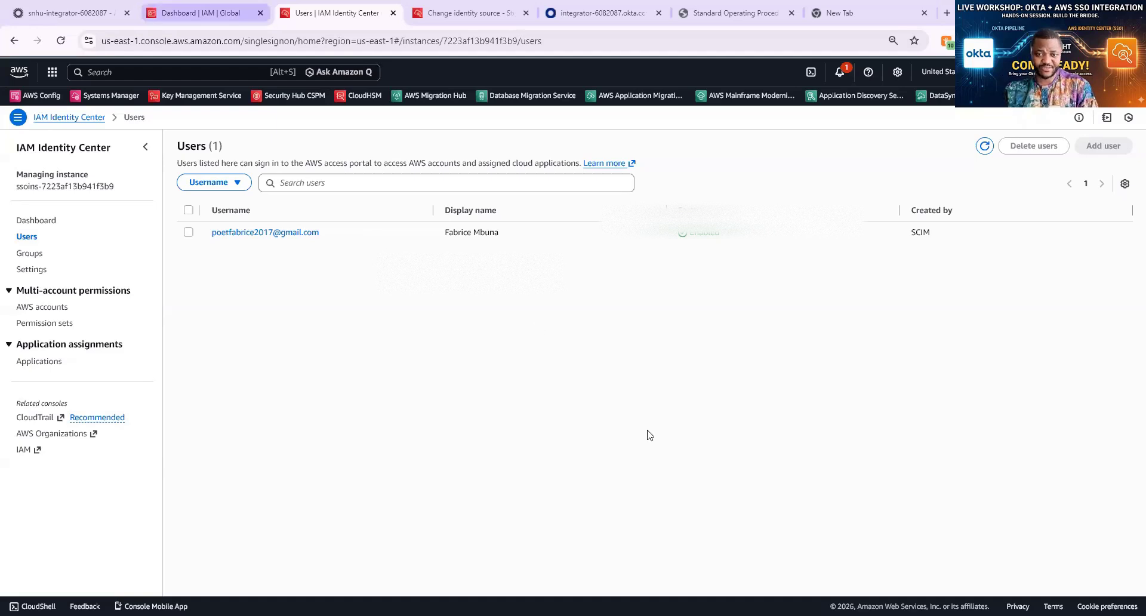
key(ctrl+Page_Up)
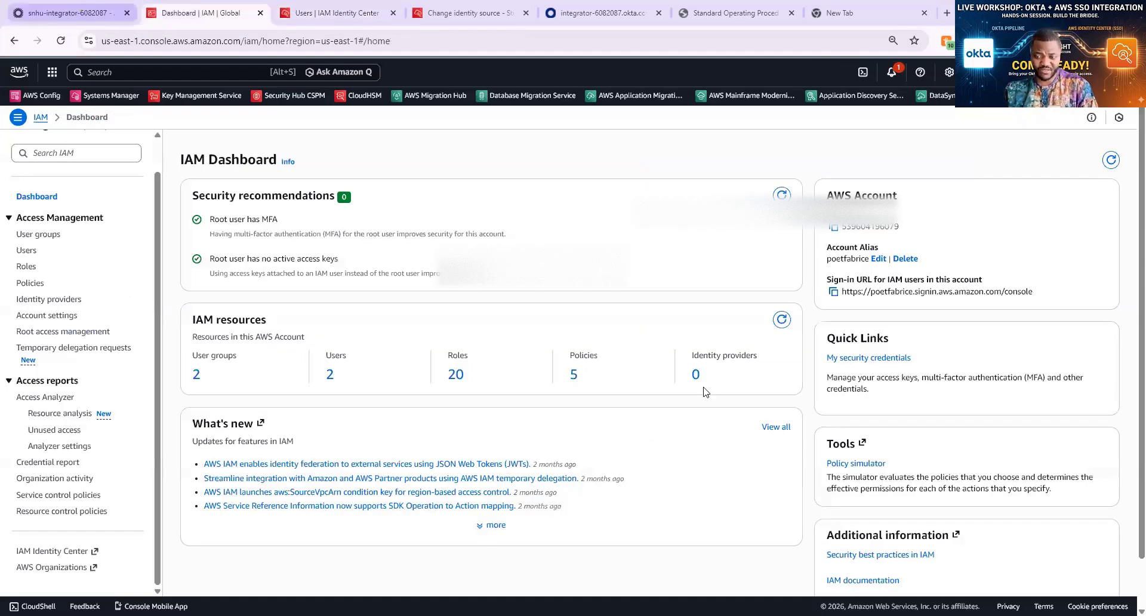
Switch from the IAM Dashboard to the previous browser tab
key(ctrl+Page_Up)
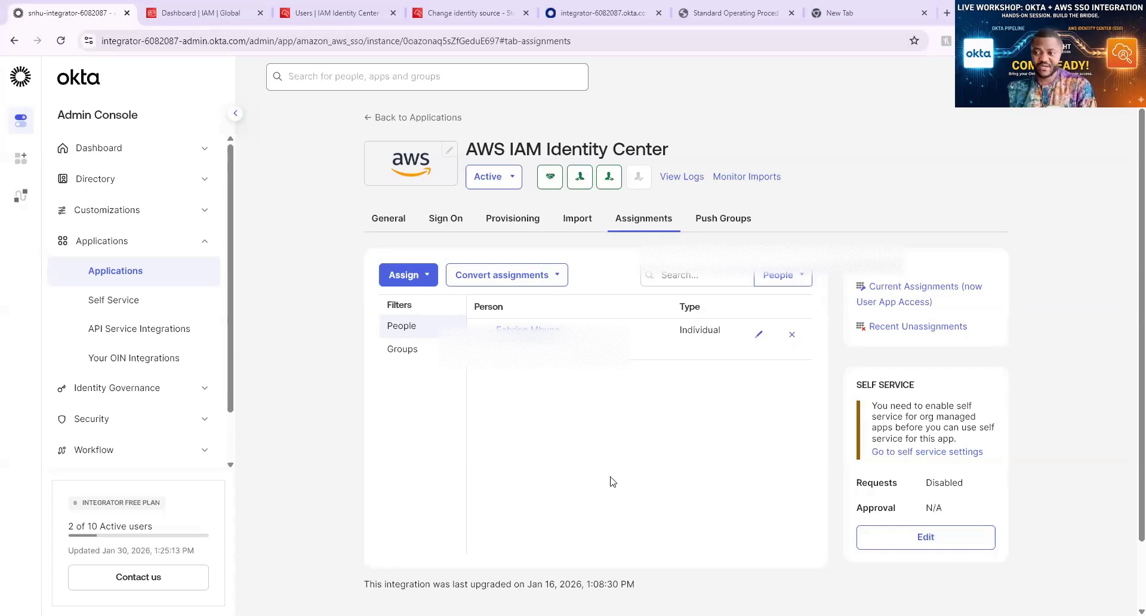
click(463, 14)
click(605, 13)
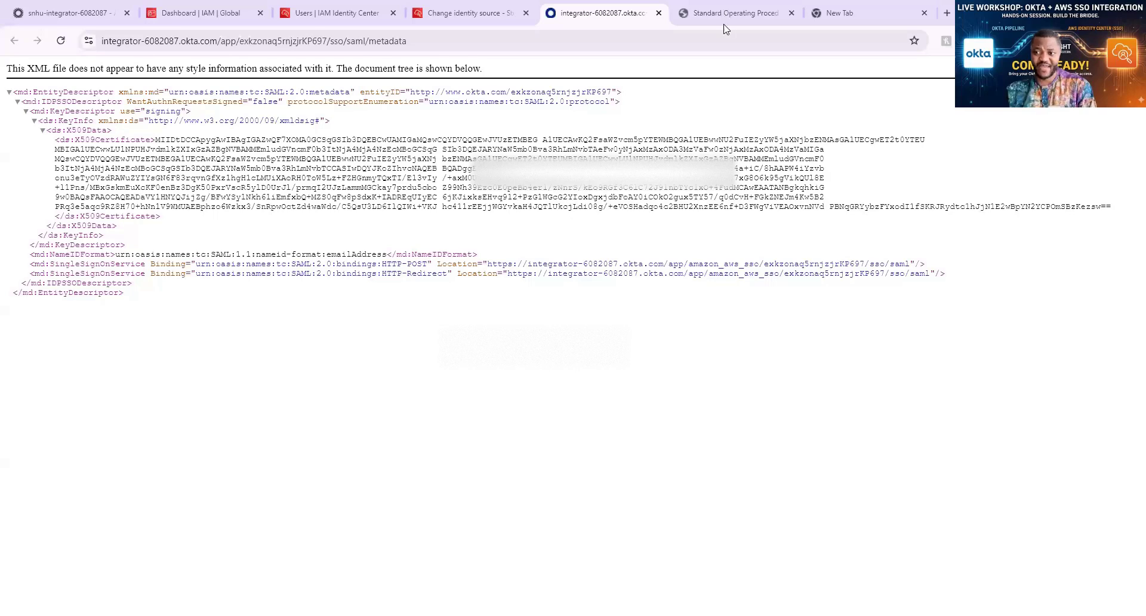
key(ctrl+Tab)
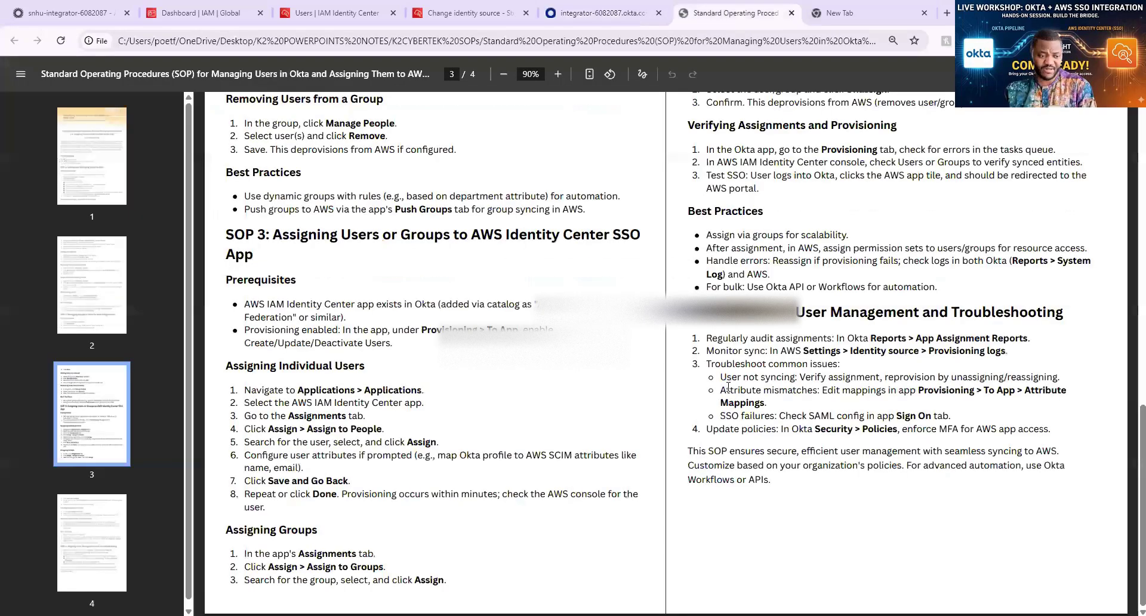
scroll(728, 386, up, 3)
scroll(728, 386, up, 2)
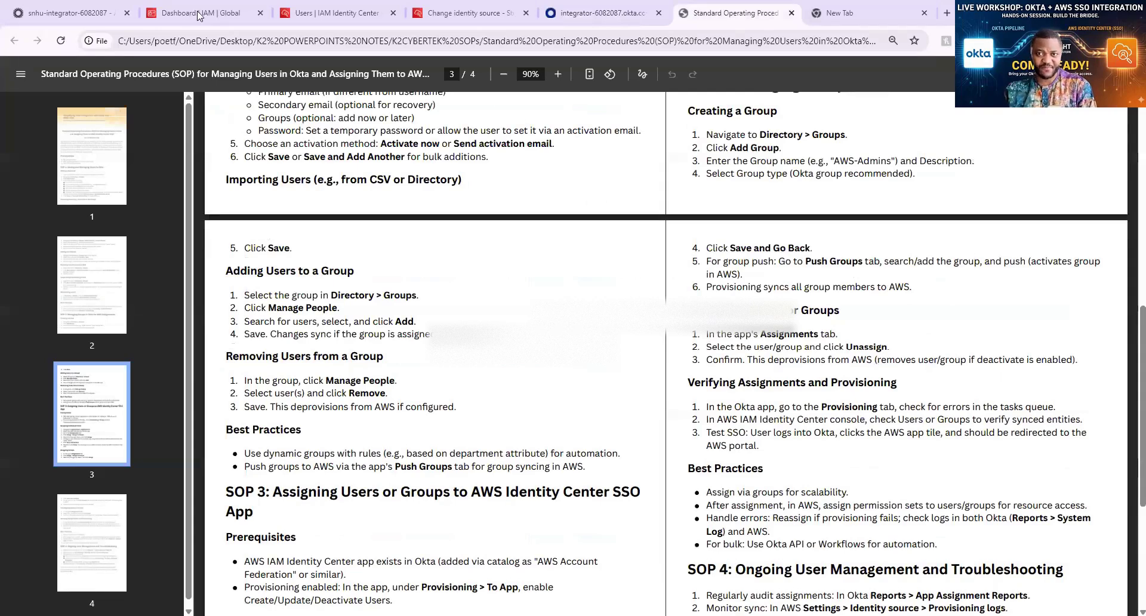
click(107, 15)
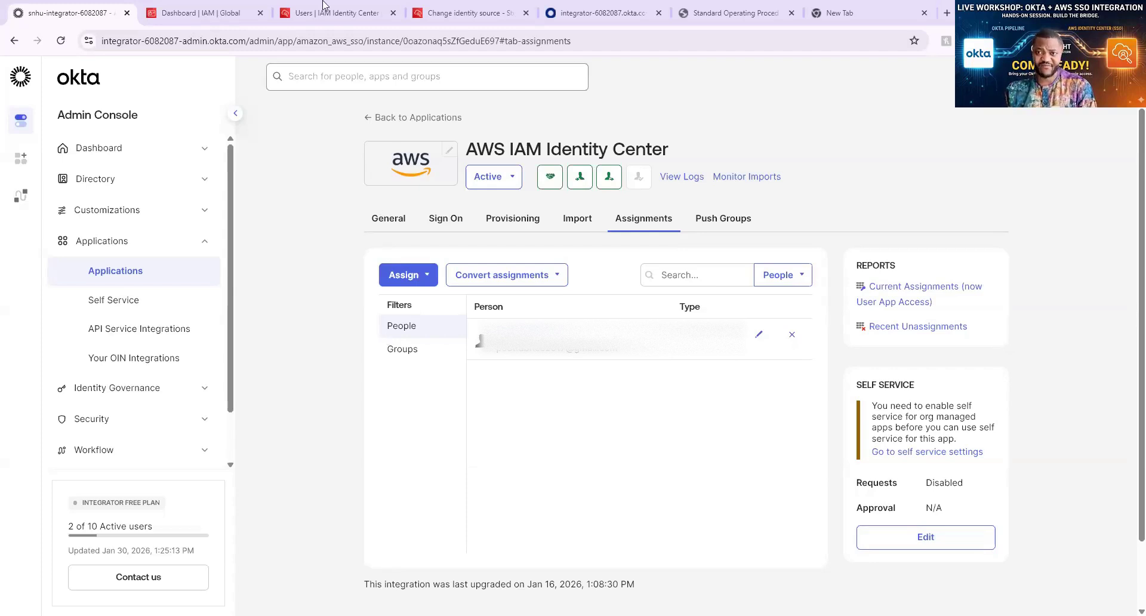
Go from the Identity Center users tab to the still-empty Permission sets list
click(340, 14)
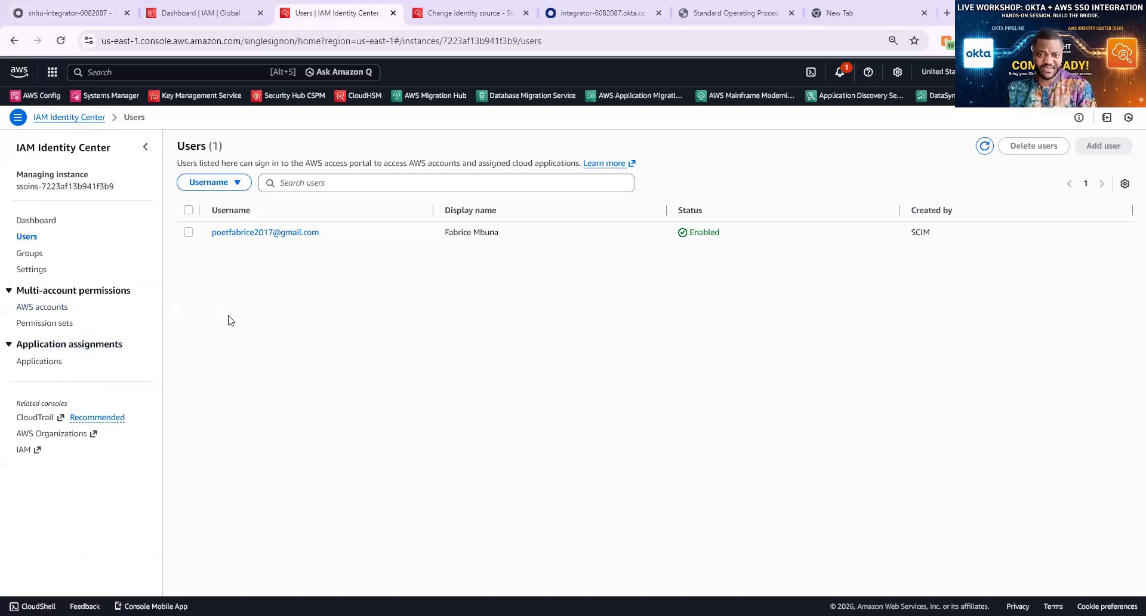
click(47, 327)
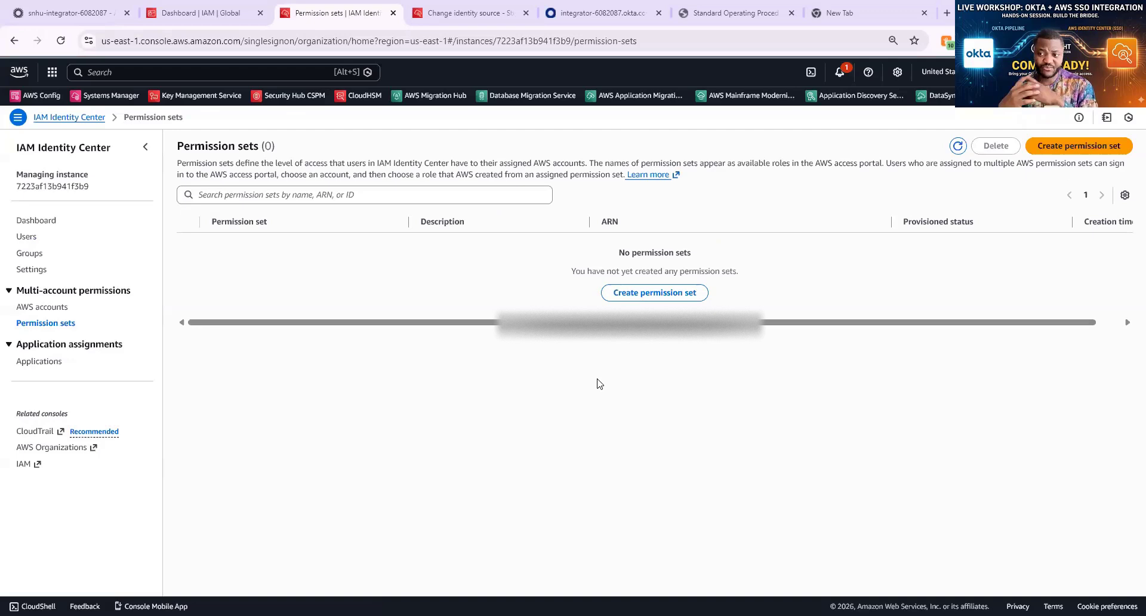
Create a new predefined permission set using the AdministratorAccess policy and continue to its details
click(645, 293)
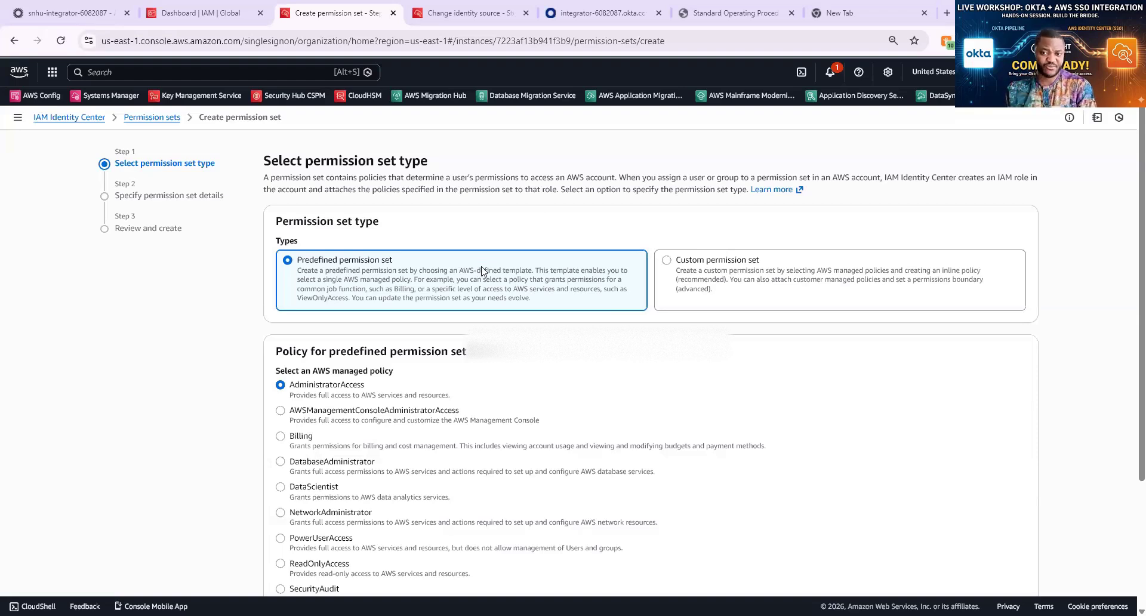
scroll(421, 203, down, 1)
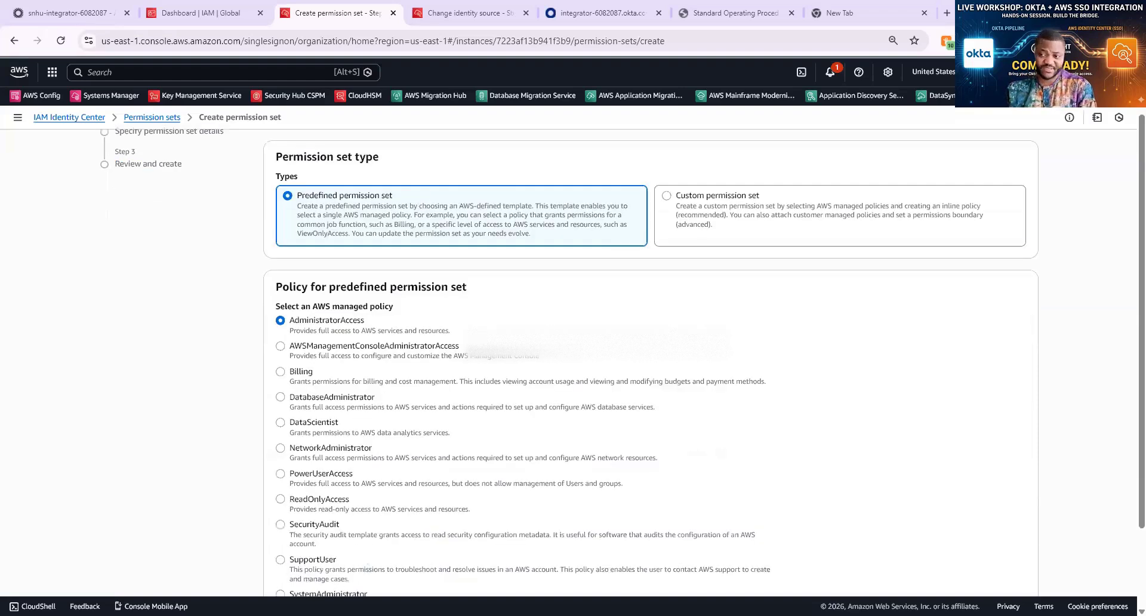
click(716, 227)
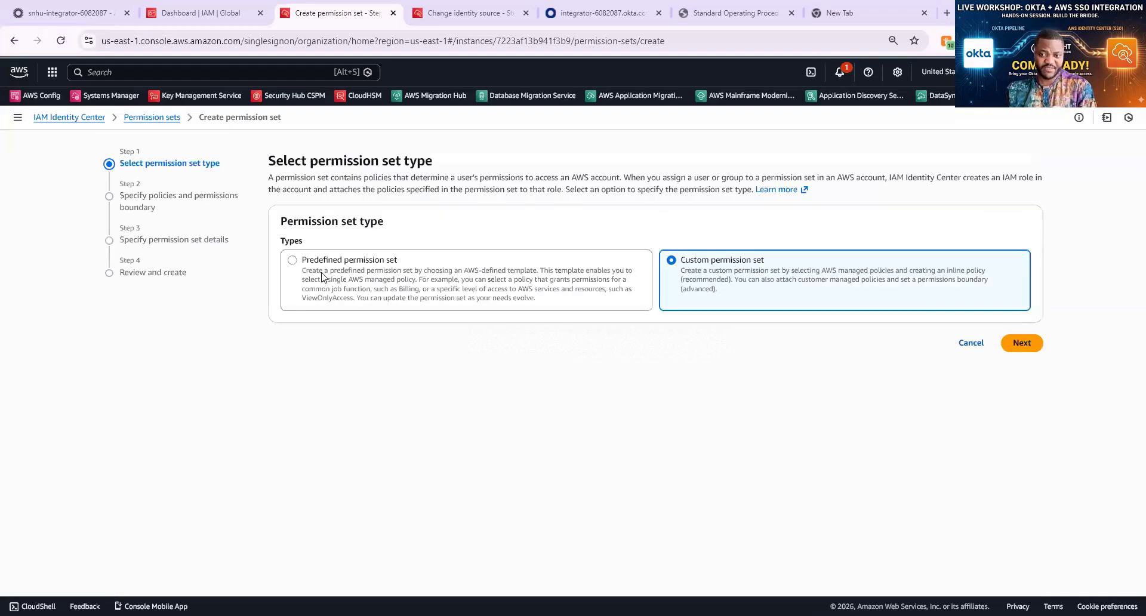
click(330, 279)
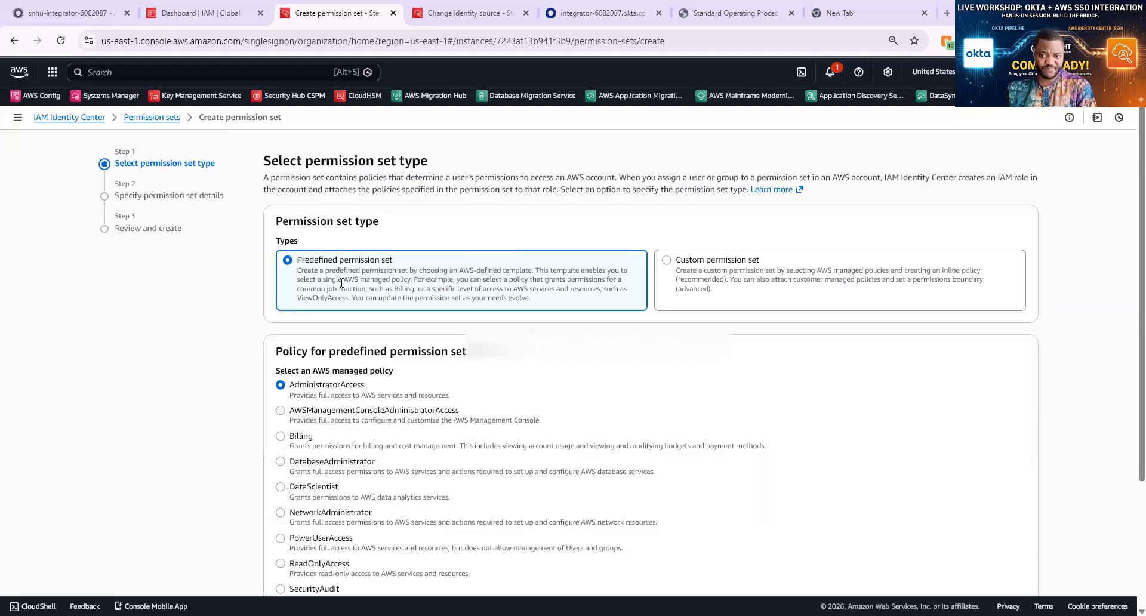
scroll(342, 285, down, 1)
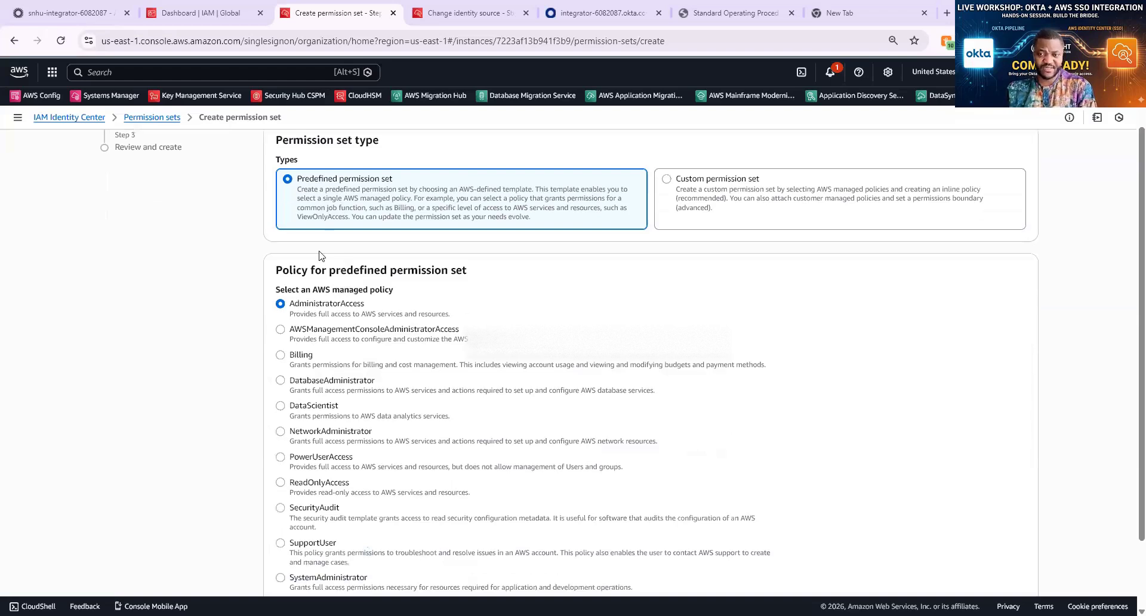
scroll(297, 241, down, 1)
scroll(297, 241, down, 1)
drag(291, 242, 611, 536)
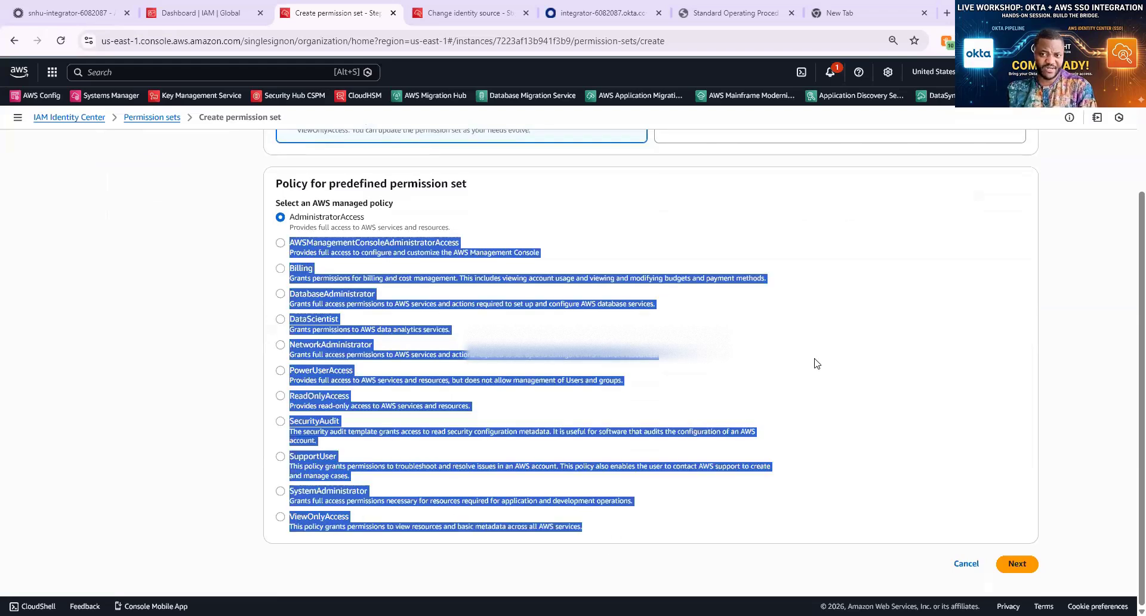
click(257, 353)
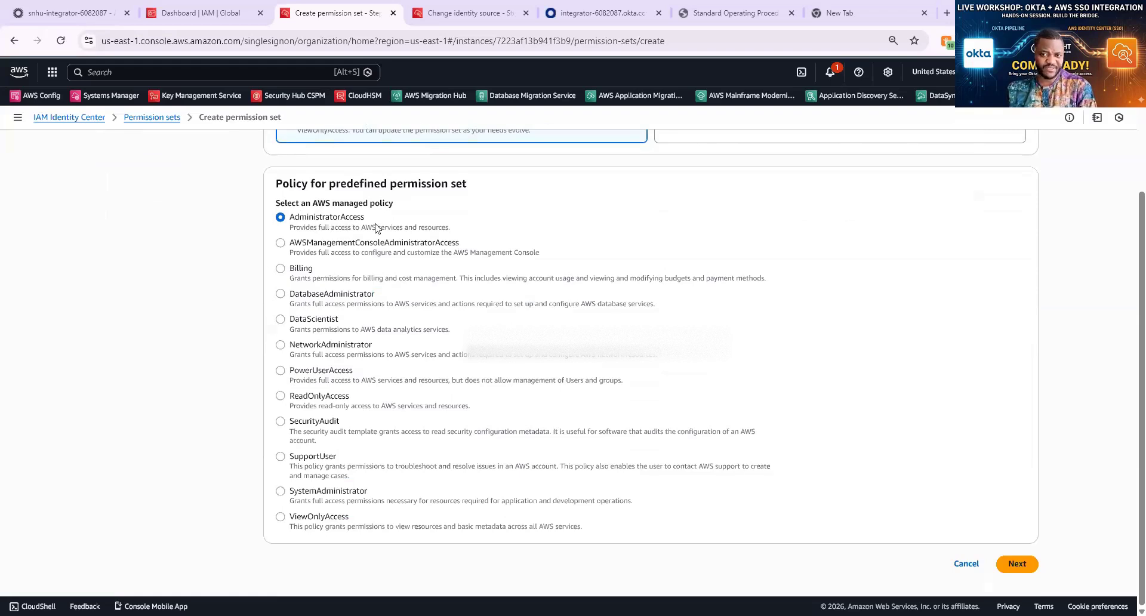
click(1015, 565)
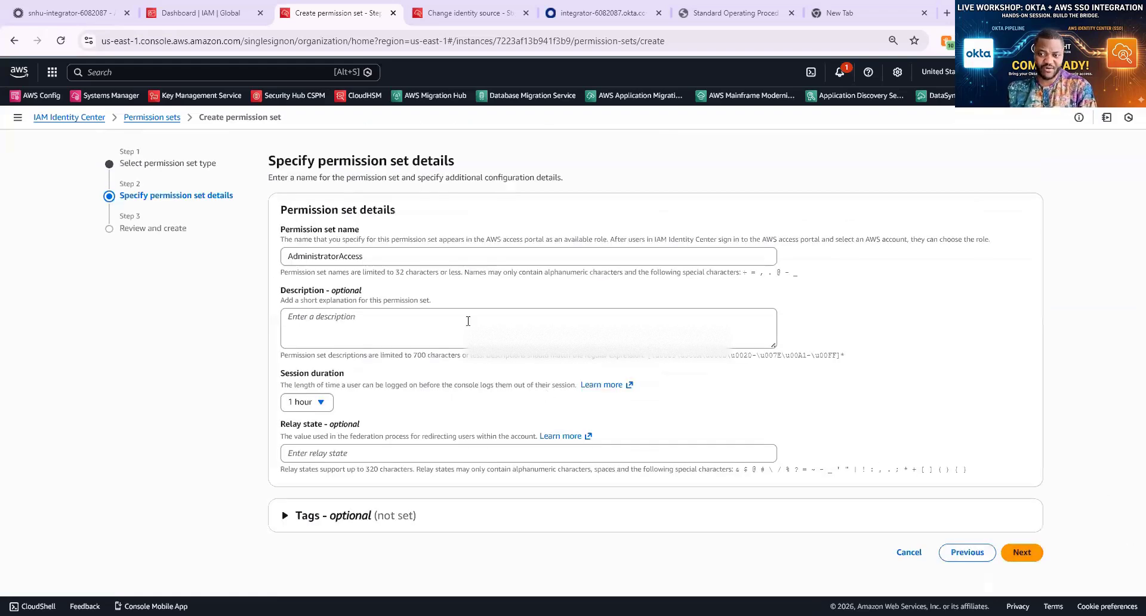
Enter description 'TEST', keep a 1-hour session duration, add no tags, and continue to review
click(465, 325)
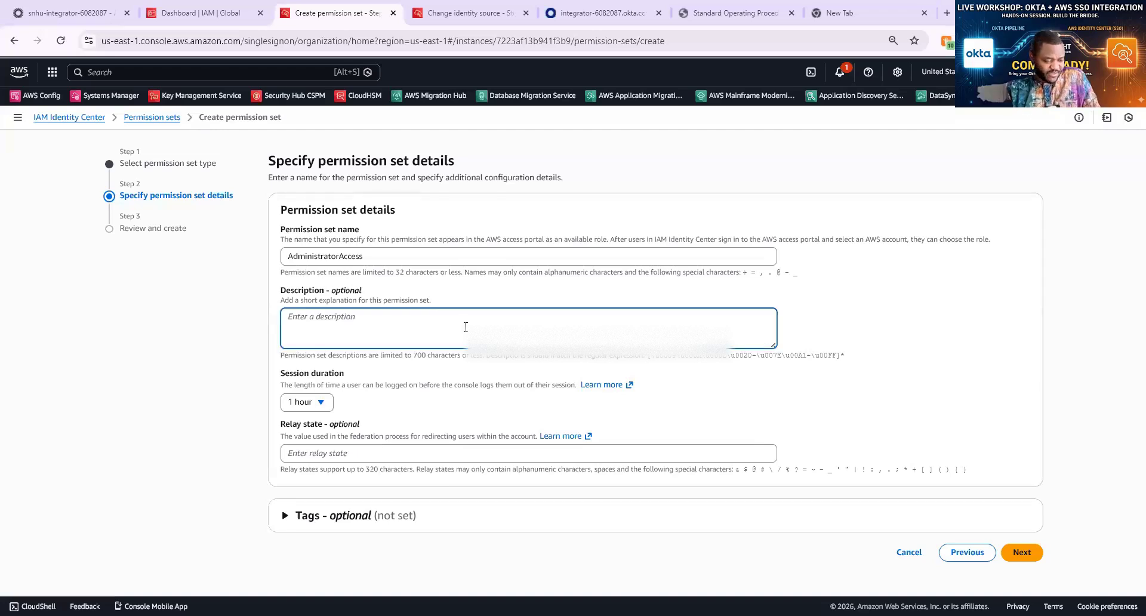
text(TEST)
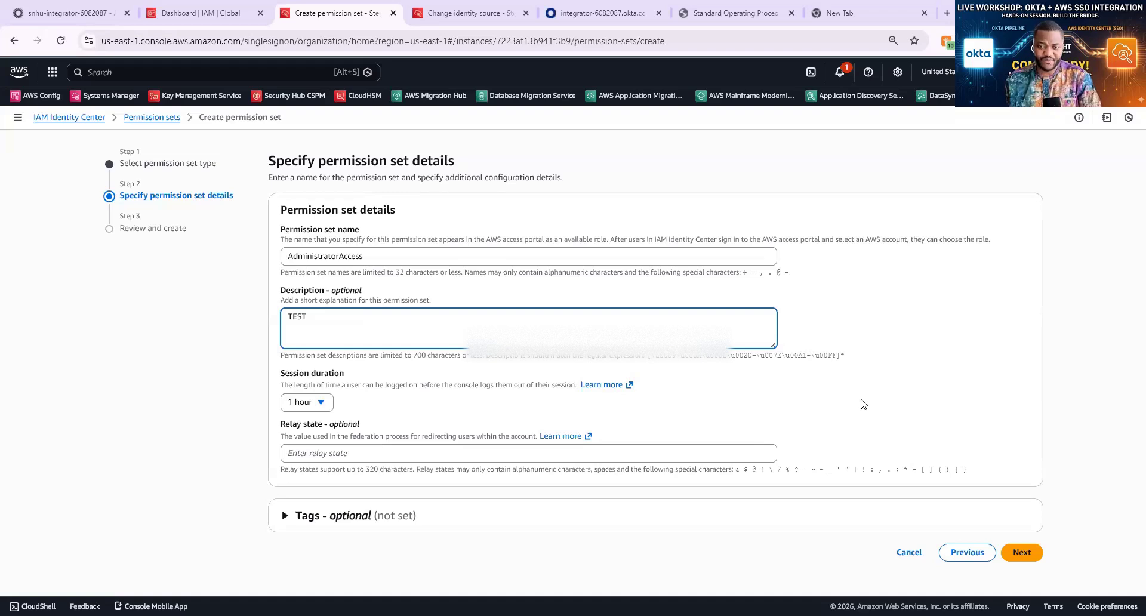
click(324, 404)
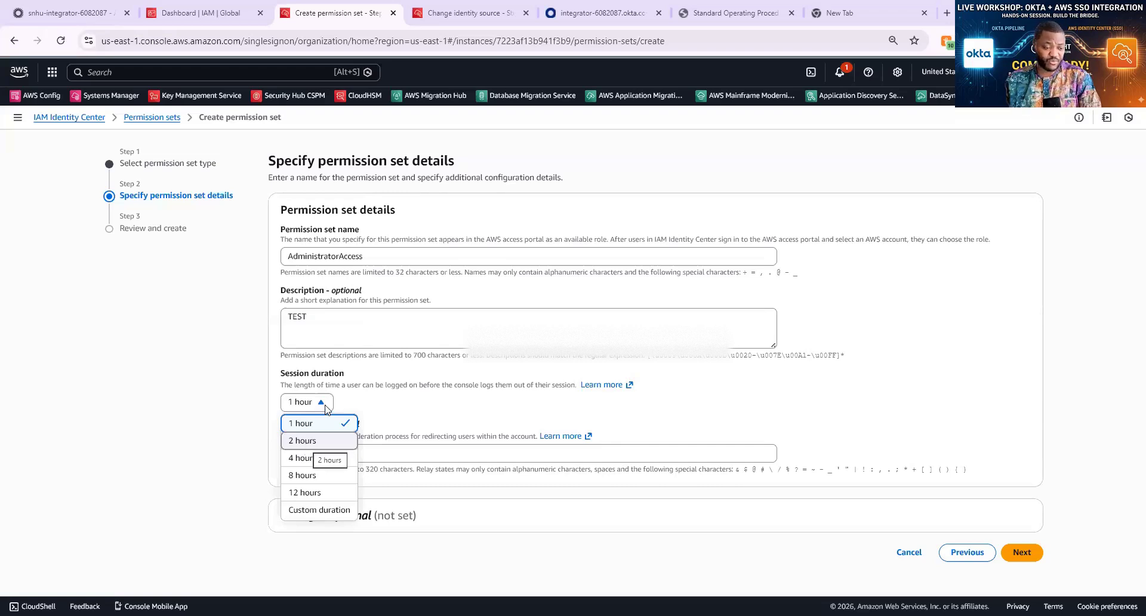
key(Return)
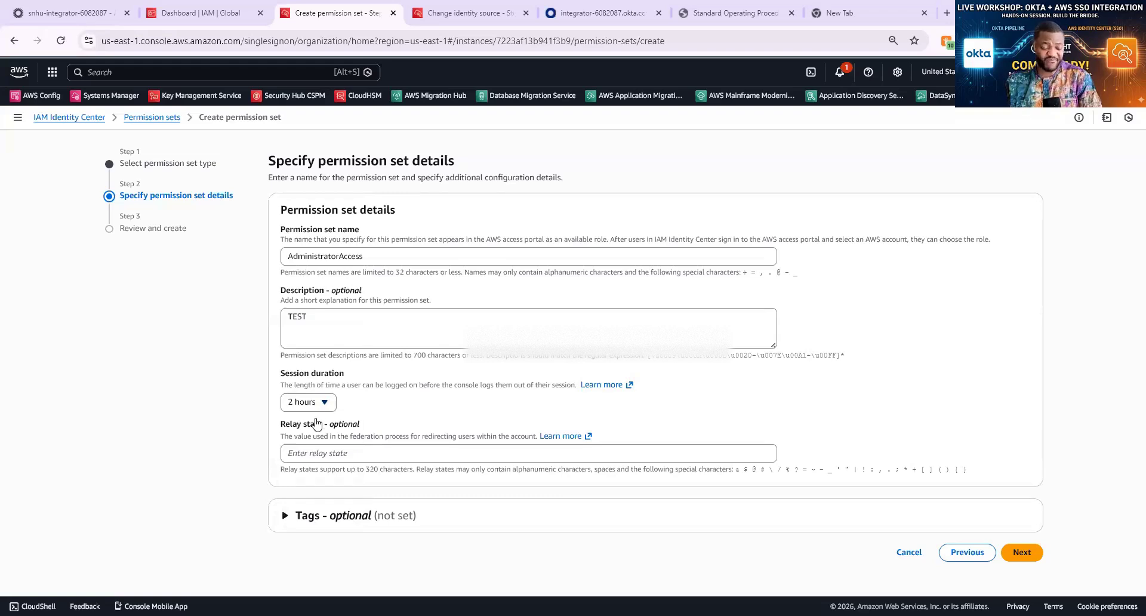
click(316, 410)
click(316, 421)
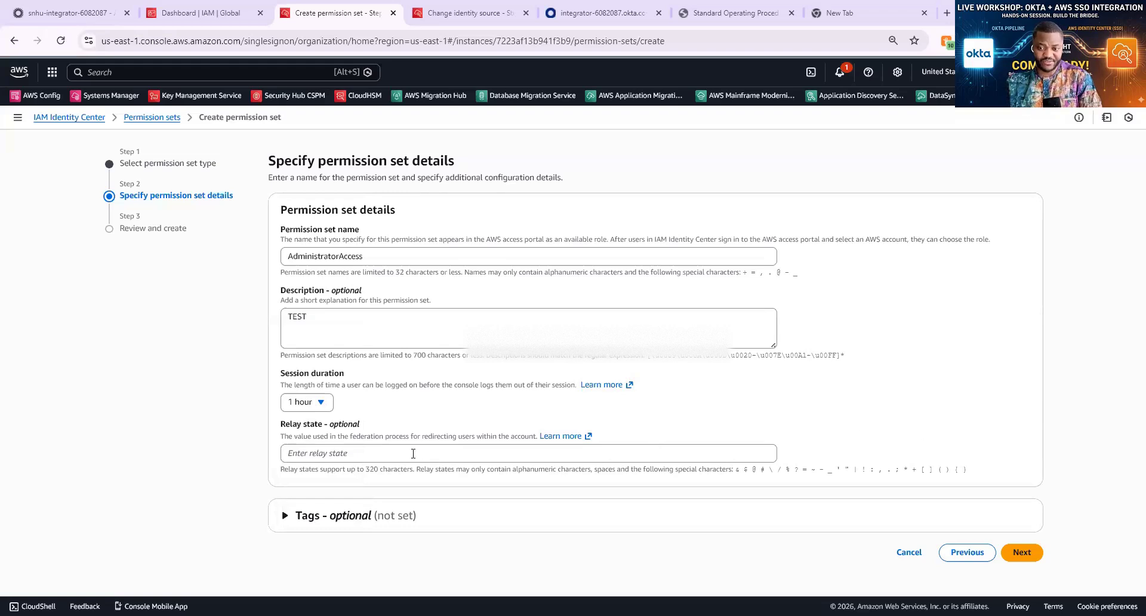
click(286, 517)
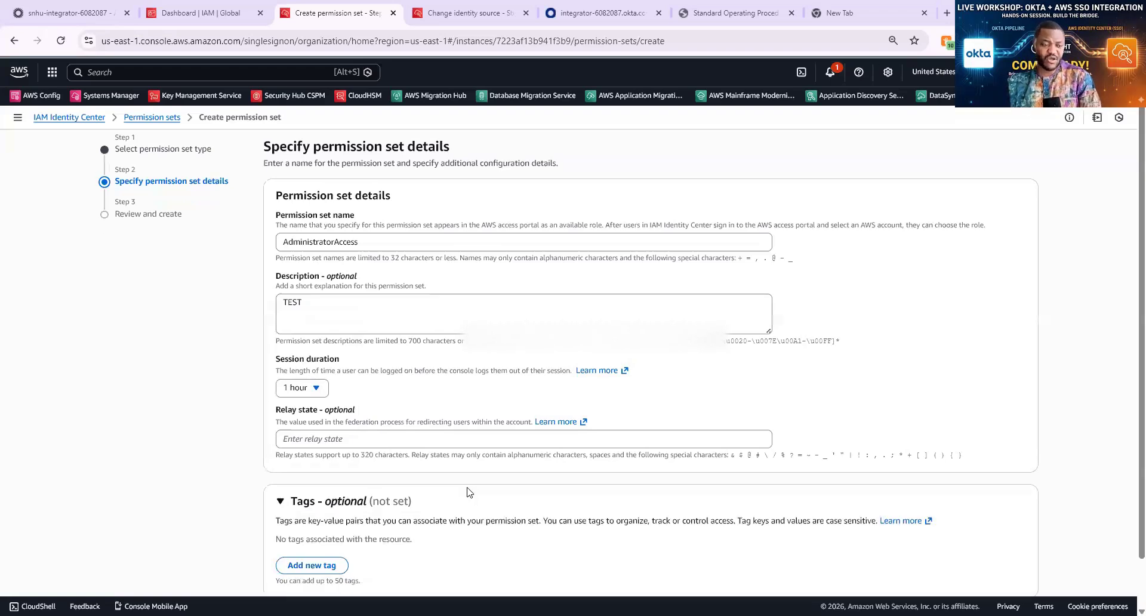
scroll(469, 491, down, 1)
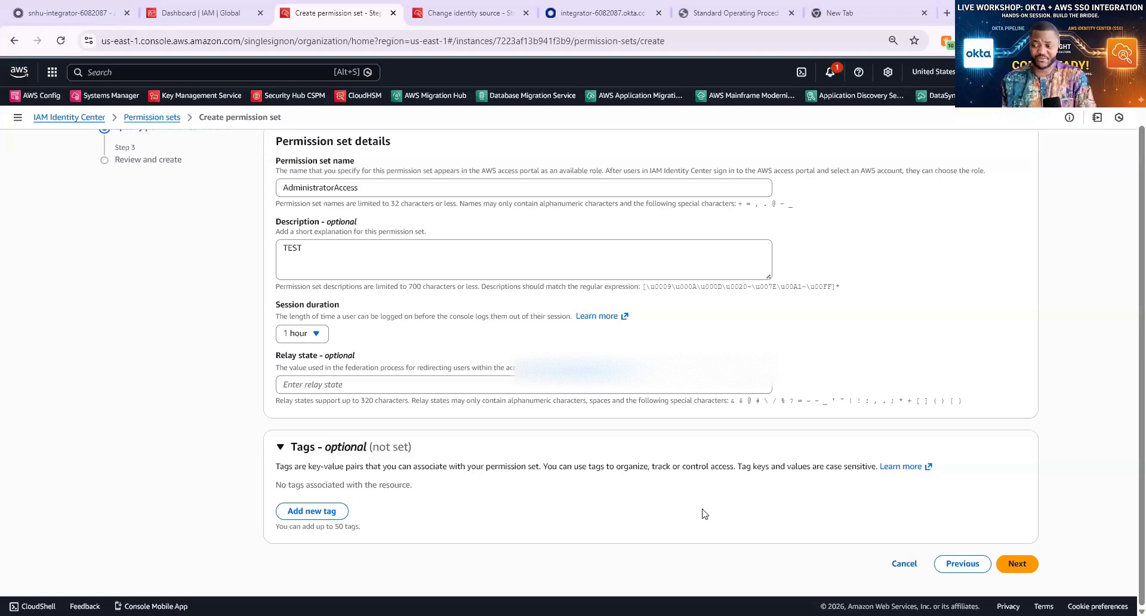
click(1028, 569)
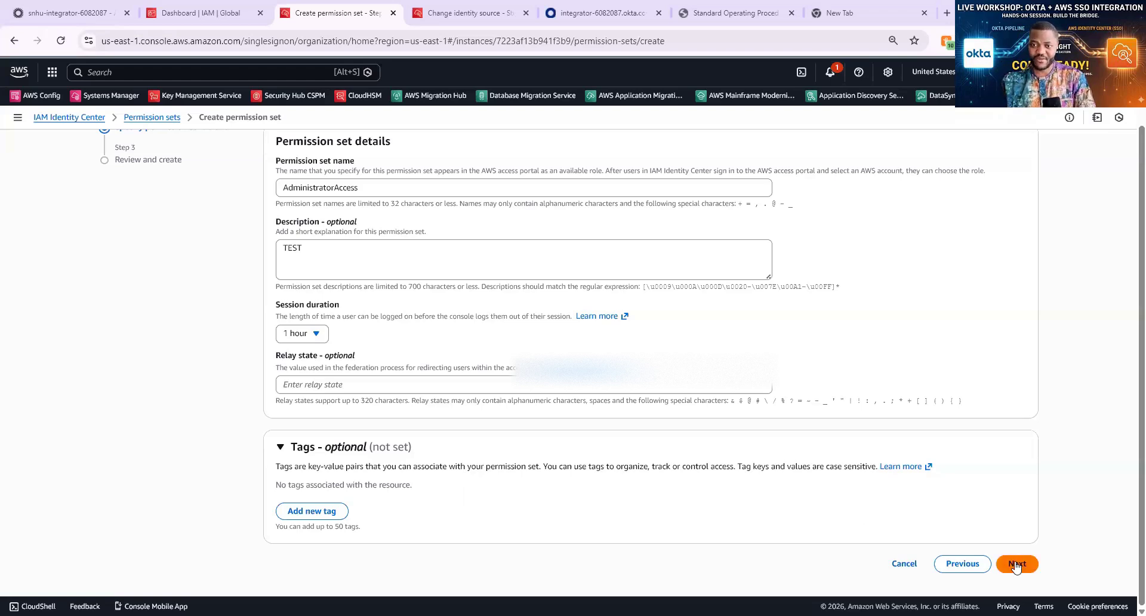
Create the AdministratorAccess permission set and view its details with the attached AdministratorAccess policy
click(1017, 564)
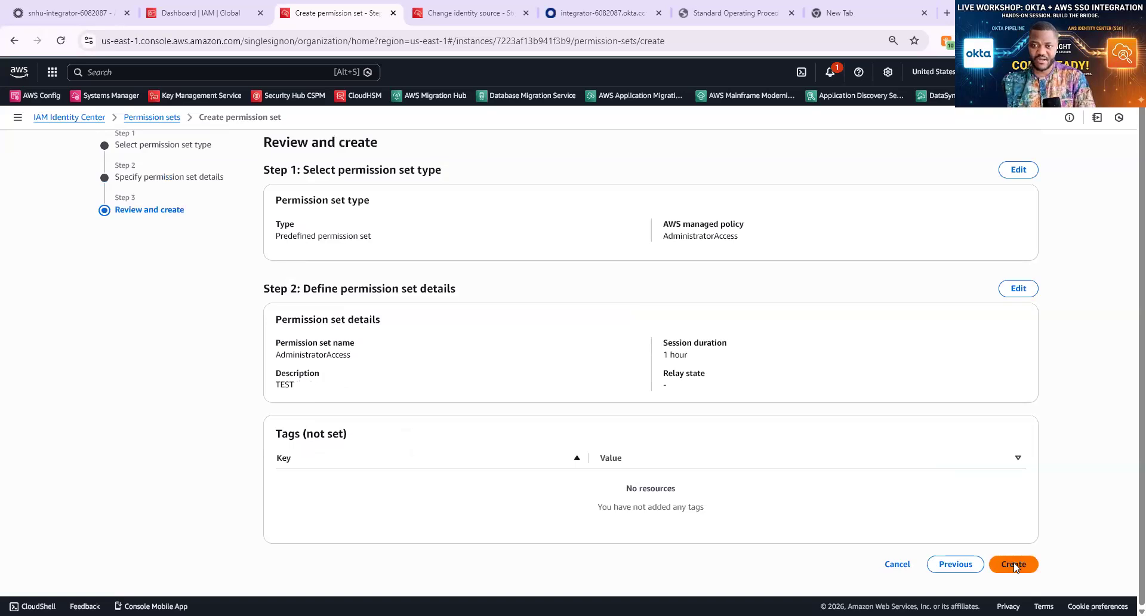
click(1013, 564)
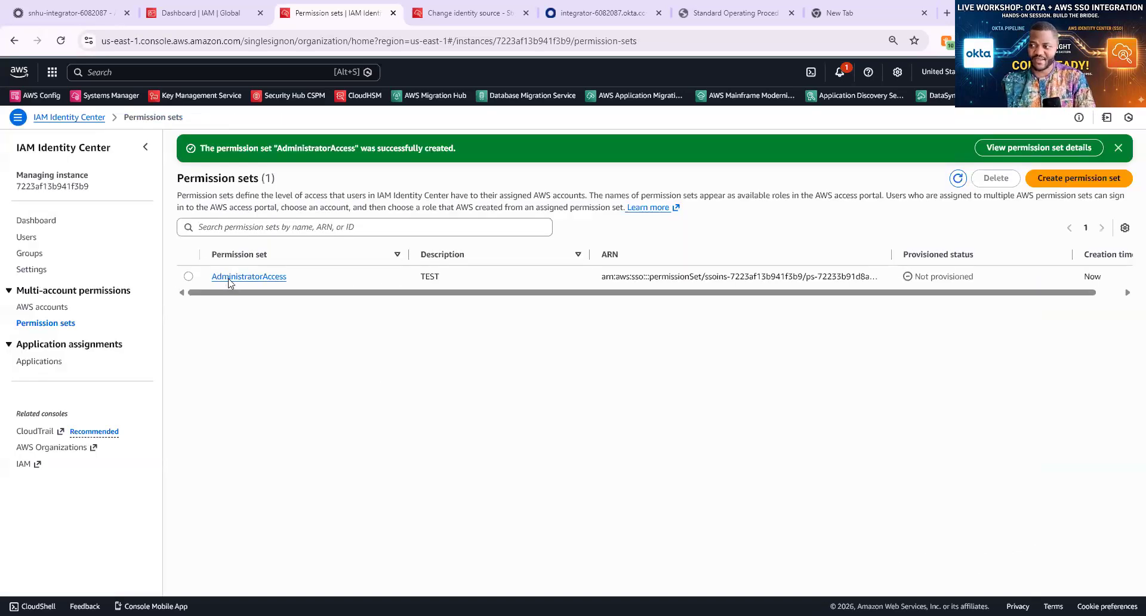
click(229, 278)
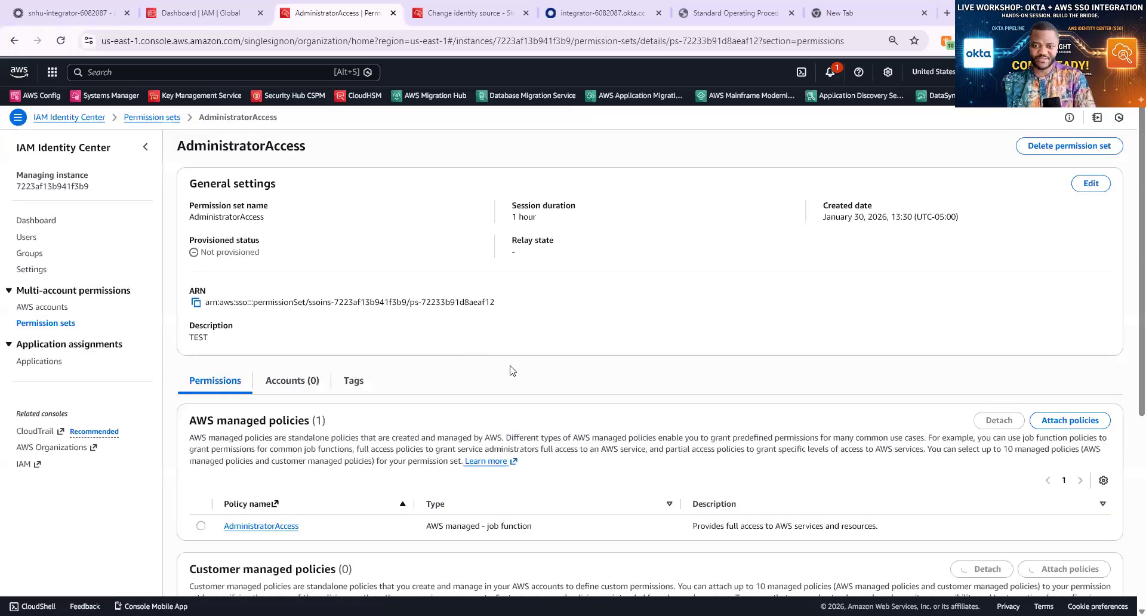
scroll(514, 370, down, 2)
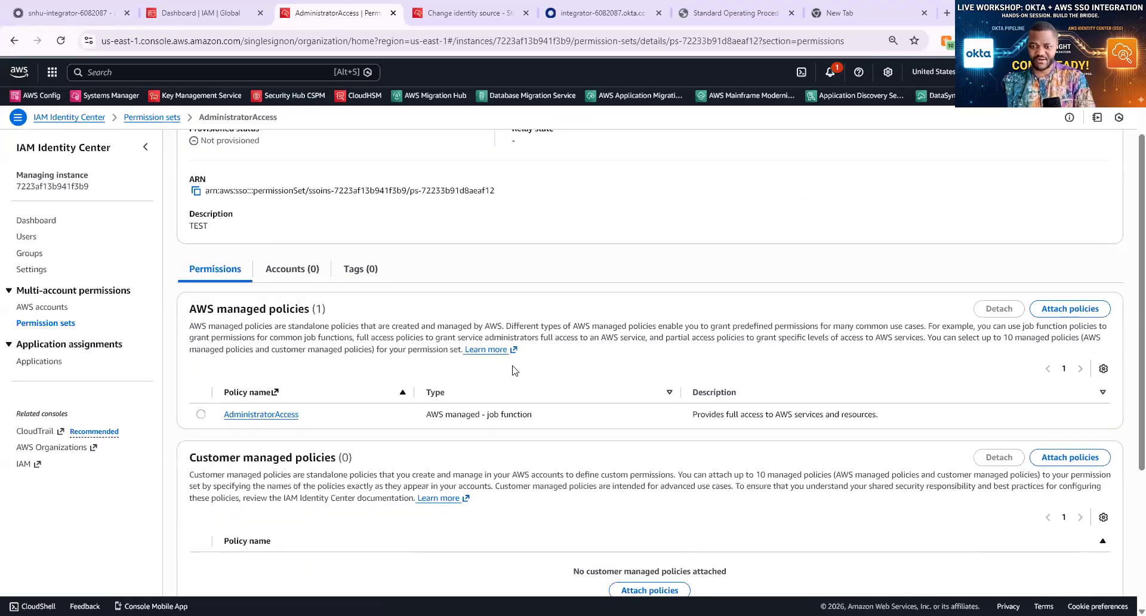
scroll(513, 370, down, 1)
scroll(514, 367, down, 2)
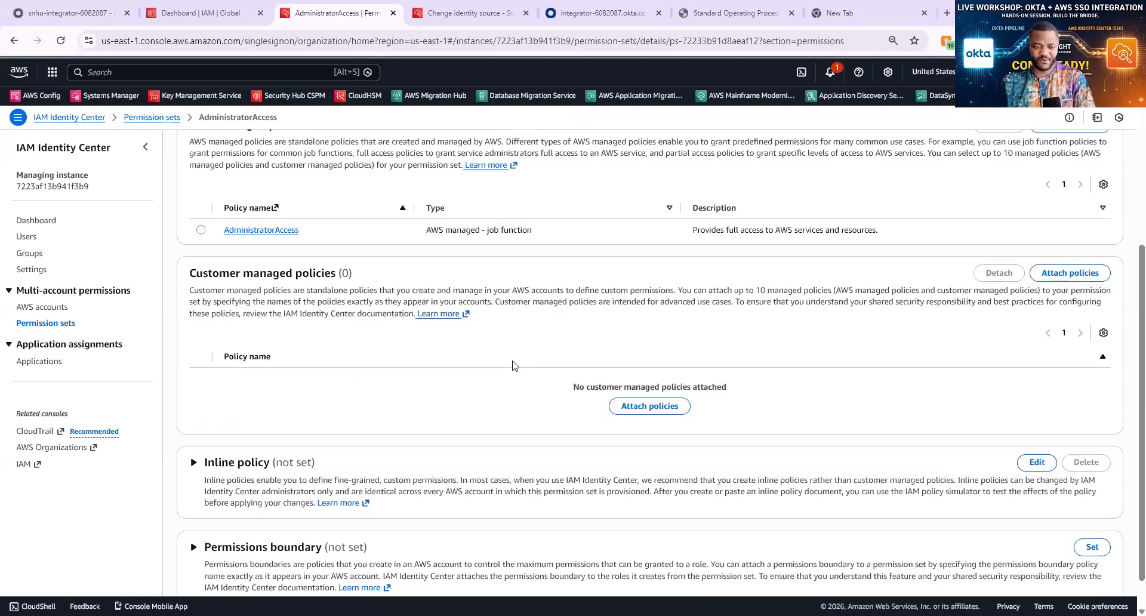
scroll(513, 361, up, 1)
scroll(512, 355, up, 4)
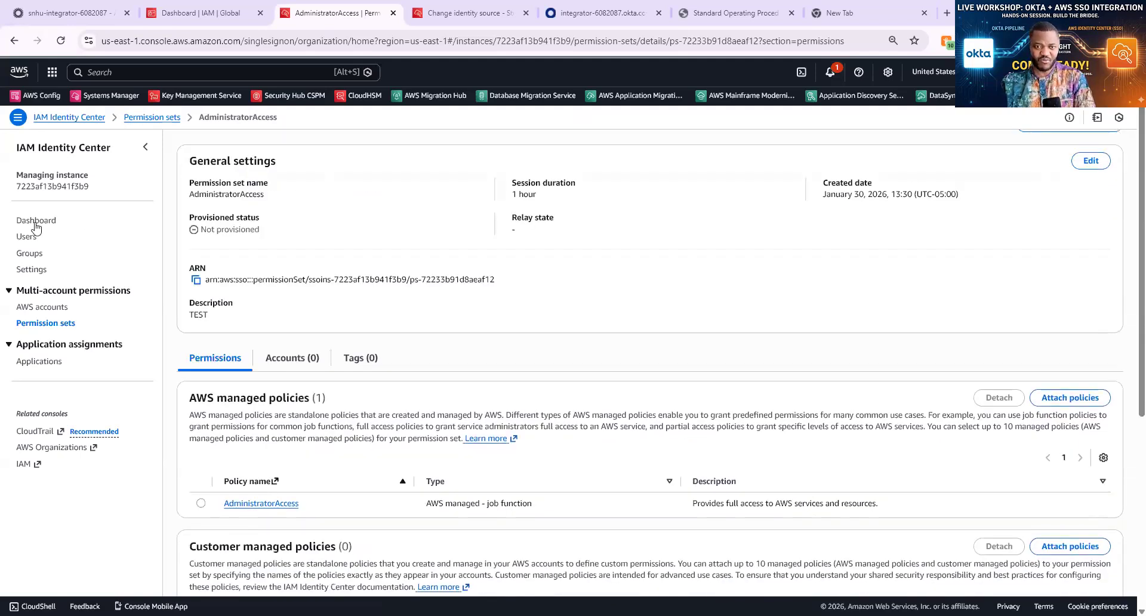
Check the provisioned user and the External identity provider source, then return to Okta assignments
click(27, 237)
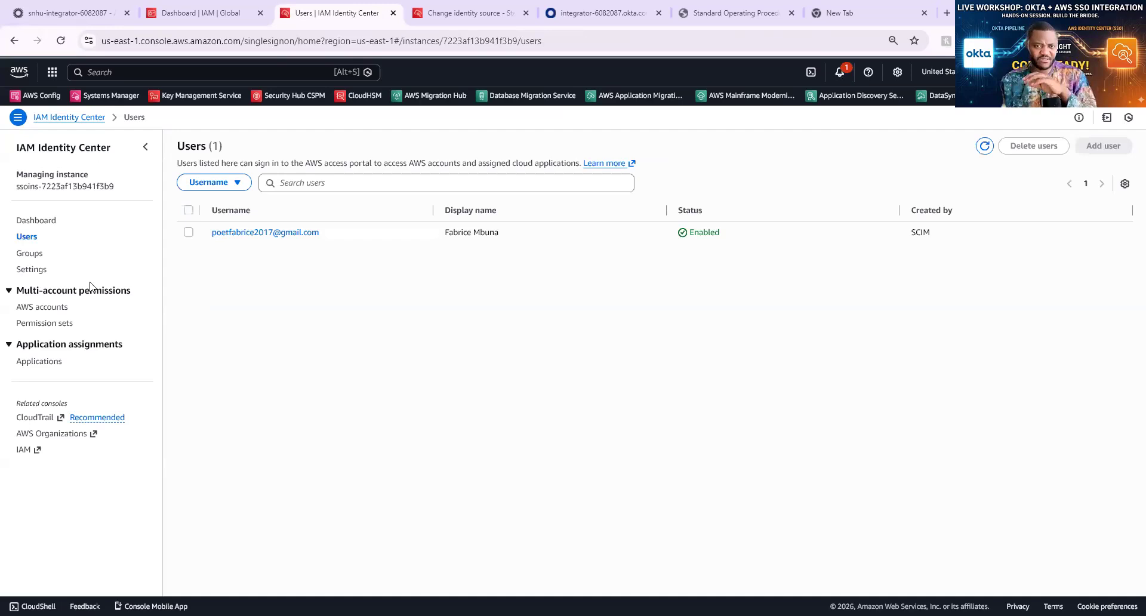
click(50, 222)
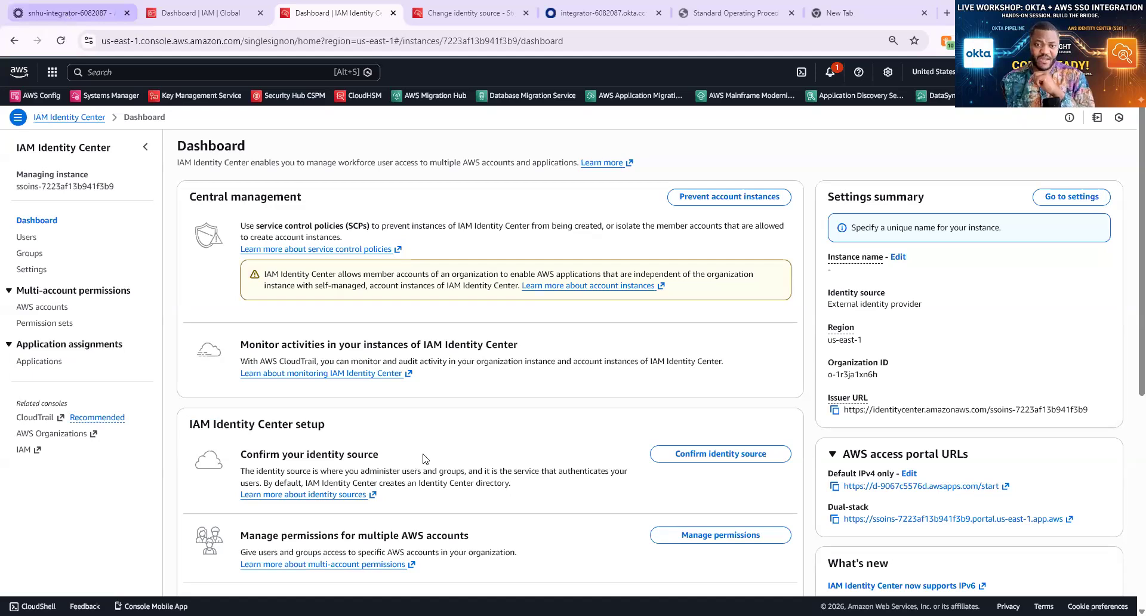
click(62, 15)
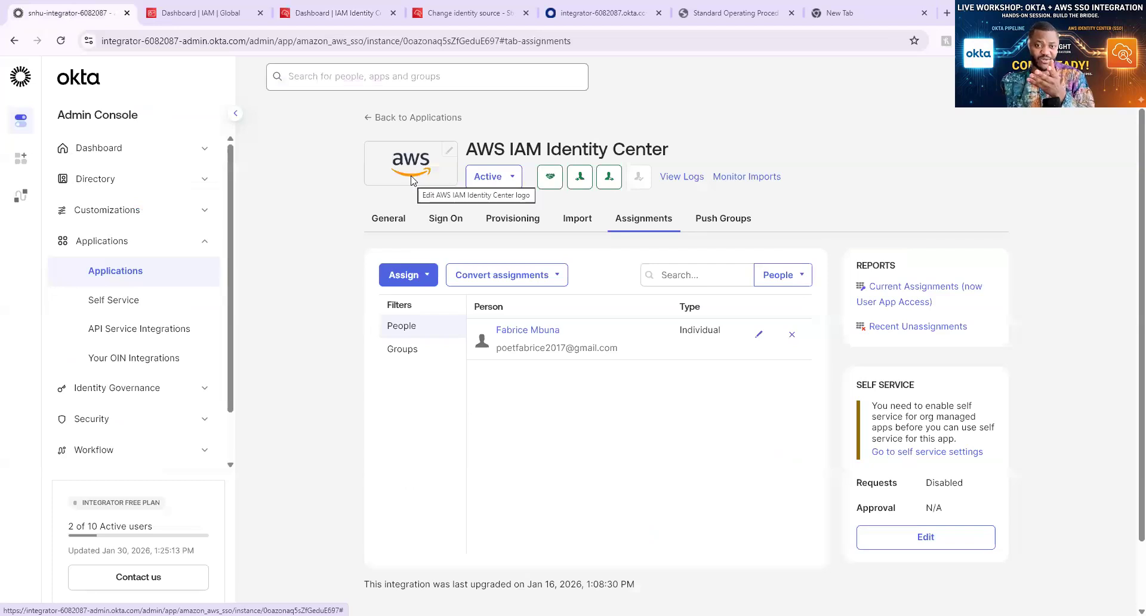
Expand the Okta Dashboard navigation to show Tasks, Agents, Notifications and Getting Started
click(122, 153)
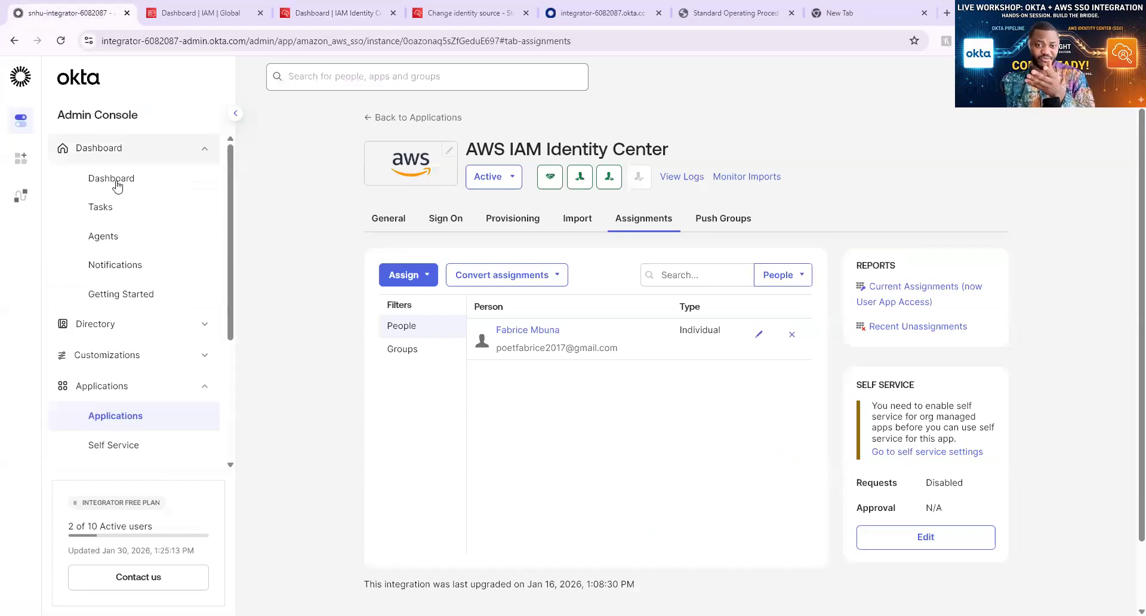